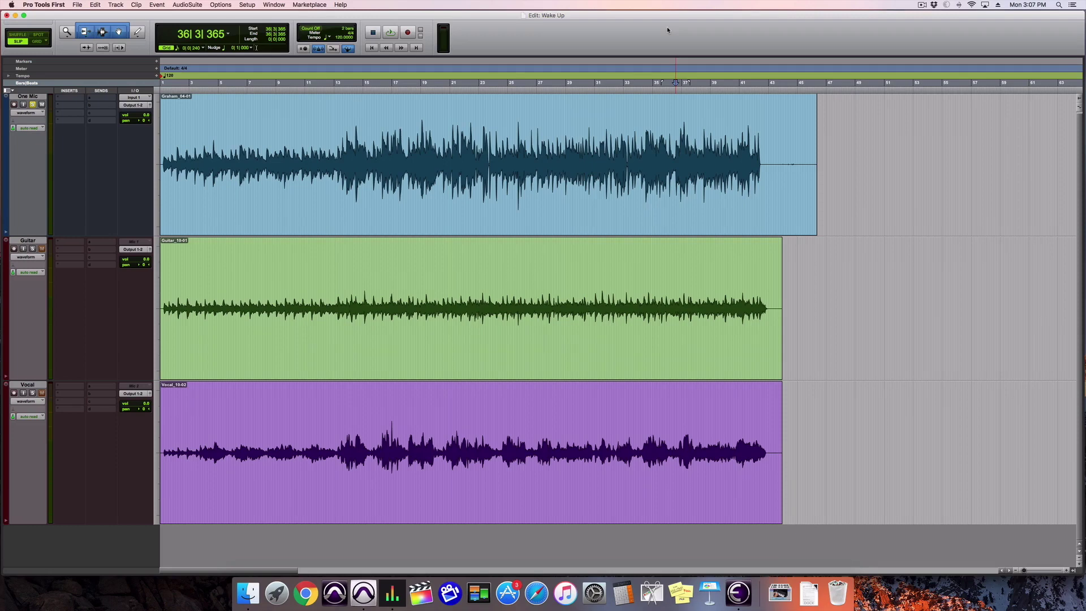
Step: Select the clip on the One Mic track and play it back from the start of the session
{"action": "left_click", "coordinate": [284, 202]}
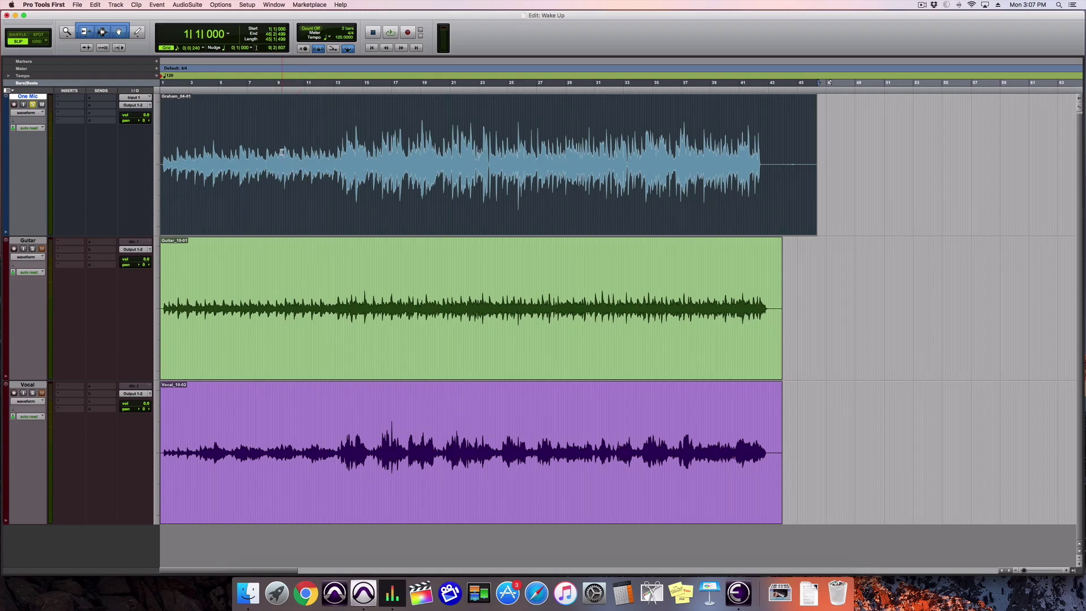
{"action": "key", "text": "space"}
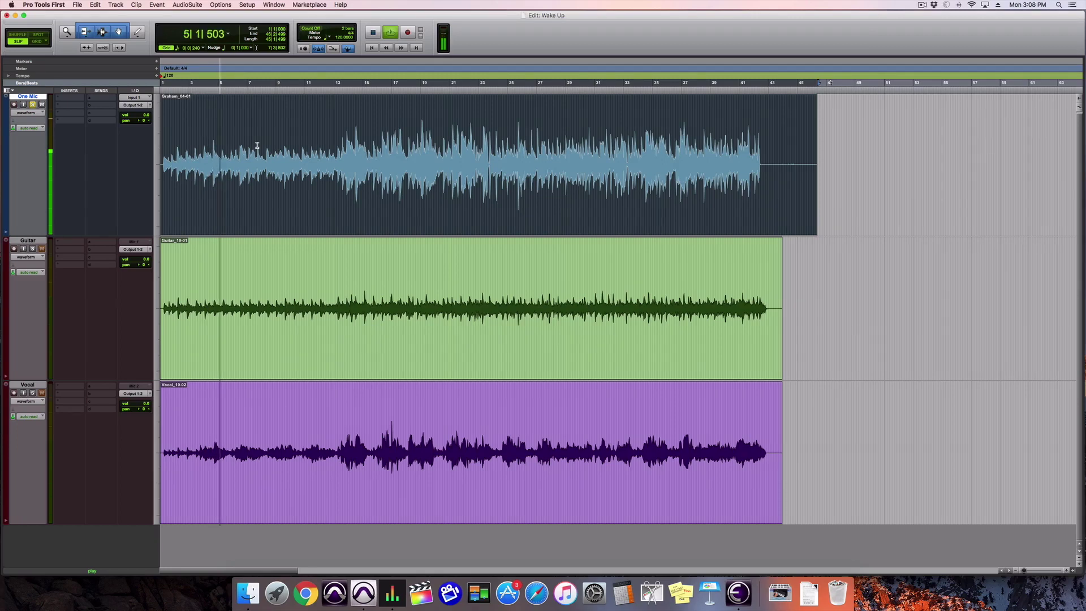
{"action": "key", "text": "space"}
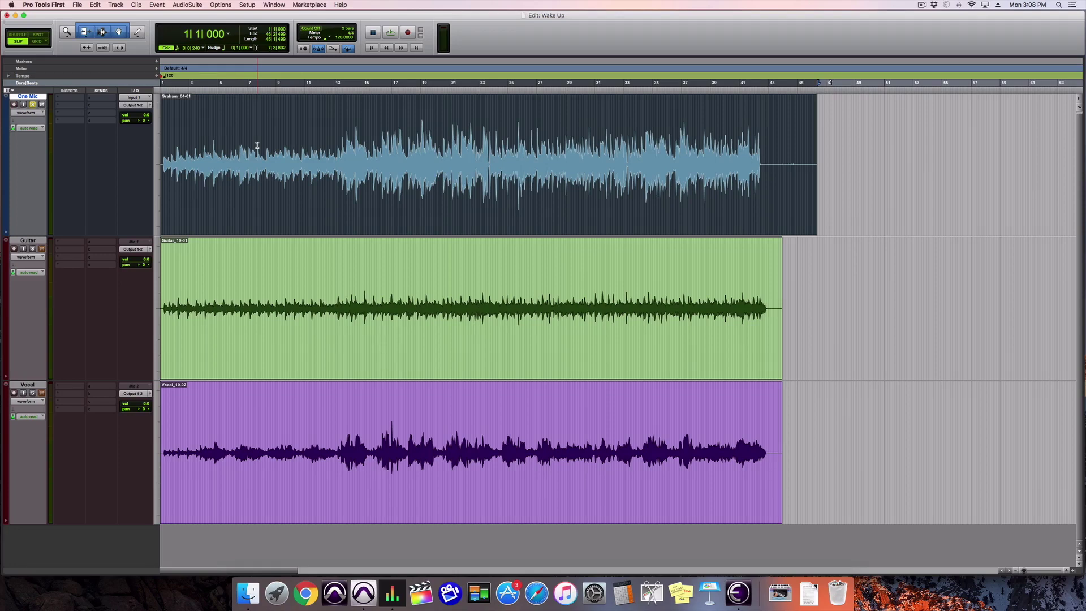
Step: Insert the mono EQ3 7-Band plug-in on the One Mic track's first insert and move its window off the lower tracks
{"action": "left_click", "coordinate": [69, 98]}
{"action": "mouse_move", "coordinate": [84, 114]}
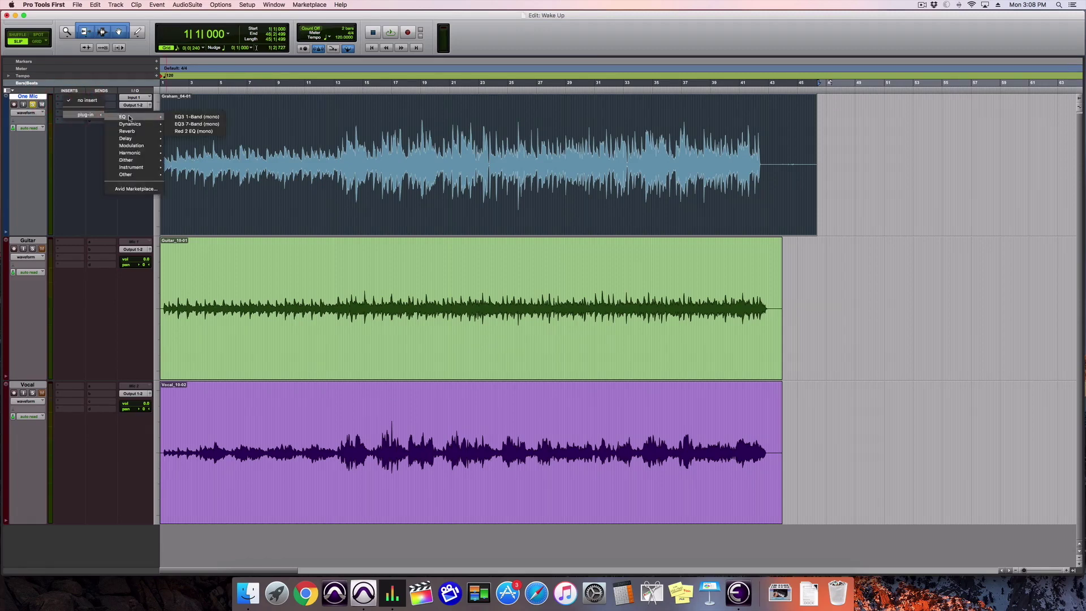
{"action": "key", "text": "Escape"}
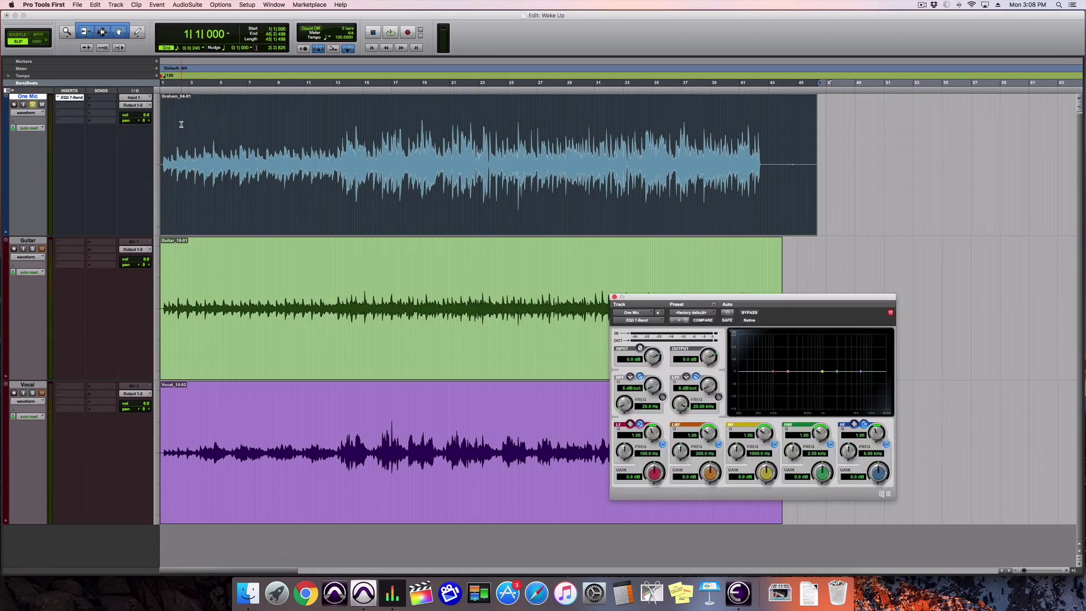
{"action": "left_click_drag", "start_coordinate": [673, 295], "coordinate": [578, 225]}
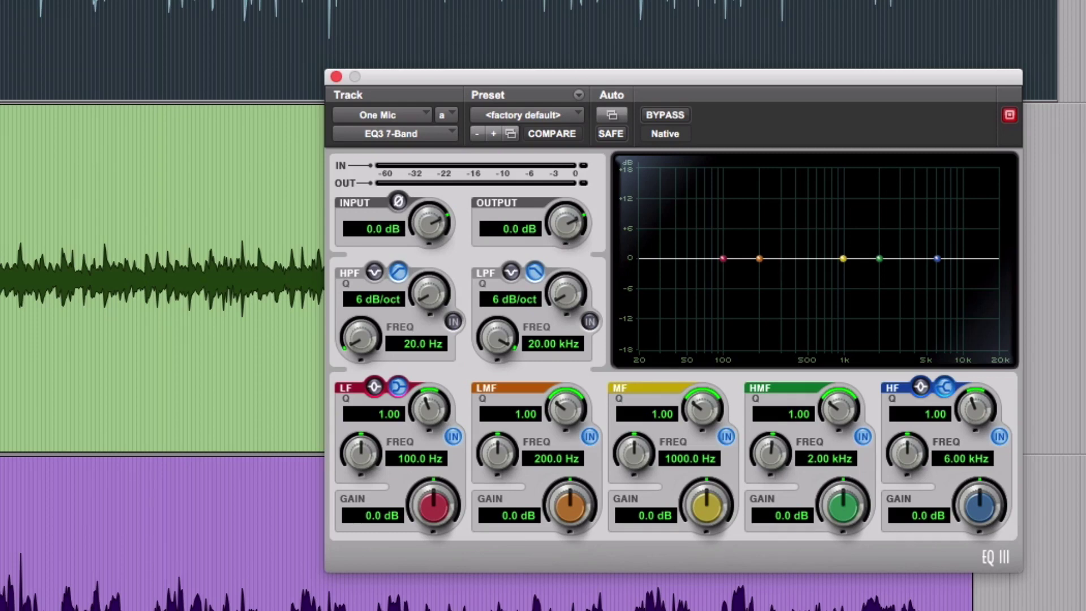
Step: Sweep a boosted LMF band during playback, and settle on a -2.9 dB cut at 225.3 Hz with a Q of 4.73
{"action": "key", "text": "space"}
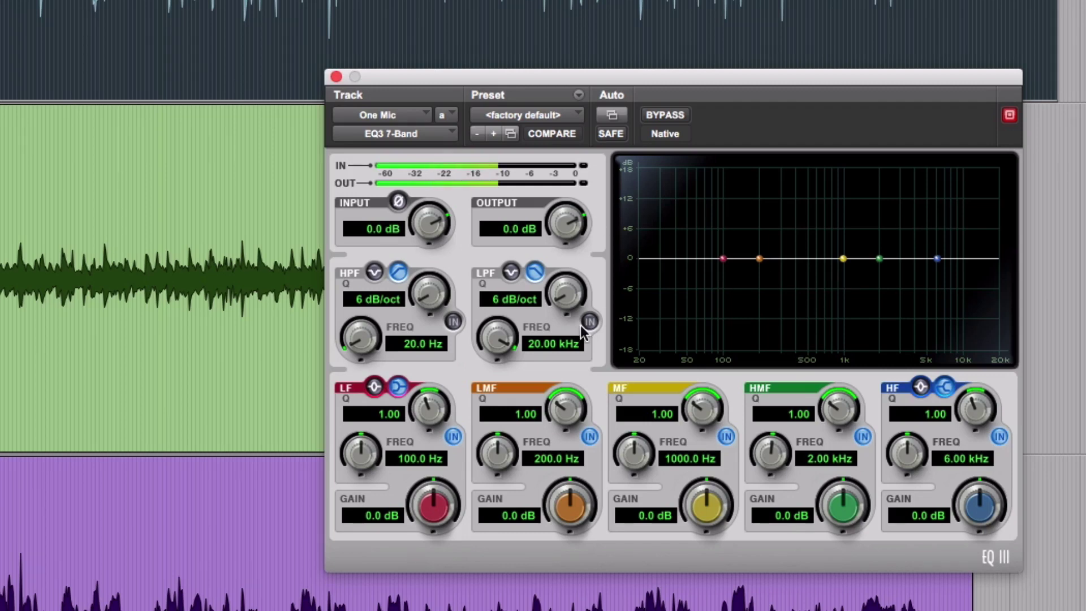
{"action": "left_click_drag", "start_coordinate": [569, 420], "coordinate": [560, 339]}
{"action": "left_click_drag", "start_coordinate": [760, 259], "coordinate": [765, 187]}
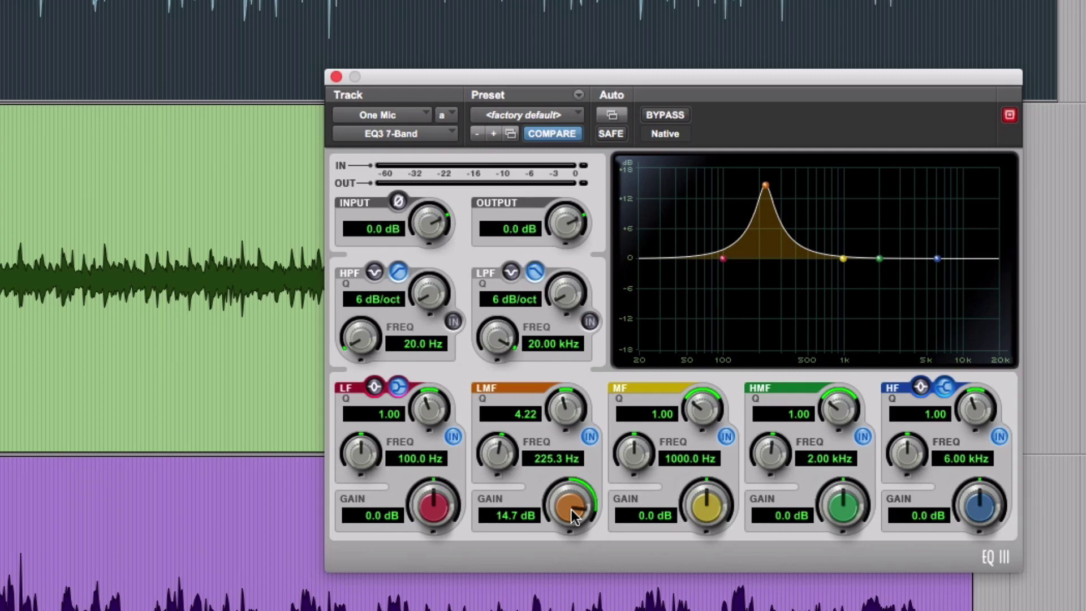
{"action": "left_click_drag", "start_coordinate": [572, 509], "coordinate": [575, 608]}
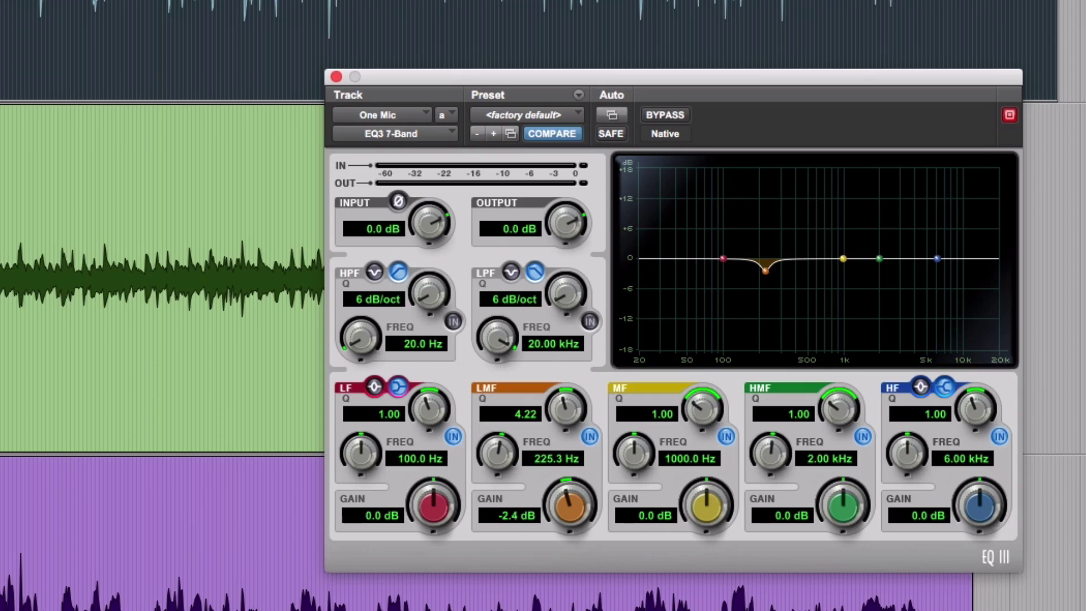
{"action": "left_click_drag", "start_coordinate": [575, 525], "coordinate": [577, 530]}
{"action": "left_click_drag", "start_coordinate": [567, 406], "coordinate": [567, 389]}
Step: Sweep a narrow MF boost during playback, and settle on a -2.9 dB cut at 1.04 kHz with a Q of 4.52
{"action": "key", "text": "space"}
{"action": "left_click", "coordinate": [844, 258]}
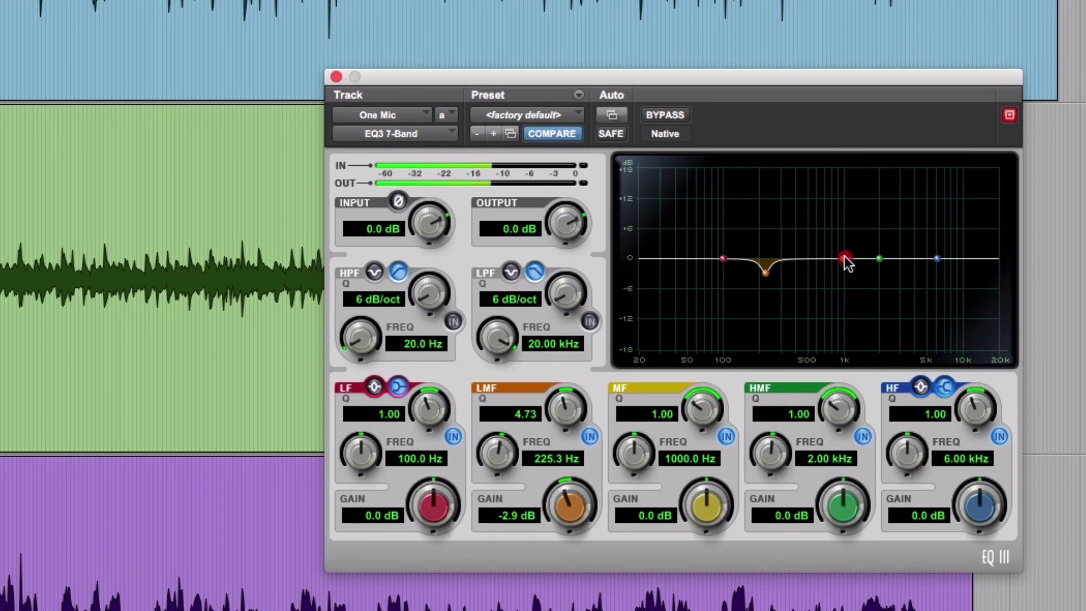
{"action": "left_click_drag", "start_coordinate": [844, 256], "coordinate": [837, 219]}
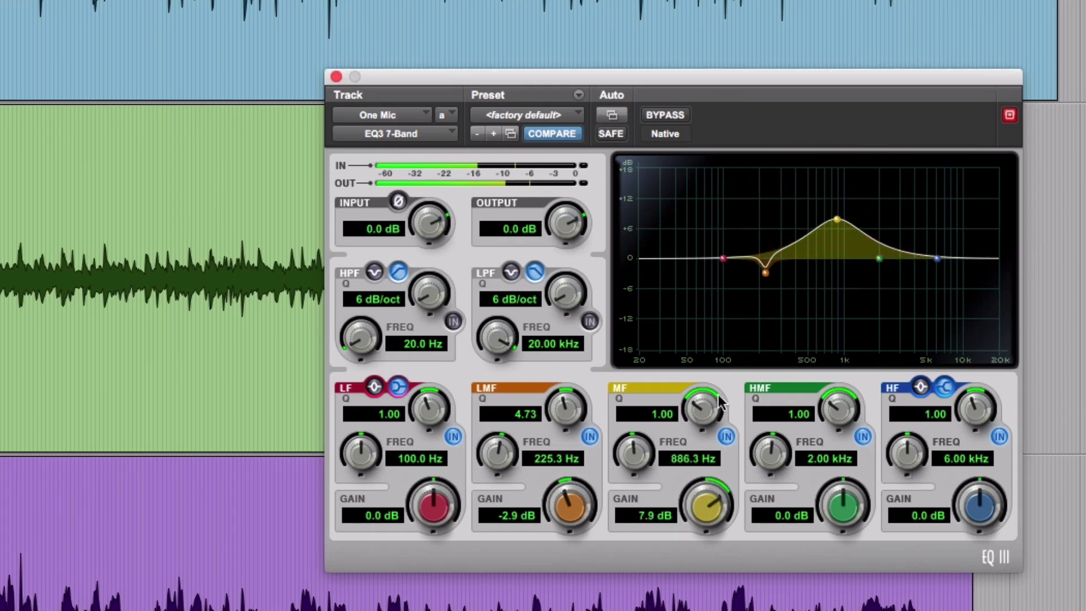
{"action": "left_click_drag", "start_coordinate": [719, 402], "coordinate": [715, 337]}
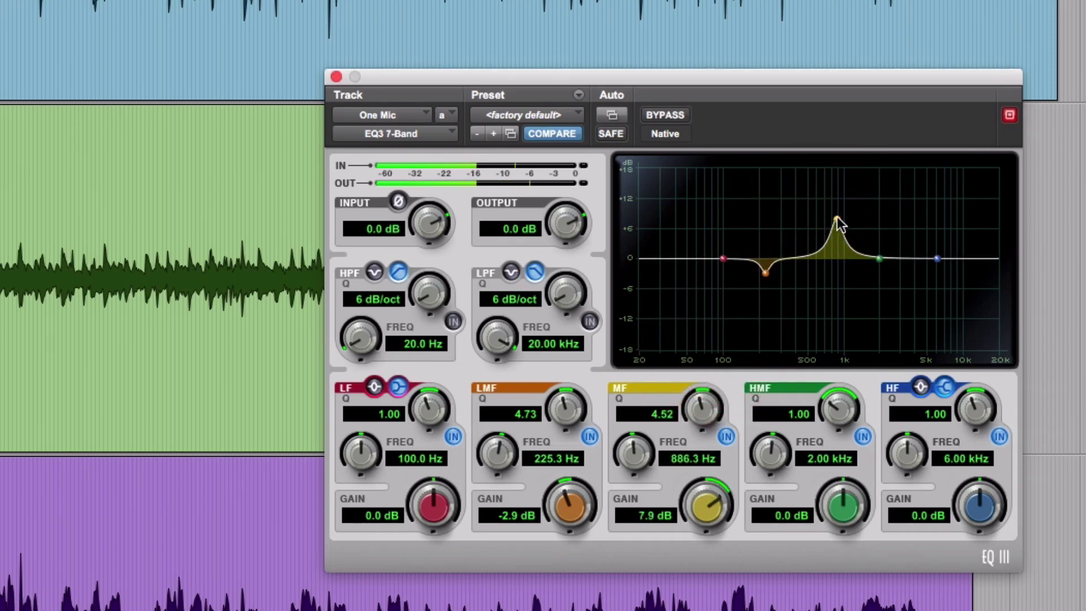
{"action": "left_click_drag", "start_coordinate": [837, 219], "coordinate": [844, 187]}
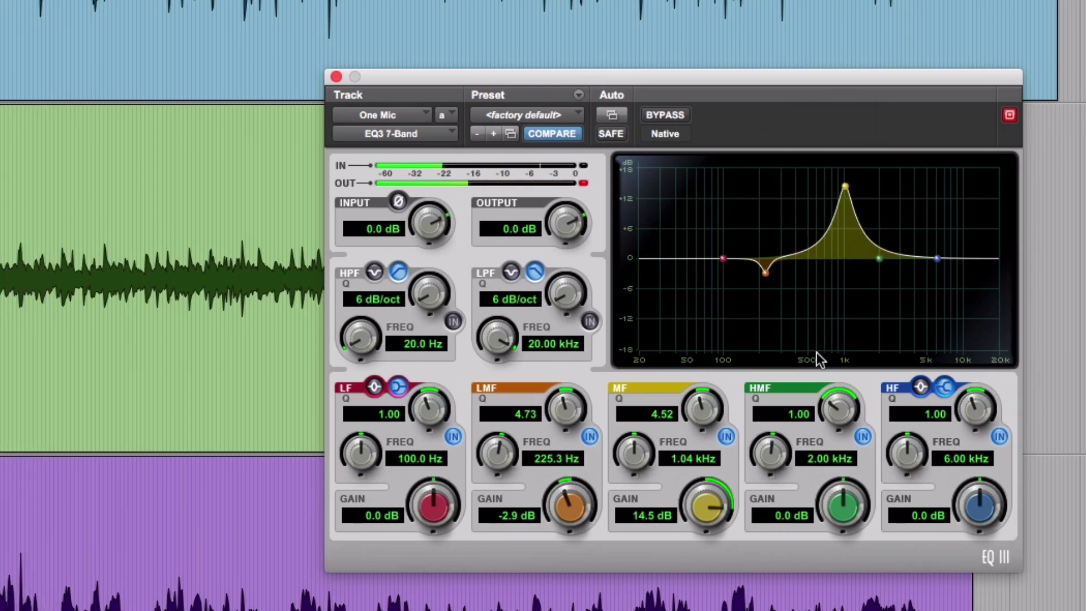
{"action": "left_click", "coordinate": [582, 184]}
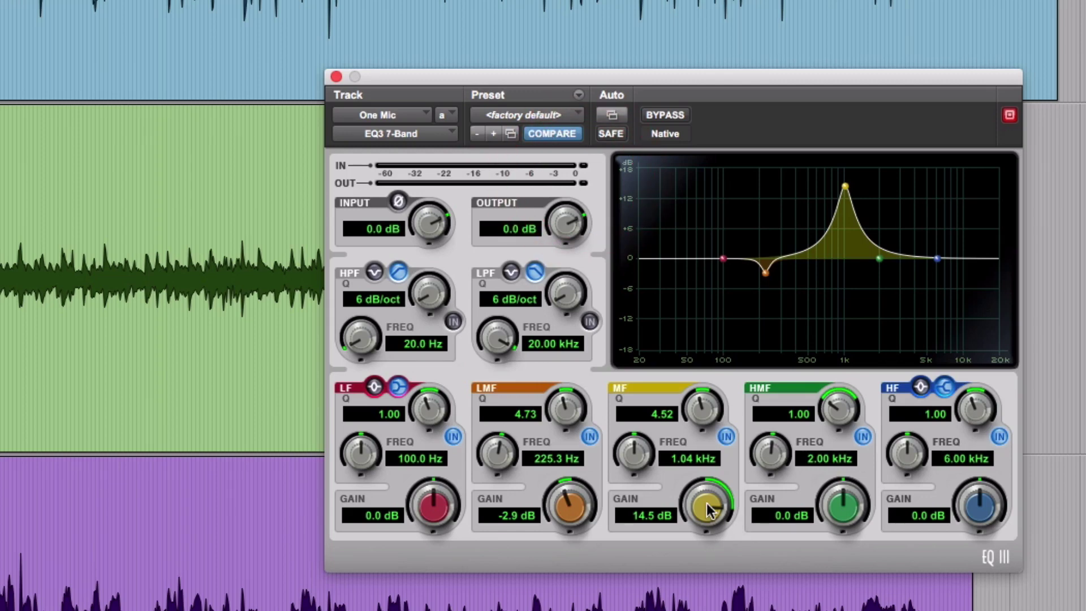
{"action": "left_click_drag", "start_coordinate": [708, 509], "coordinate": [707, 604]}
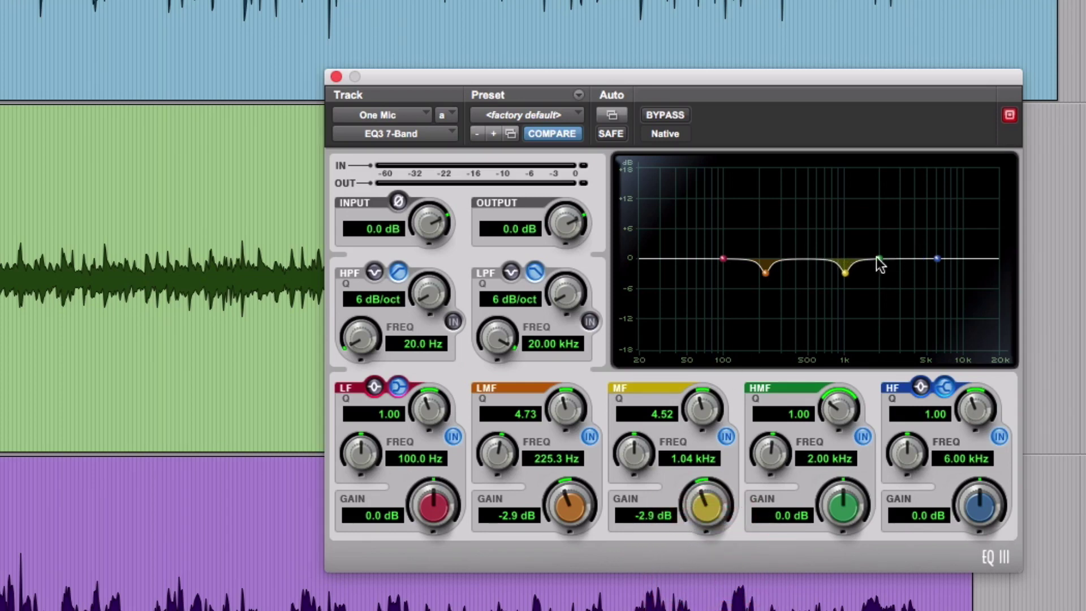
Step: Sweep a narrow HMF boost during playback, and settle on a -3.0 dB cut at 4.42 kHz with a Q of 6.76
{"action": "left_click_drag", "start_coordinate": [879, 258], "coordinate": [901, 238]}
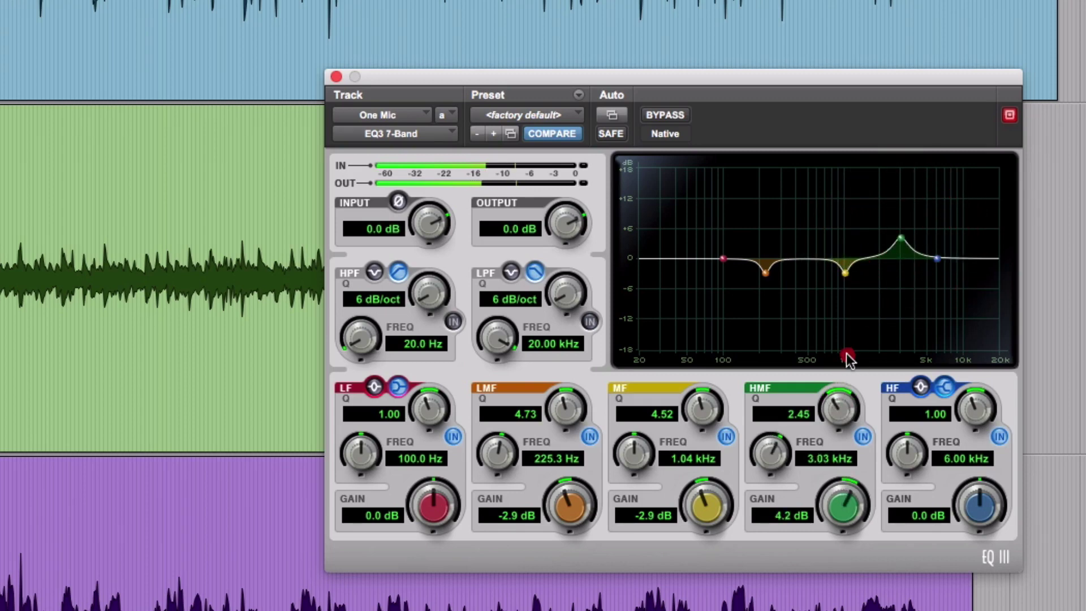
{"action": "left_click_drag", "start_coordinate": [849, 358], "coordinate": [837, 315]}
{"action": "left_click_drag", "start_coordinate": [902, 241], "coordinate": [896, 180]}
{"action": "left_click_drag", "start_coordinate": [892, 177], "coordinate": [920, 185]}
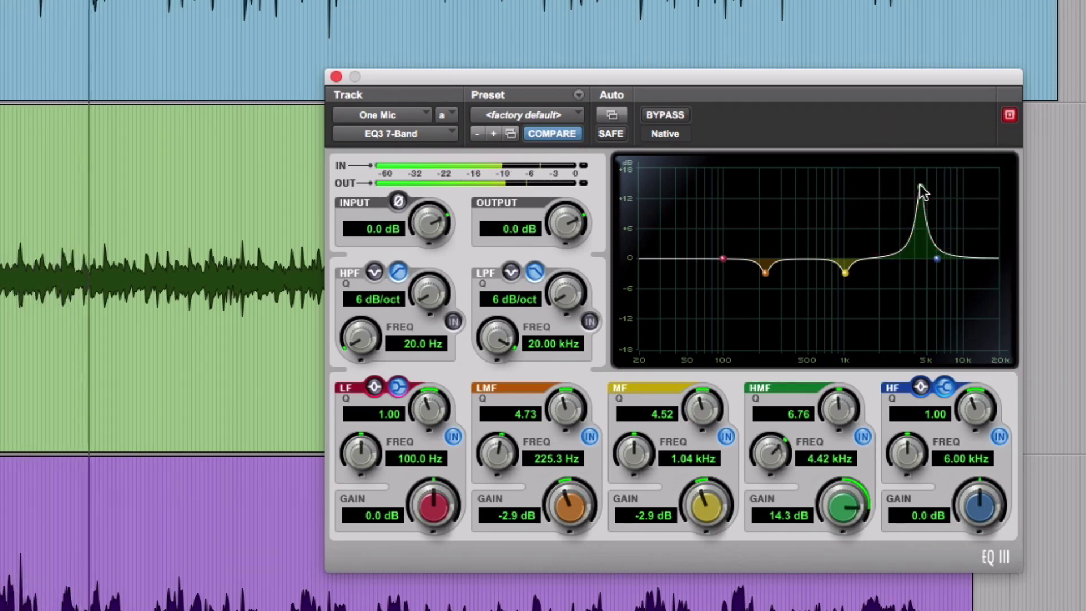
{"action": "key", "text": "space"}
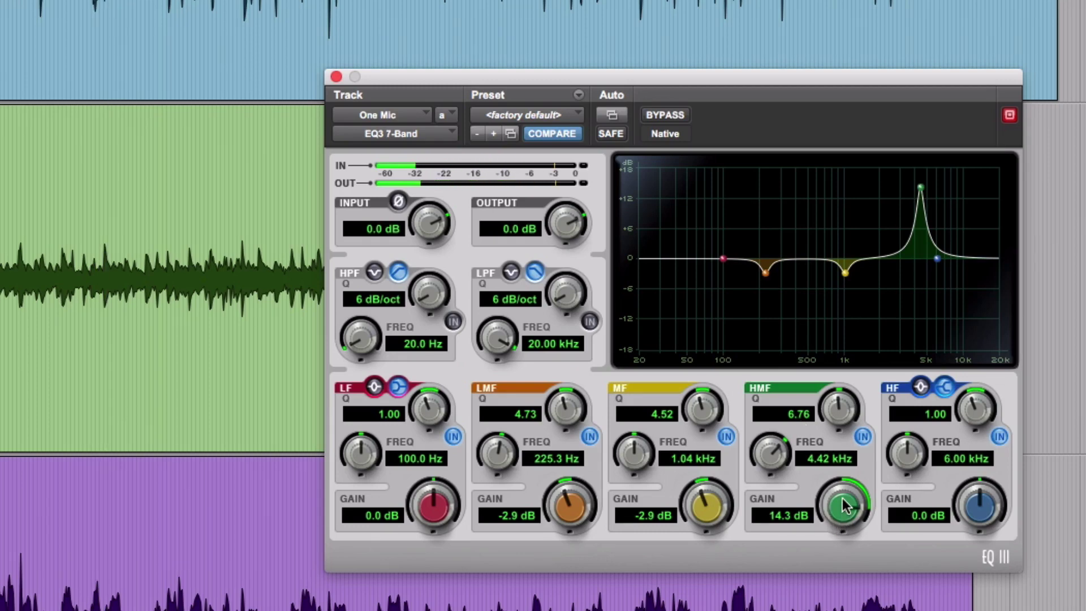
{"action": "mouse_move", "coordinate": [843, 501]}
{"action": "left_mouse_down"}
{"action": "mouse_move", "coordinate": [839, 585]}
{"action": "mouse_move", "coordinate": [839, 560]}
{"action": "left_mouse_up"}
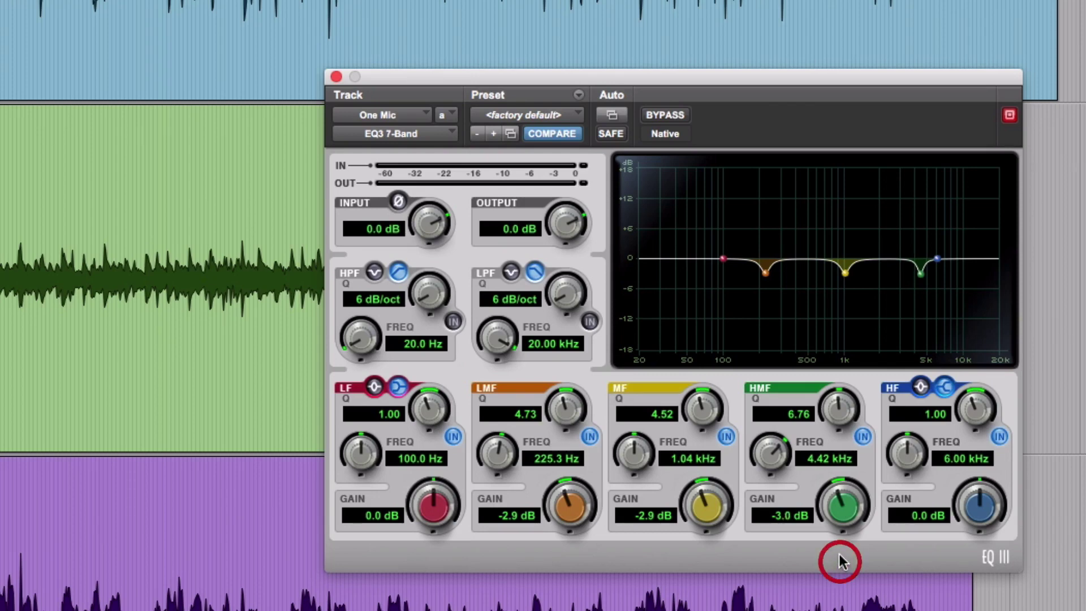
Step: Play the One Mic track through the EQ to hear the three cuts
{"action": "left_click", "coordinate": [509, 53]}
{"action": "key", "text": "space"}
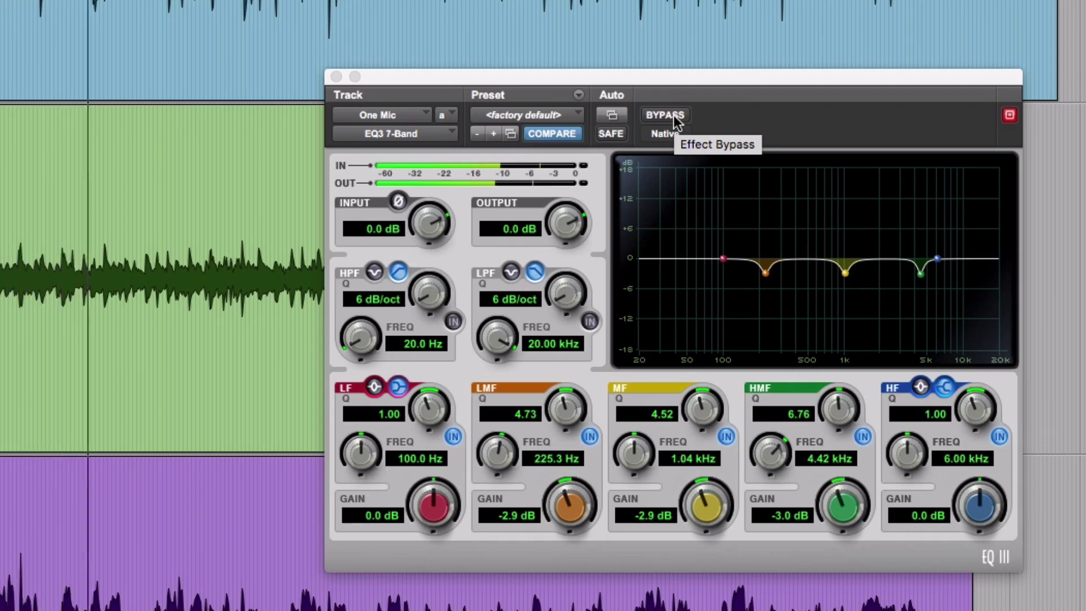
{"action": "key", "text": "space"}
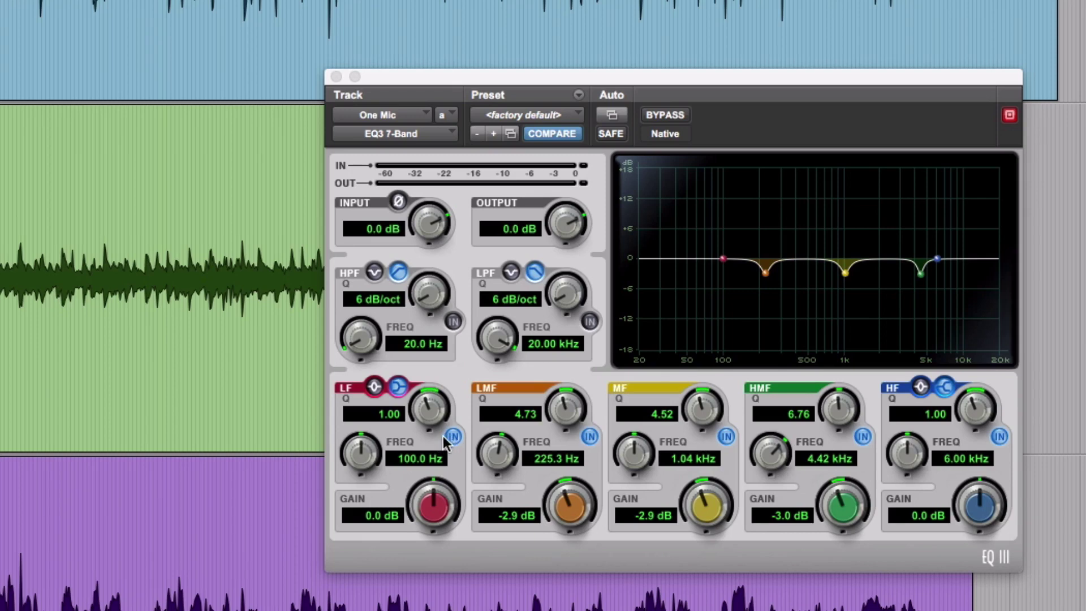
Step: Switch the LF band to a peak shape and boost it 3.1 dB at 71.2 Hz
{"action": "left_click", "coordinate": [374, 387]}
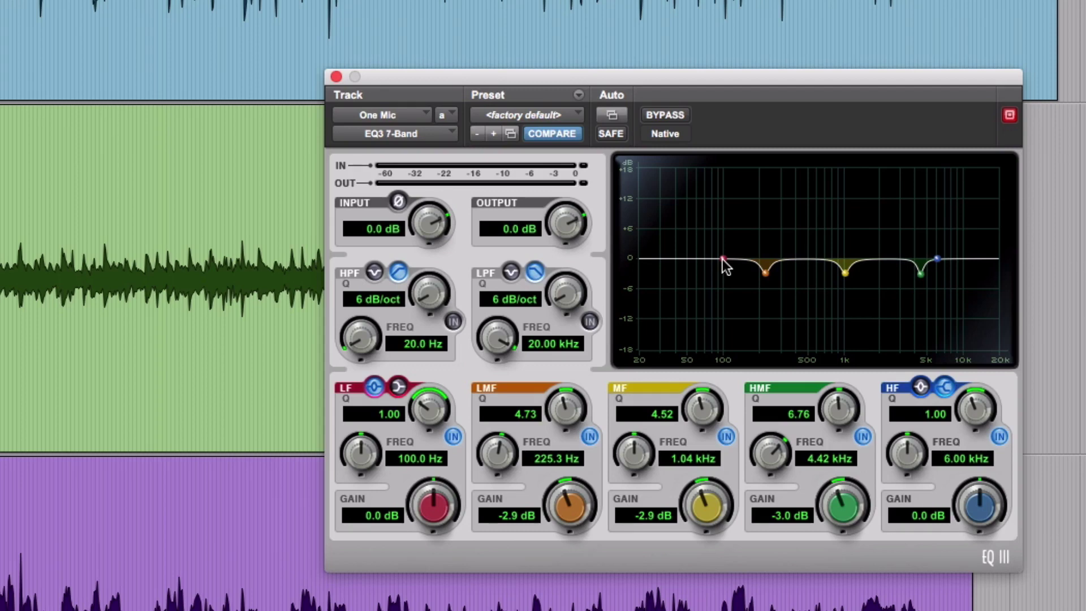
{"action": "left_click_drag", "start_coordinate": [722, 259], "coordinate": [703, 206]}
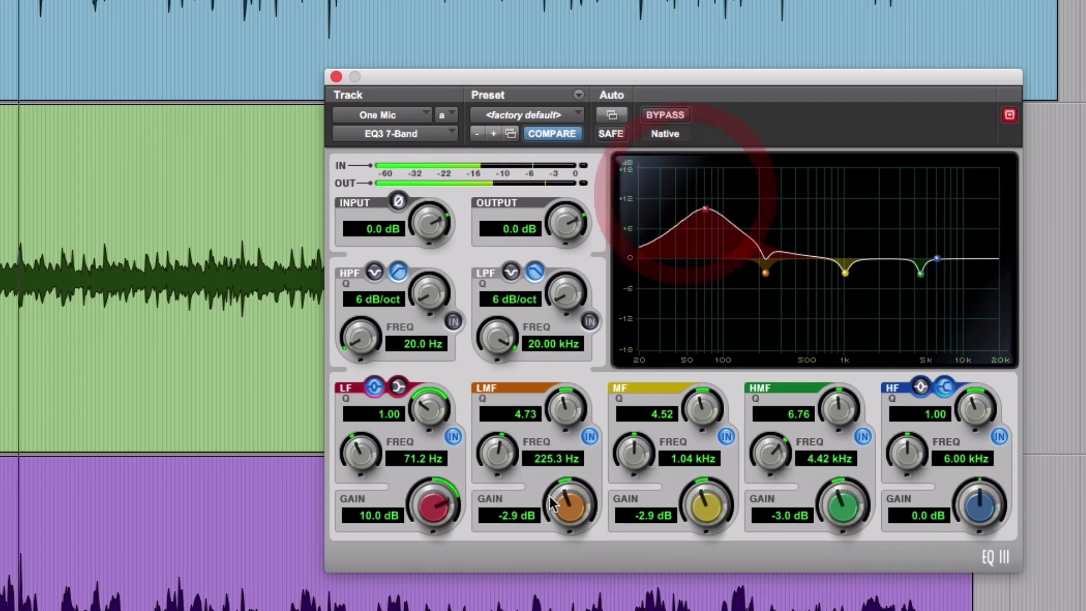
{"action": "left_click_drag", "start_coordinate": [426, 513], "coordinate": [437, 610]}
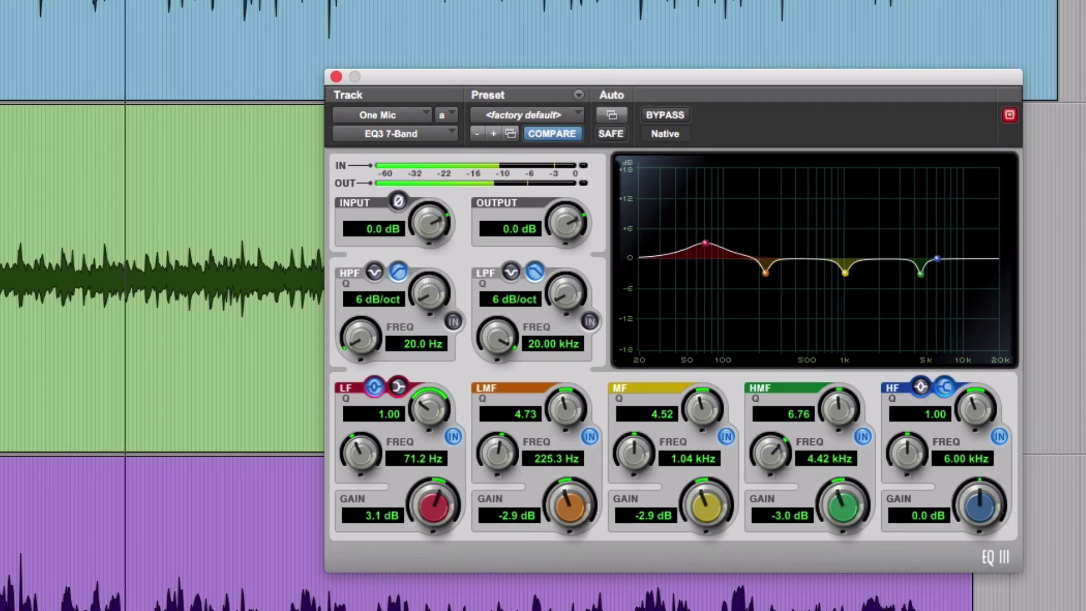
{"action": "left_click", "coordinate": [444, 608]}
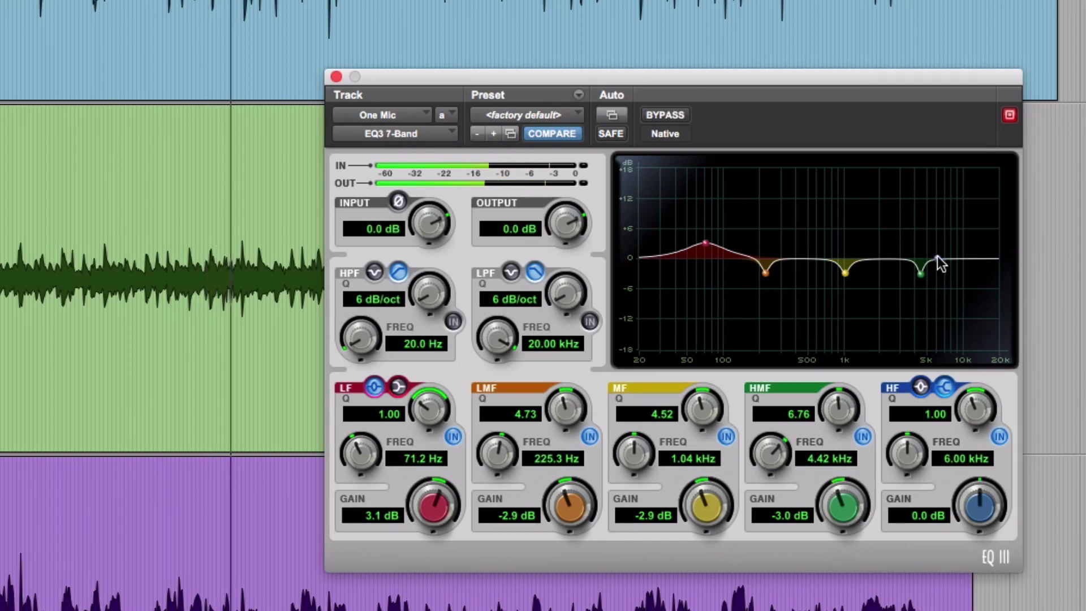
Step: Boost the HF shelf by 2.4 dB at 5.84 kHz
{"action": "left_click_drag", "start_coordinate": [935, 256], "coordinate": [938, 243]}
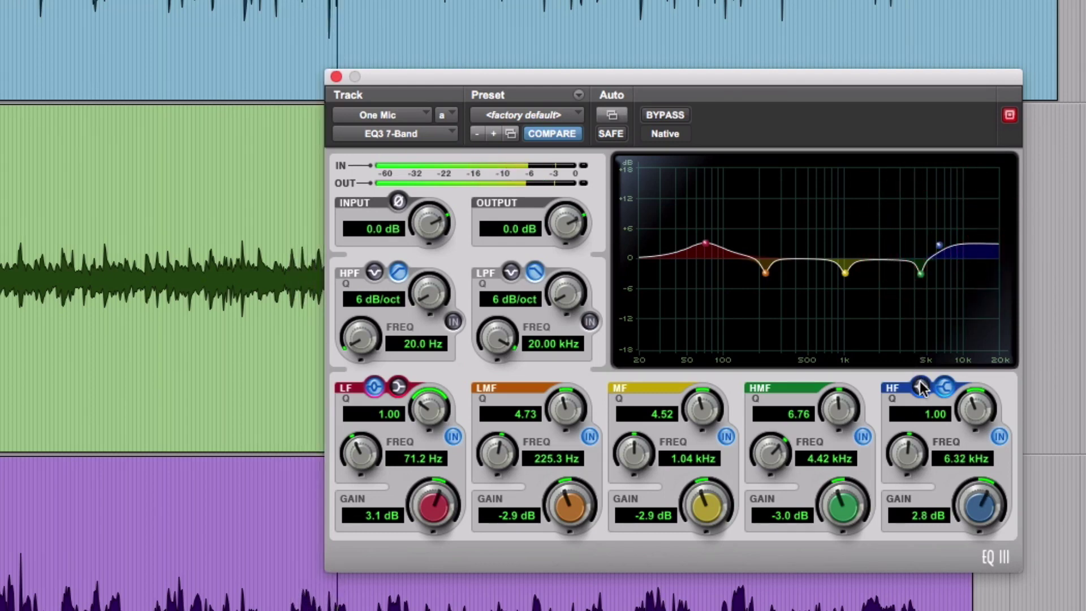
{"action": "mouse_move", "coordinate": [938, 244]}
{"action": "left_mouse_down"}
{"action": "mouse_move", "coordinate": [949, 249]}
{"action": "mouse_move", "coordinate": [935, 246]}
{"action": "left_mouse_up"}
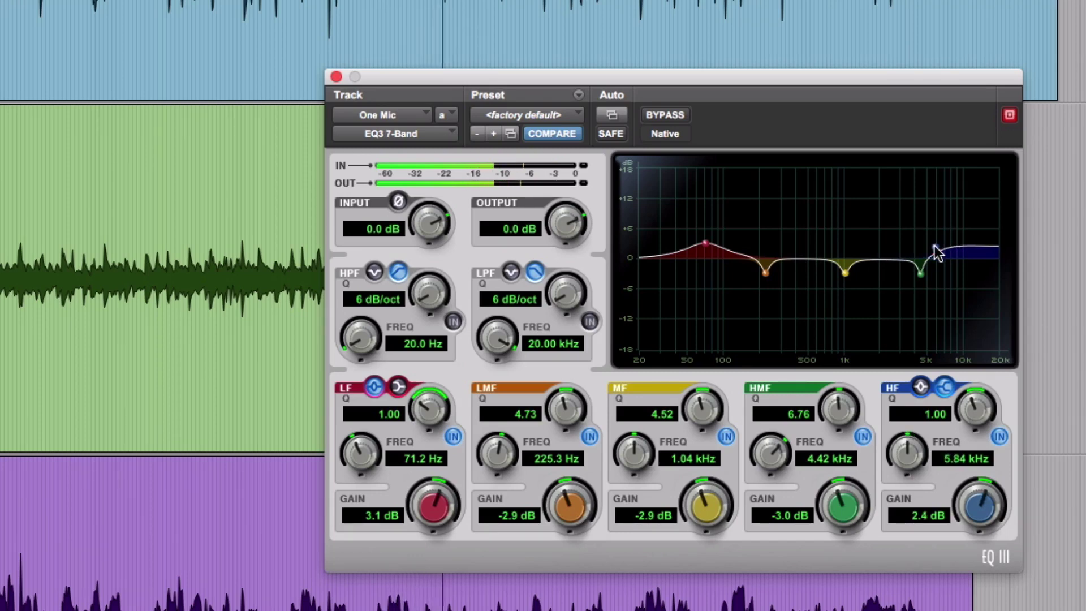
{"action": "left_click", "coordinate": [934, 246]}
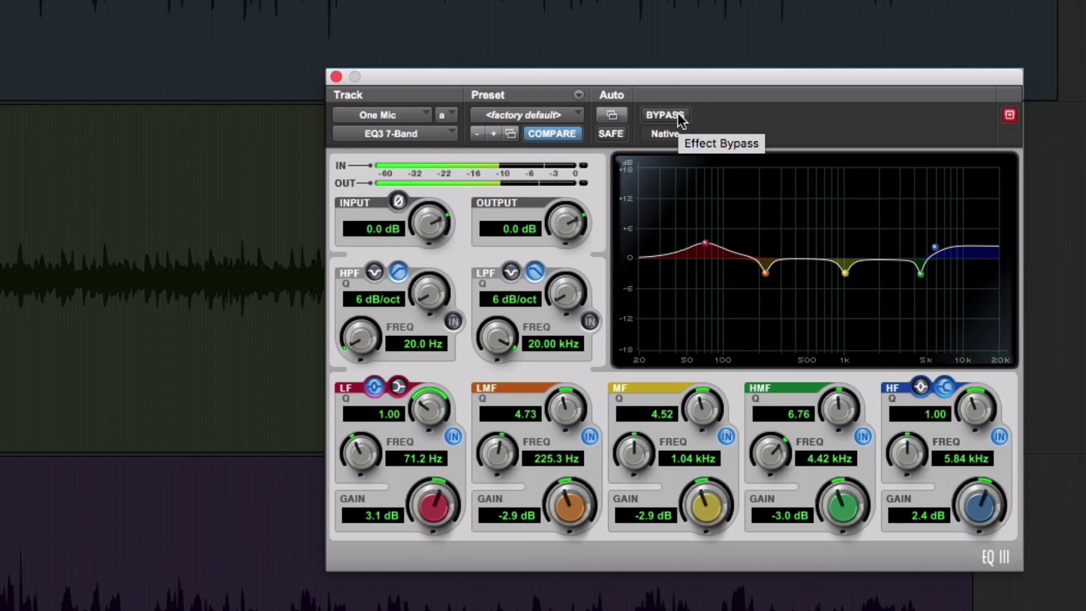
Step: Compare the track with the EQ bypassed and active during playback, leave it active and close the EQ window
{"action": "left_click", "coordinate": [666, 115]}
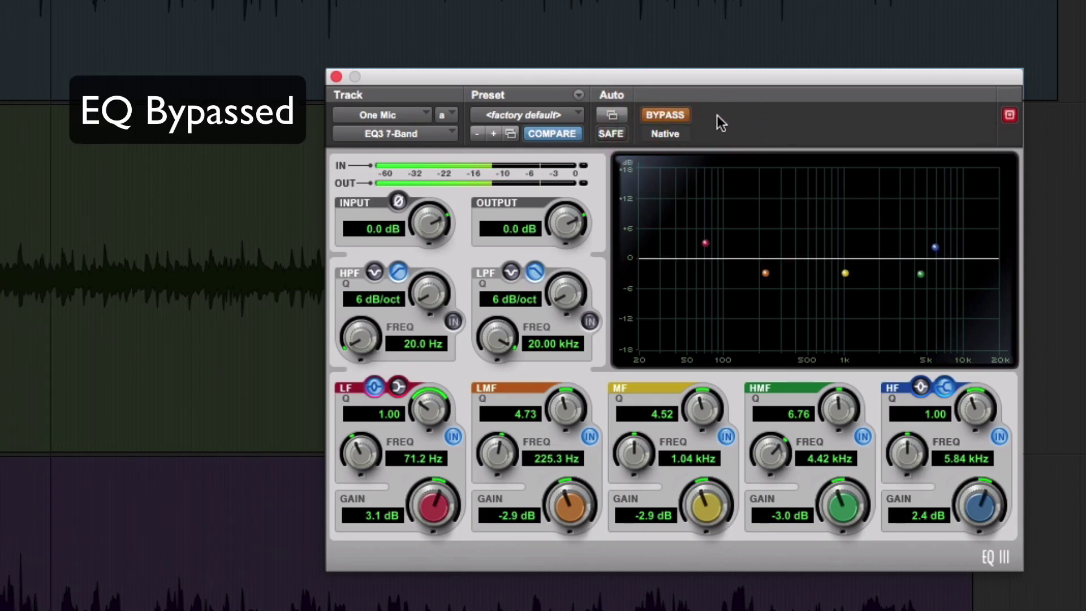
{"action": "left_click", "coordinate": [684, 113]}
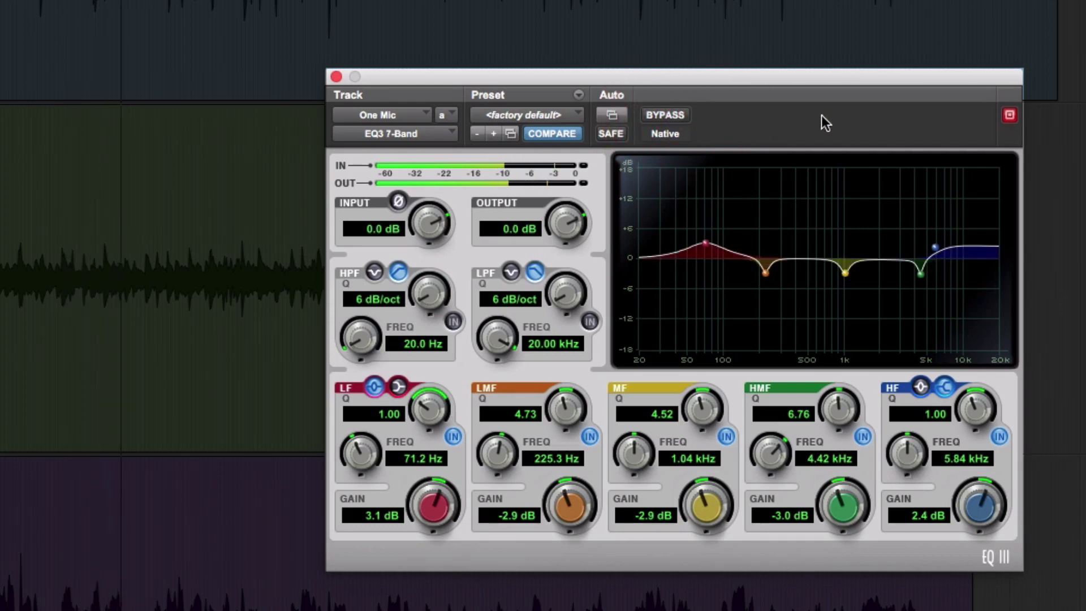
{"action": "left_click", "coordinate": [682, 115]}
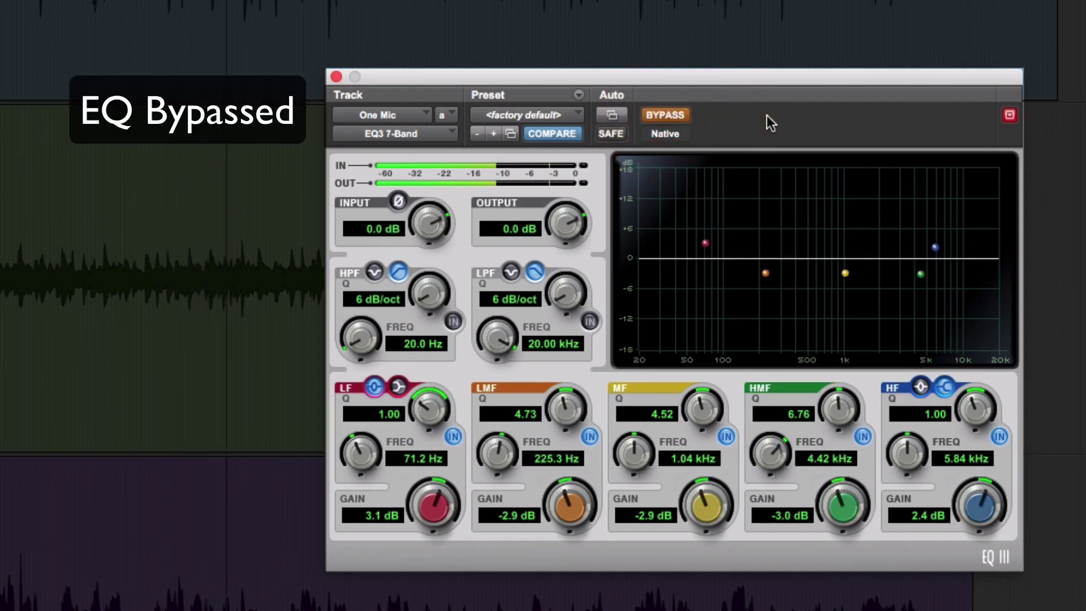
{"action": "left_click", "coordinate": [678, 116]}
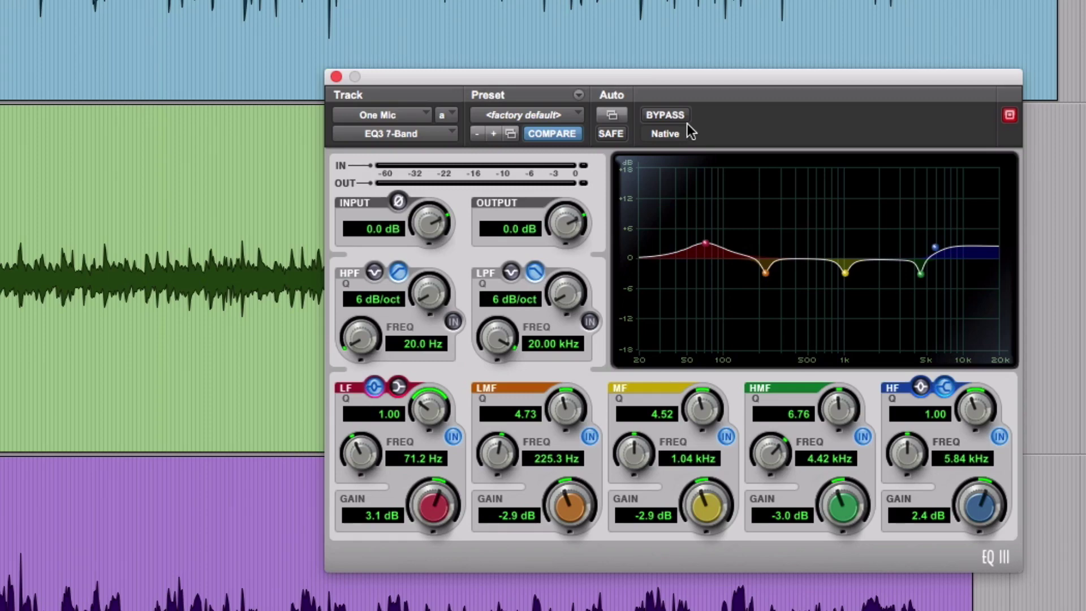
{"action": "left_click", "coordinate": [338, 76]}
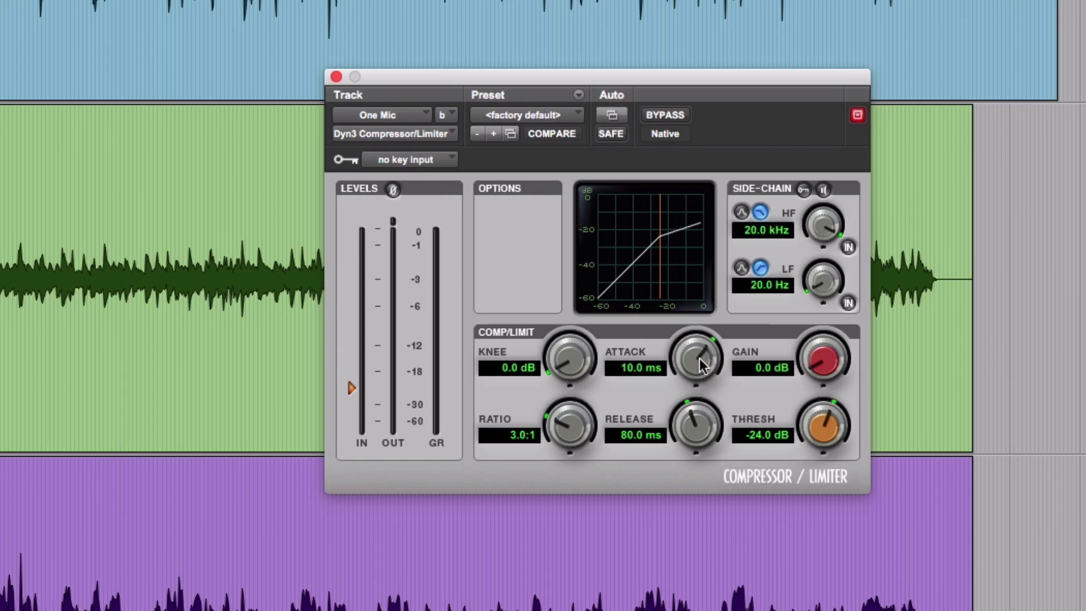
Step: Set the compressor's release to 38.3 ms and its ratio to 2.2:1
{"action": "left_click_drag", "start_coordinate": [698, 430], "coordinate": [694, 453]}
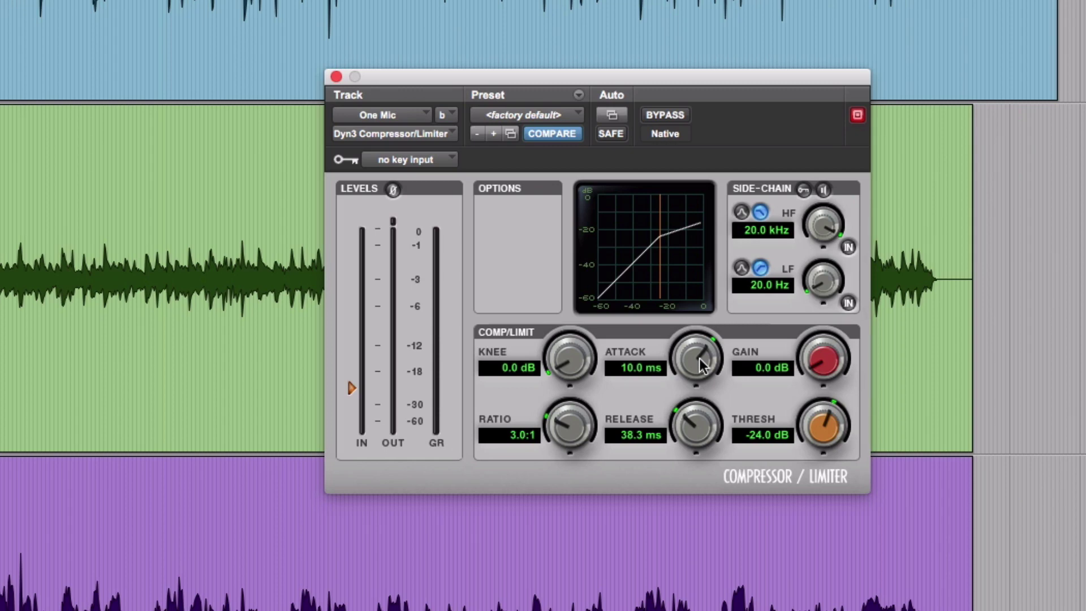
{"action": "mouse_move", "coordinate": [562, 434]}
{"action": "left_mouse_down"}
{"action": "mouse_move", "coordinate": [563, 444]}
{"action": "mouse_move", "coordinate": [562, 433]}
{"action": "left_mouse_up"}
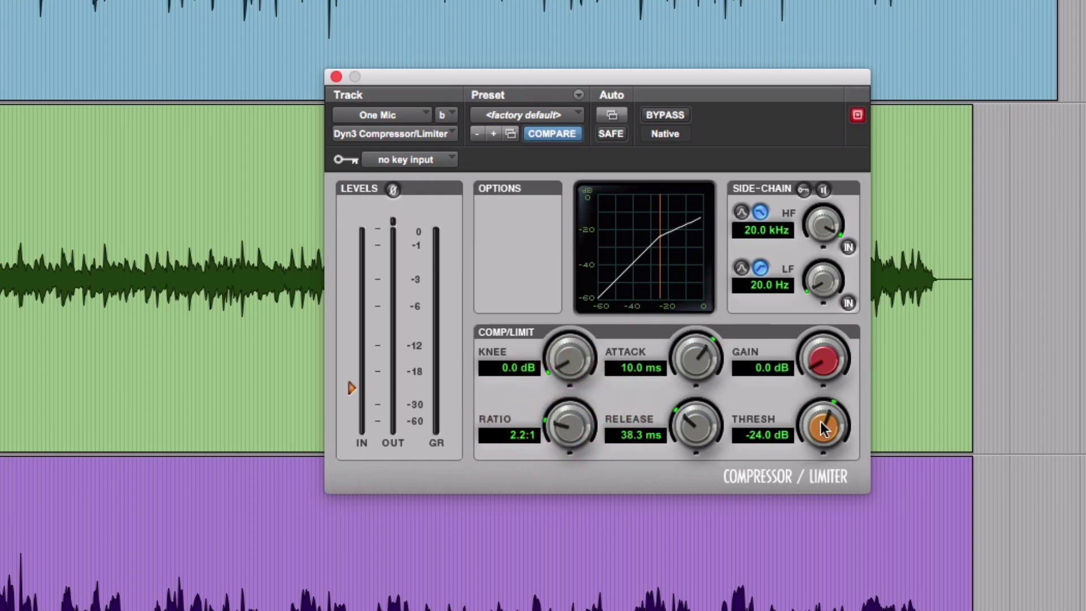
Step: Raise the compressor threshold to 0 dB, then lower it during playback to -19.4 dB
{"action": "left_click_drag", "start_coordinate": [824, 426], "coordinate": [831, 329]}
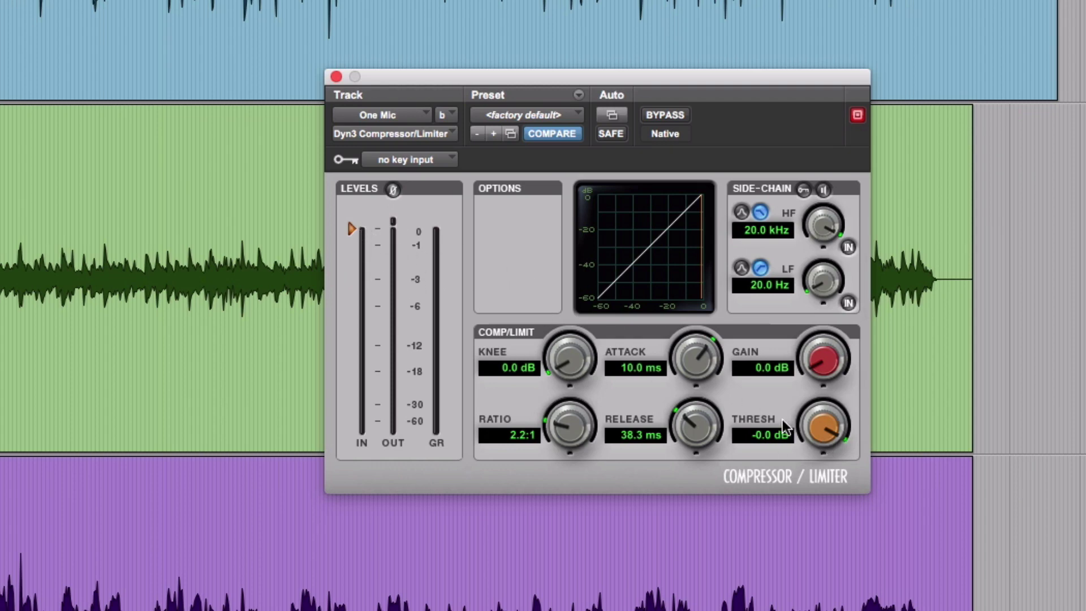
{"action": "left_click_drag", "start_coordinate": [822, 434], "coordinate": [817, 551]}
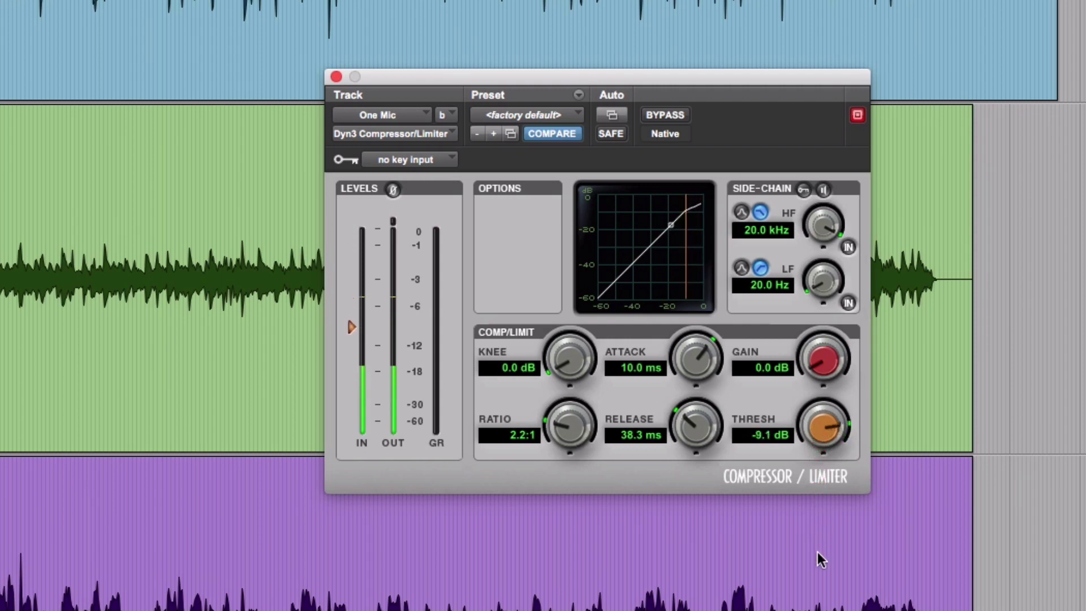
{"action": "mouse_move", "coordinate": [826, 431]}
{"action": "left_mouse_down"}
{"action": "mouse_move", "coordinate": [827, 473]}
{"action": "mouse_move", "coordinate": [827, 432]}
{"action": "mouse_move", "coordinate": [826, 443]}
{"action": "left_mouse_up"}
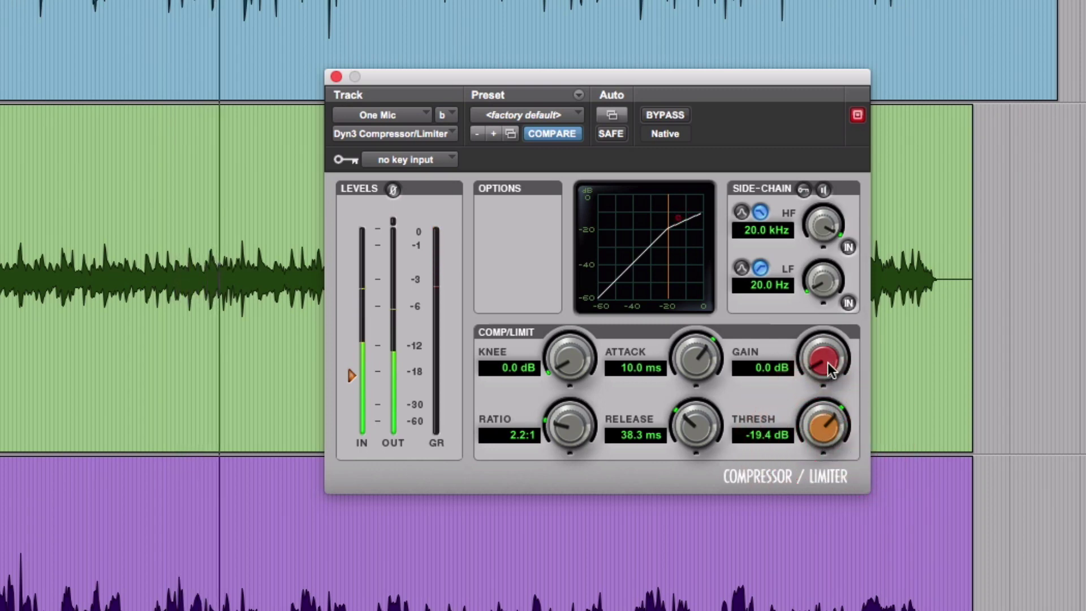
Step: Adjust the compressor's make-up gain by ear during playback, settling at 1.4 dB
{"action": "left_click_drag", "start_coordinate": [829, 369], "coordinate": [825, 338]}
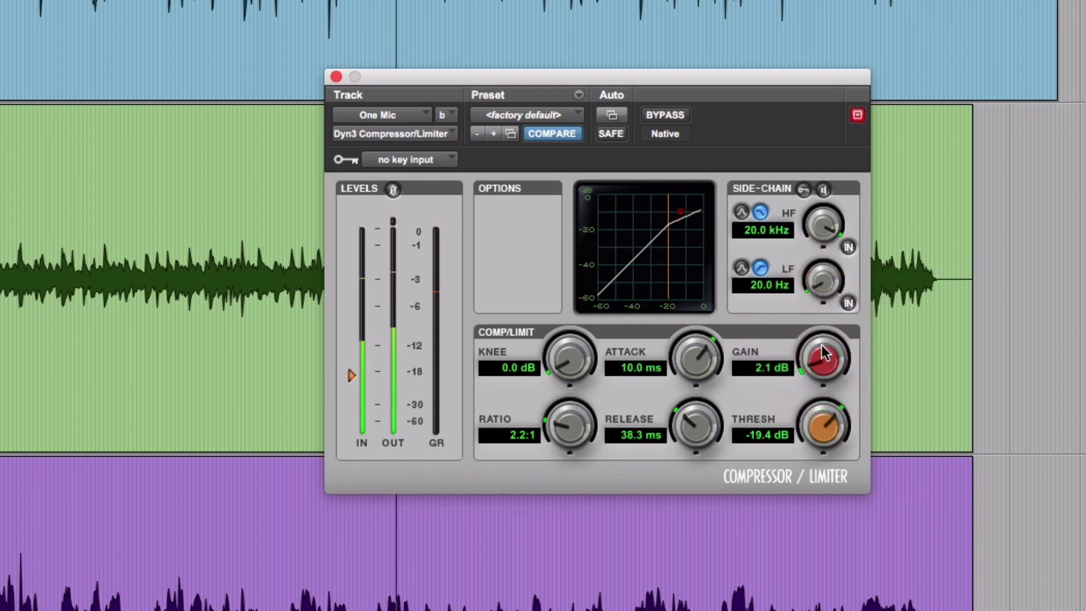
{"action": "left_click_drag", "start_coordinate": [823, 359], "coordinate": [825, 362]}
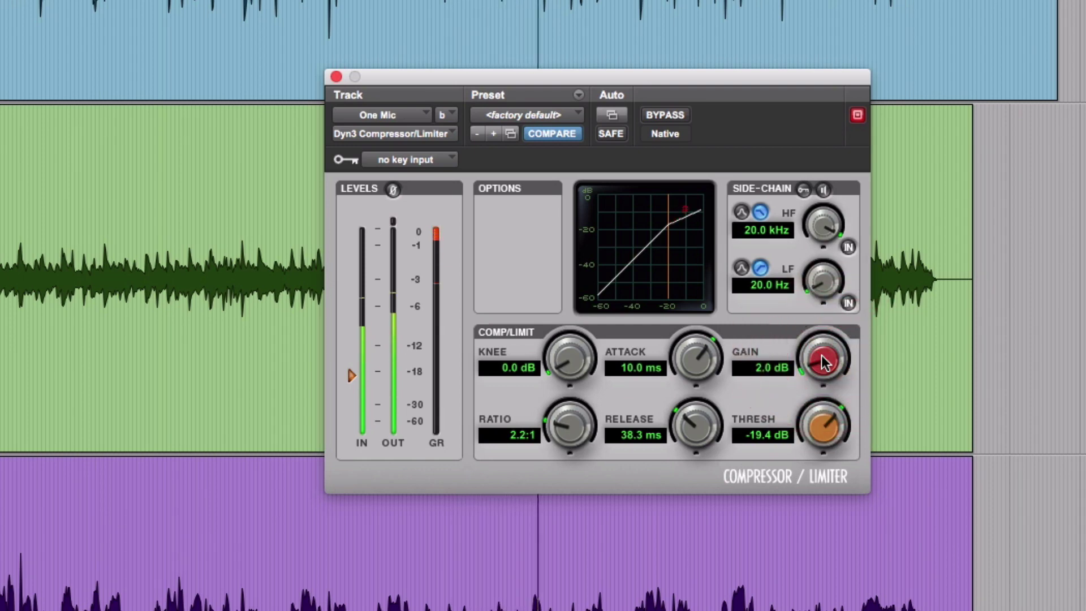
{"action": "left_click_drag", "start_coordinate": [823, 362], "coordinate": [825, 364]}
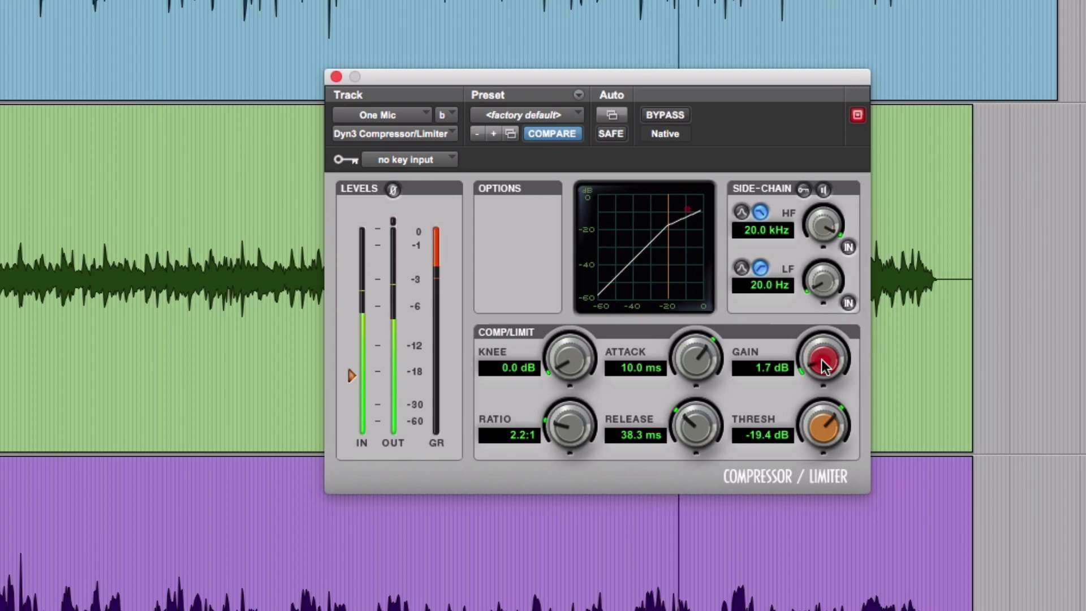
{"action": "left_click_drag", "start_coordinate": [822, 361], "coordinate": [822, 369]}
{"action": "scroll", "coordinate": [823, 372], "scroll_direction": "down", "scroll_amount": 1}
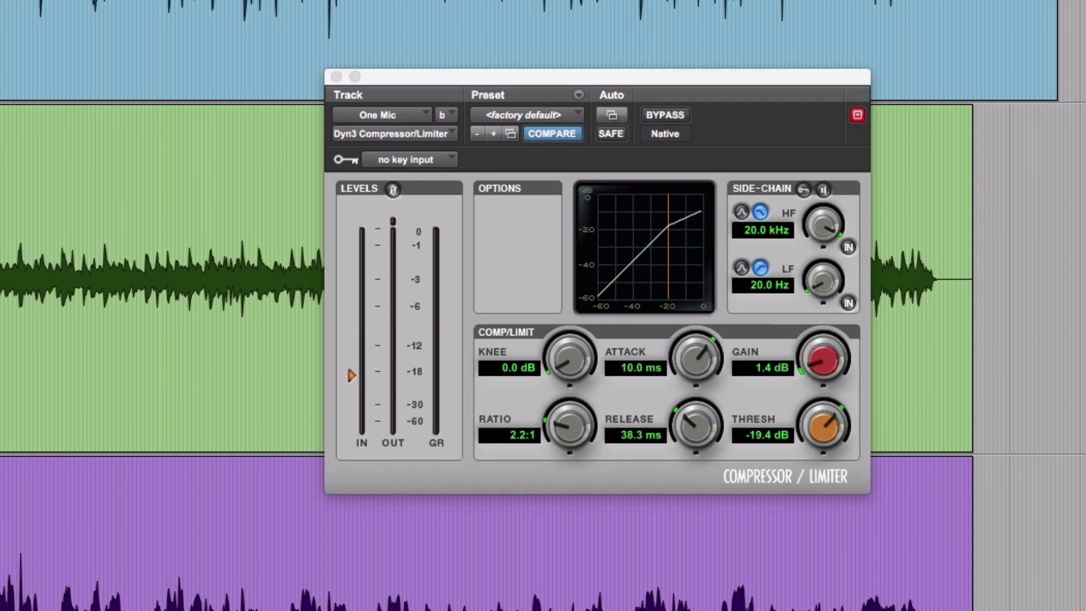
Step: Compare the track with the compressor bypassed and active during playback, leave it active and close the compressor window
{"action": "left_click", "coordinate": [740, 134]}
{"action": "key", "text": "space"}
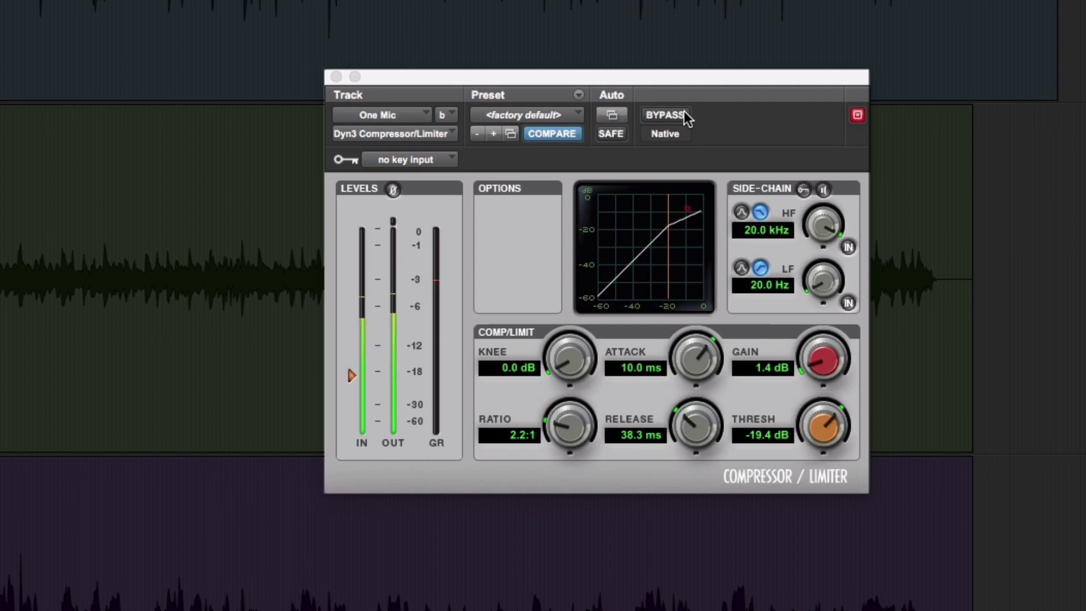
{"action": "left_click", "coordinate": [687, 116]}
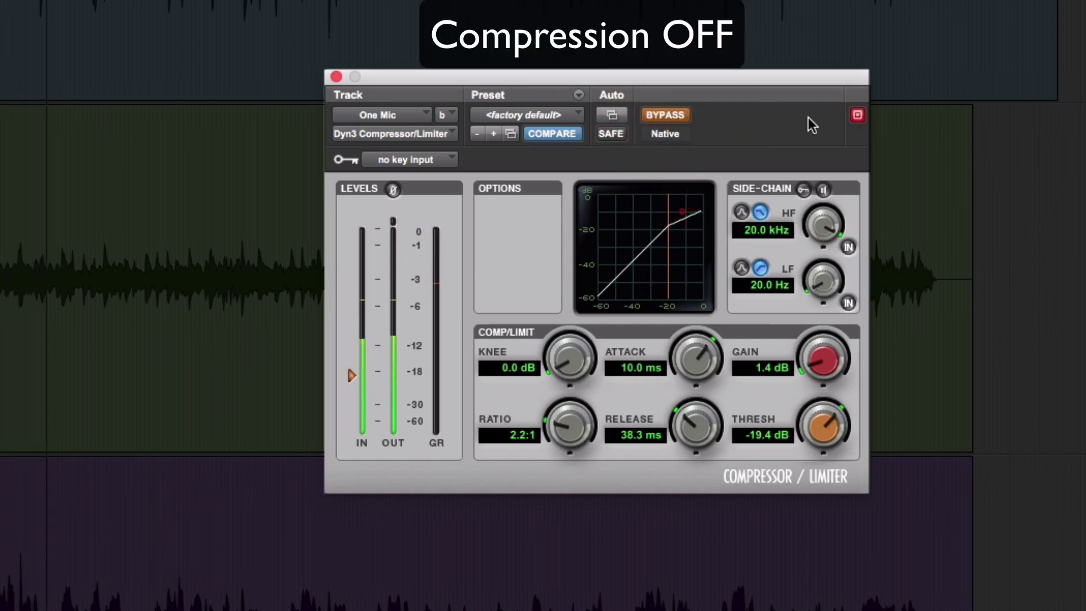
{"action": "left_click", "coordinate": [686, 116]}
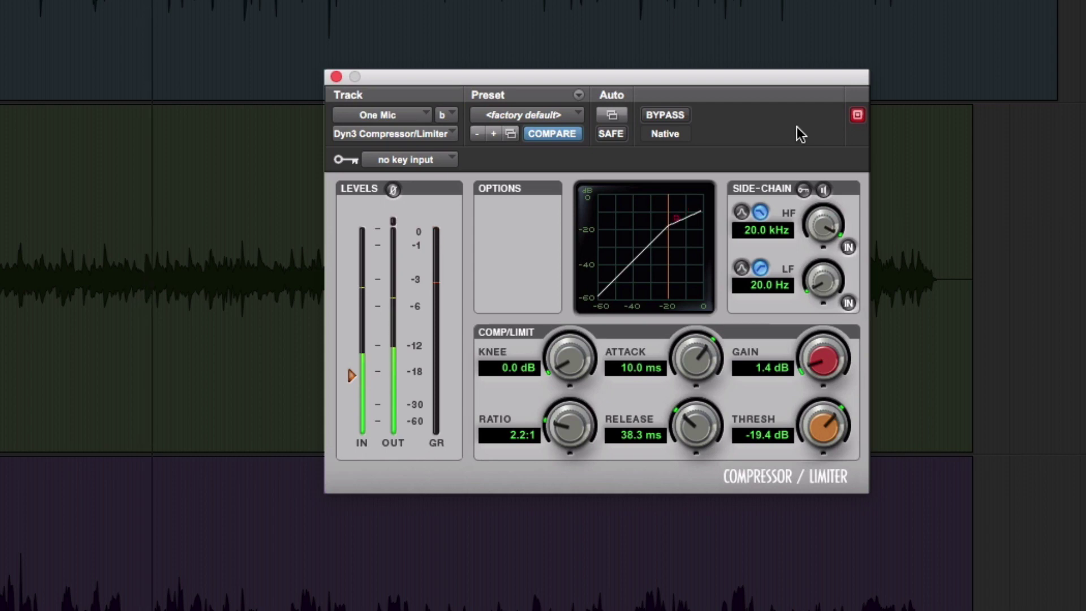
{"action": "left_click", "coordinate": [669, 116]}
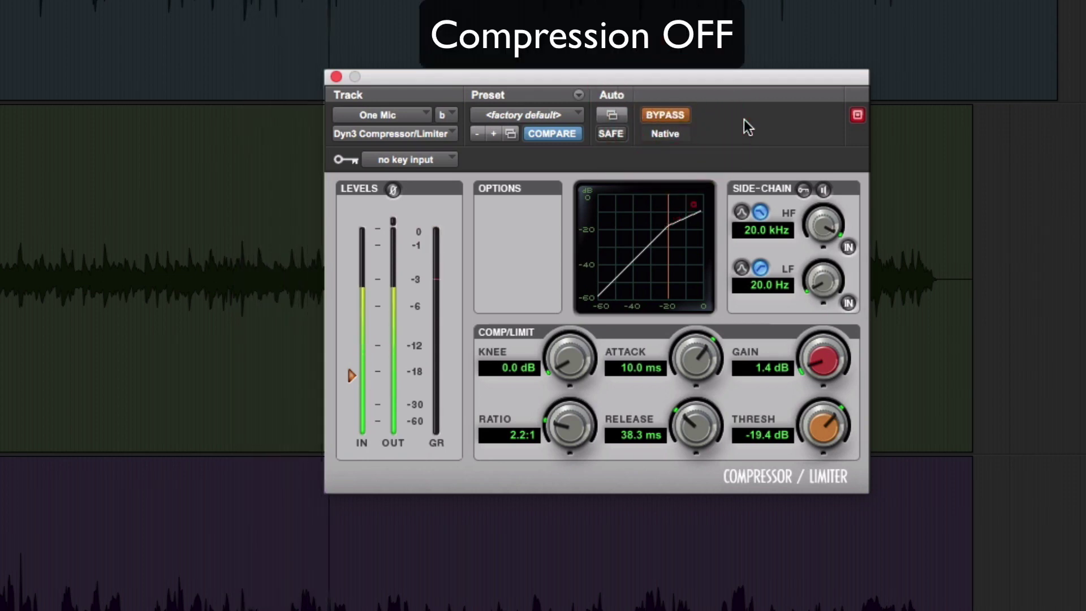
{"action": "left_click", "coordinate": [681, 114]}
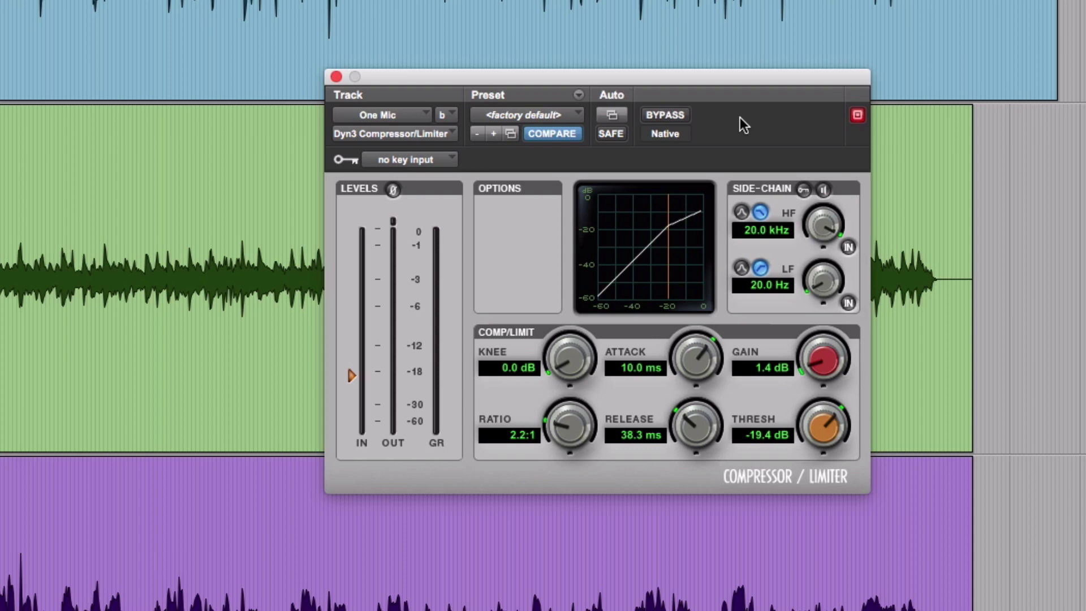
{"action": "left_click", "coordinate": [101, 17]}
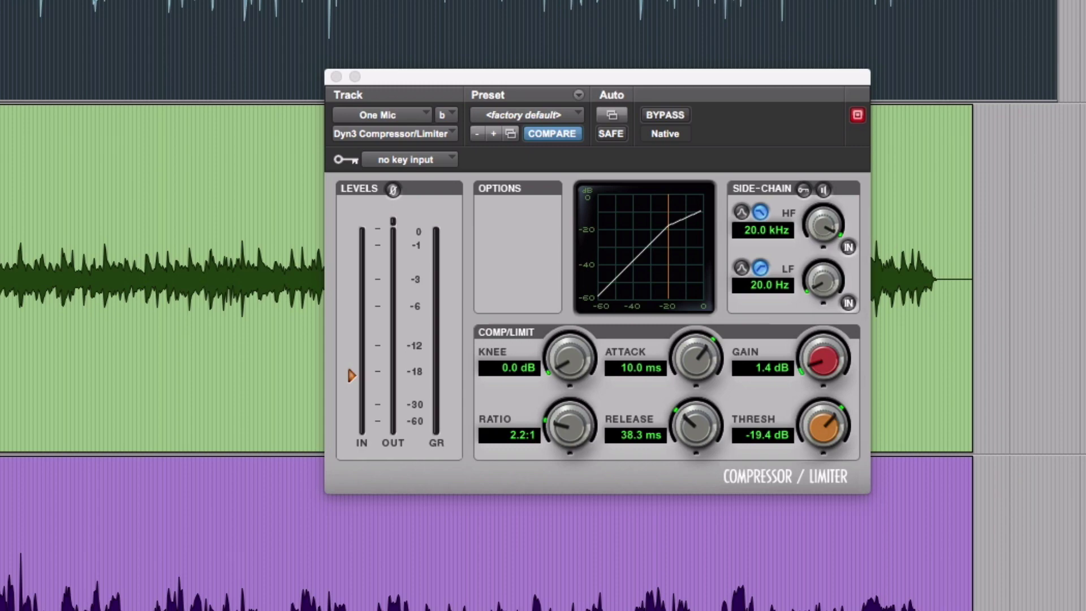
{"action": "left_click", "coordinate": [336, 76]}
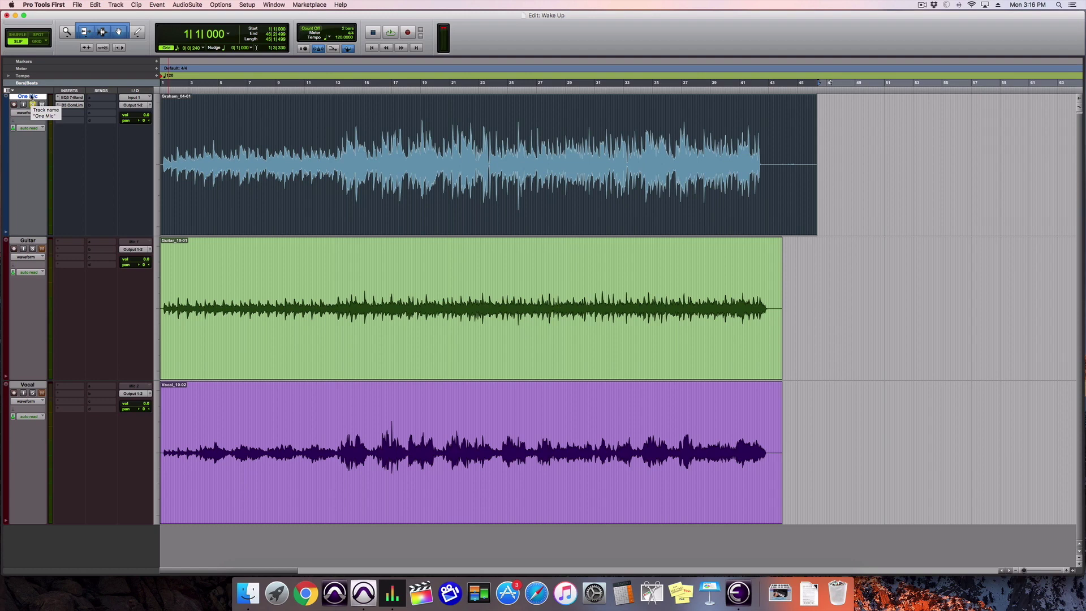
Step: Create one new stereo aux input track below the One Mic track
{"action": "left_click", "coordinate": [115, 5]}
{"action": "left_click", "coordinate": [123, 17]}
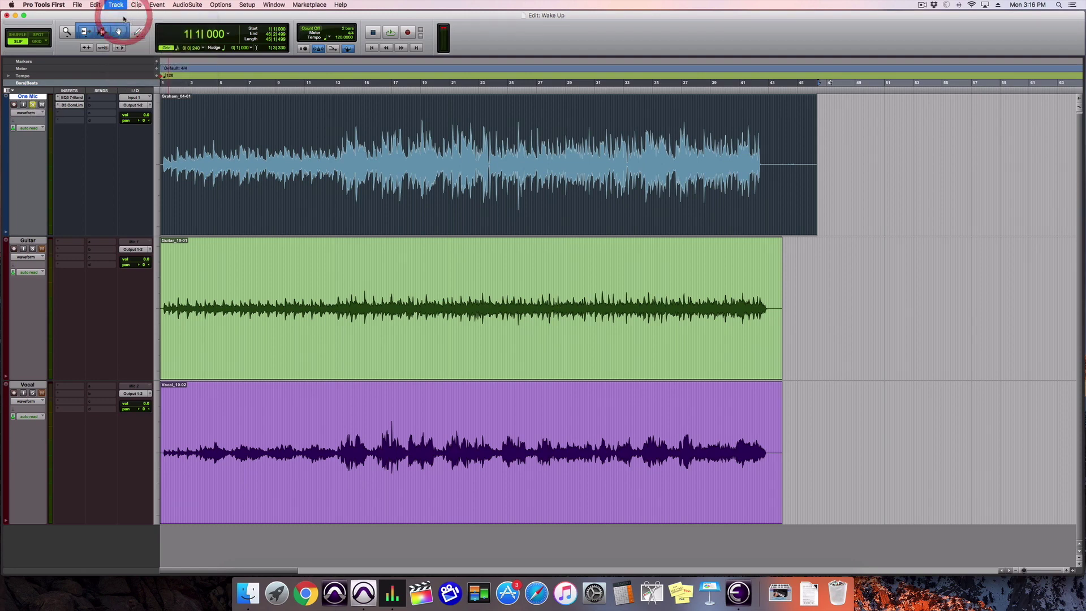
{"action": "left_click", "coordinate": [490, 206]}
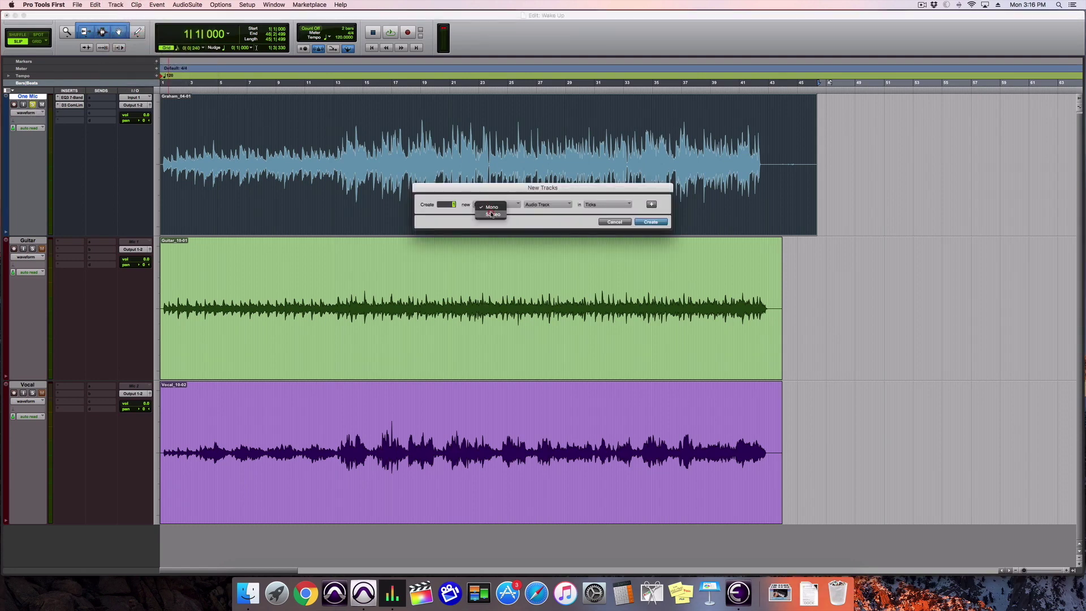
{"action": "left_click", "coordinate": [491, 214]}
{"action": "left_click", "coordinate": [546, 205]}
{"action": "left_click", "coordinate": [546, 214]}
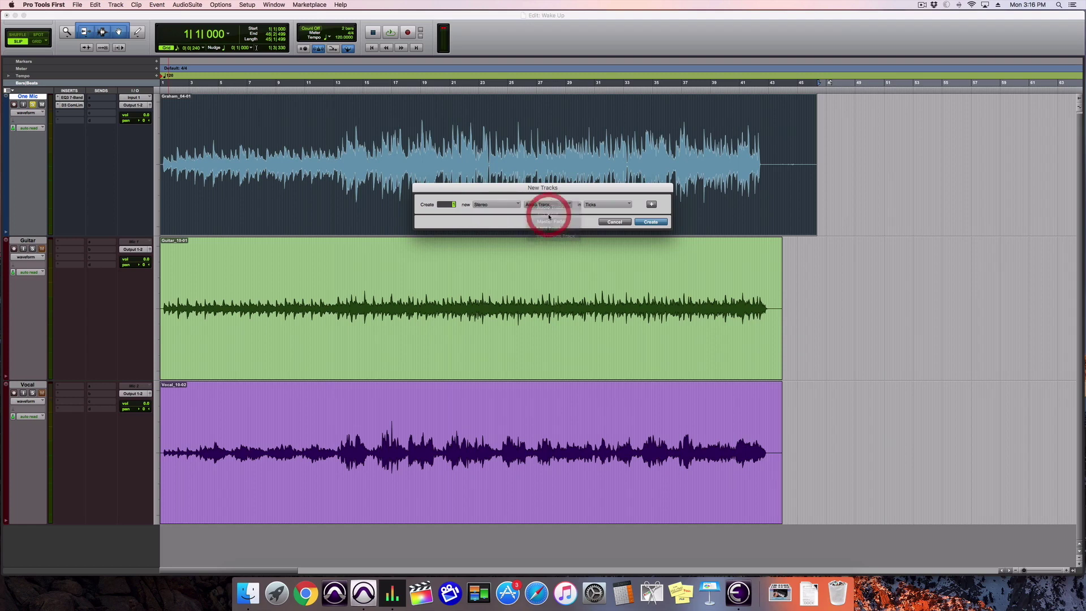
{"action": "left_click", "coordinate": [650, 222]}
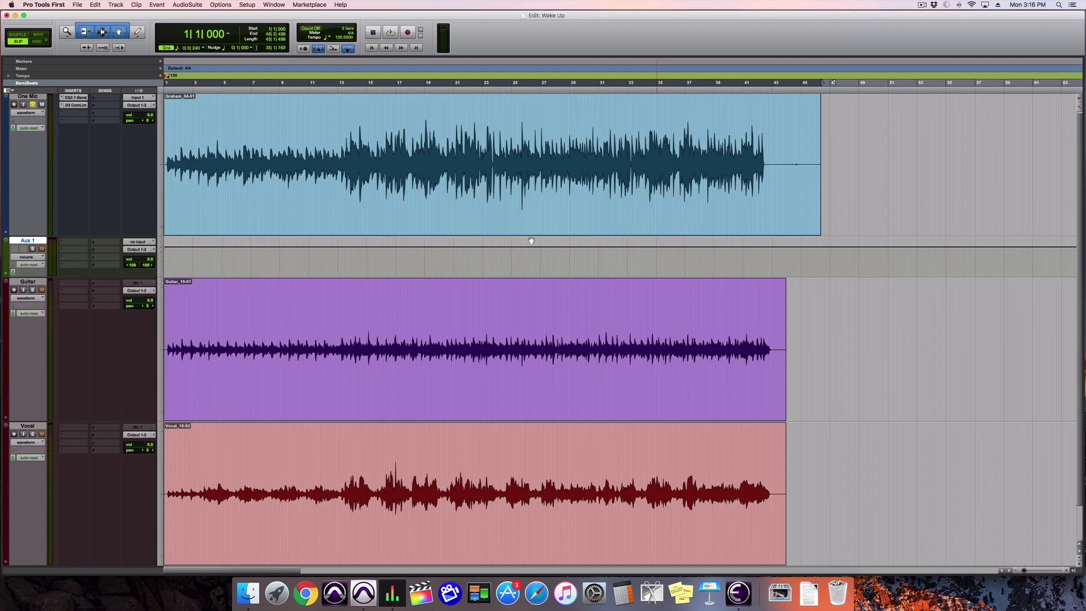
Step: Rename the new aux track as REVERB
{"action": "double_click", "coordinate": [36, 240]}
{"action": "type", "text": "REVERB"}
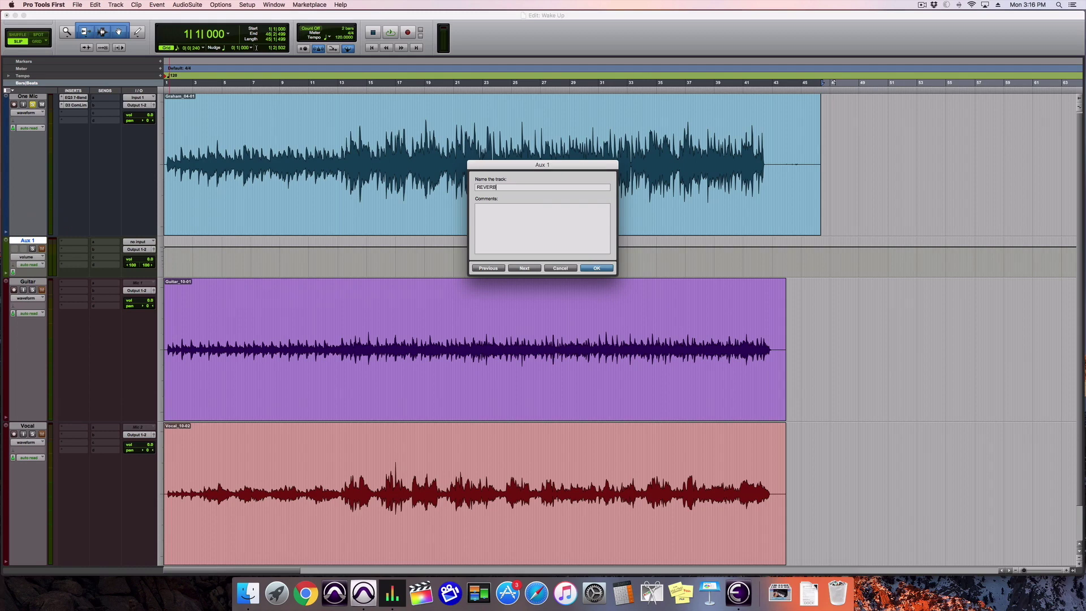
{"action": "key", "text": "Return"}
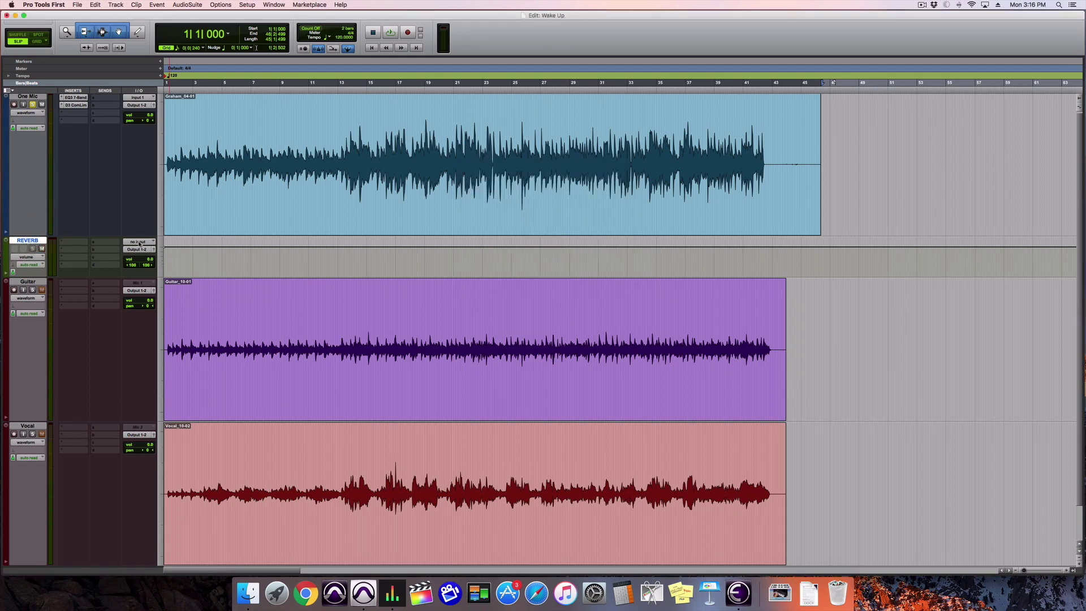
Step: Insert the stereo D-Verb as a multichannel plug-in on the REVERB track and set its input gain to 0 dB
{"action": "left_click", "coordinate": [80, 243]}
{"action": "mouse_move", "coordinate": [101, 261]}
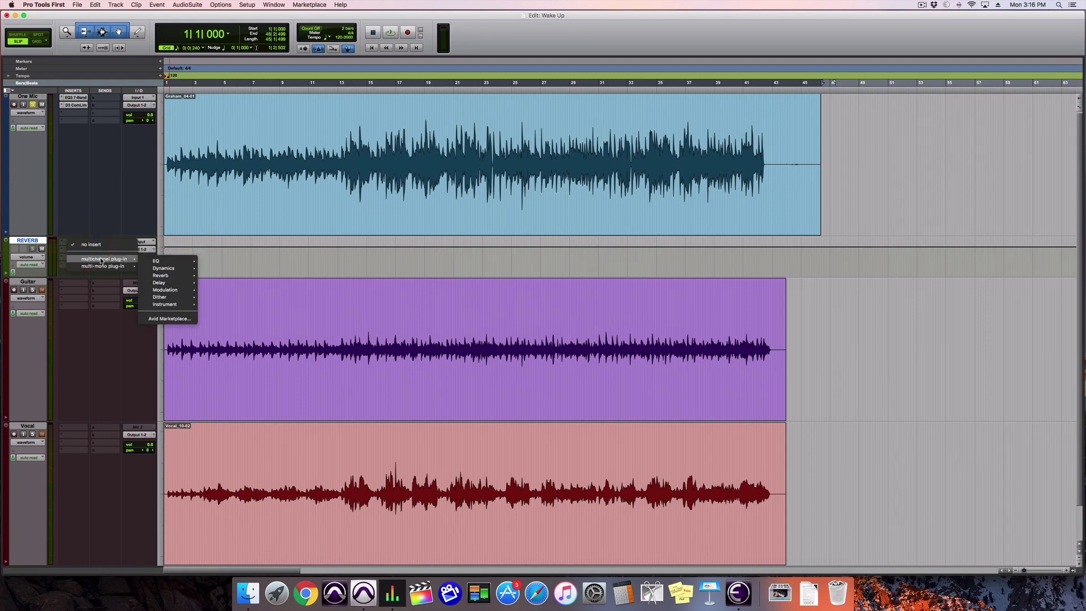
{"action": "mouse_move", "coordinate": [170, 275]}
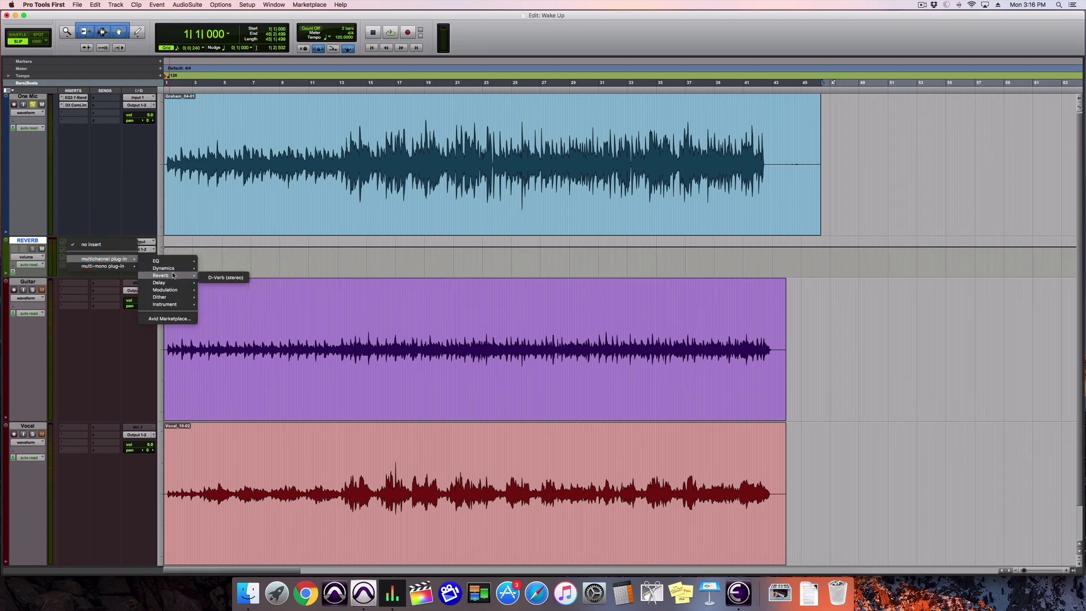
{"action": "left_click", "coordinate": [232, 277]}
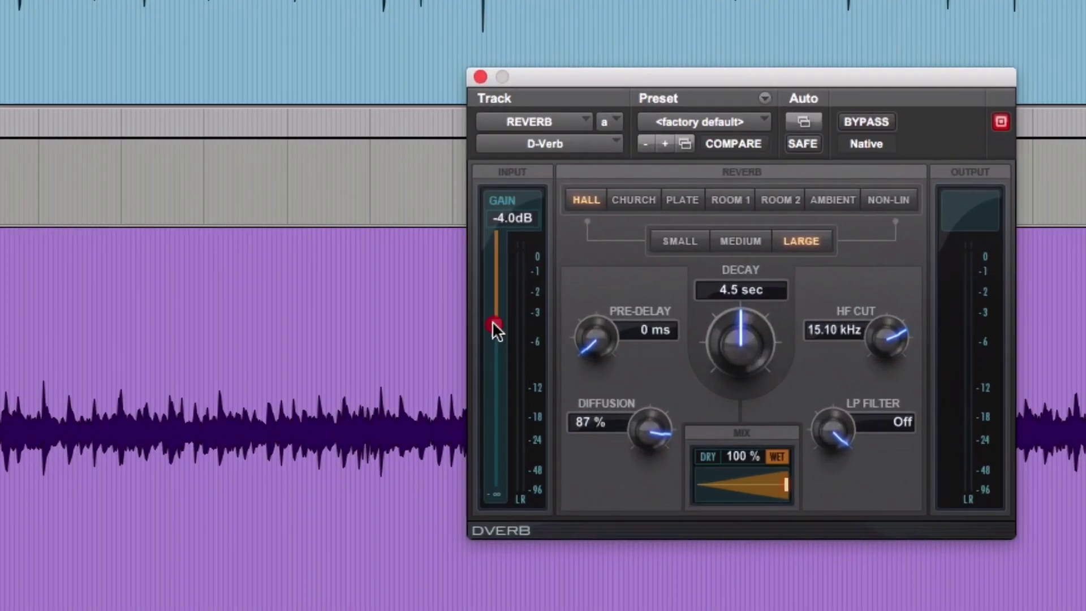
{"action": "left_click_drag", "start_coordinate": [525, 311], "coordinate": [529, 275]}
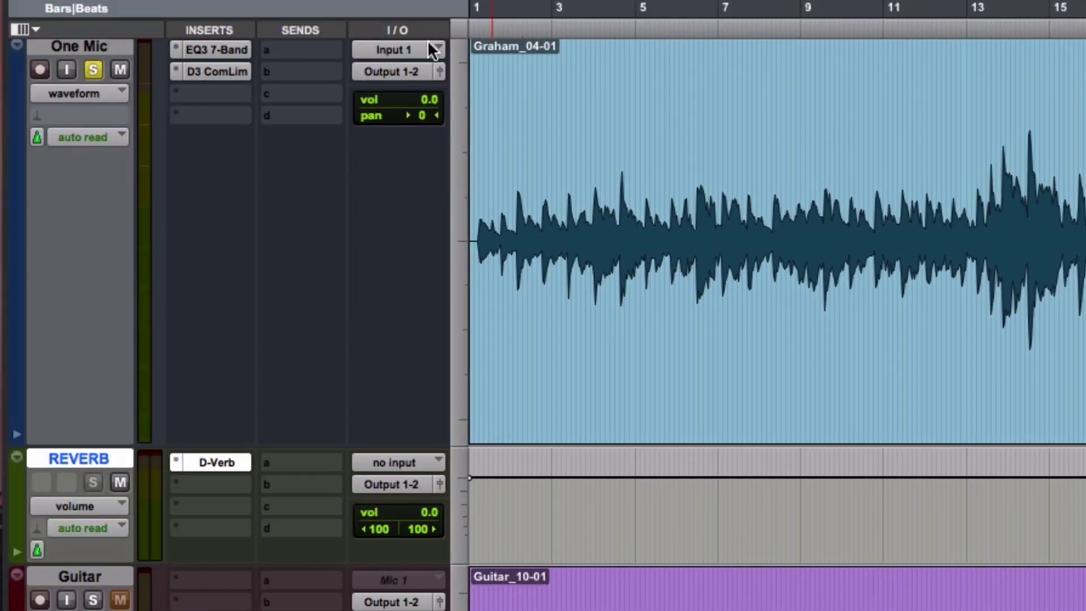
Step: Add a Bus 1 send to the One Mic track at -19.0 dB and keep its fader window open beside the D-Verb
{"action": "left_click", "coordinate": [298, 53]}
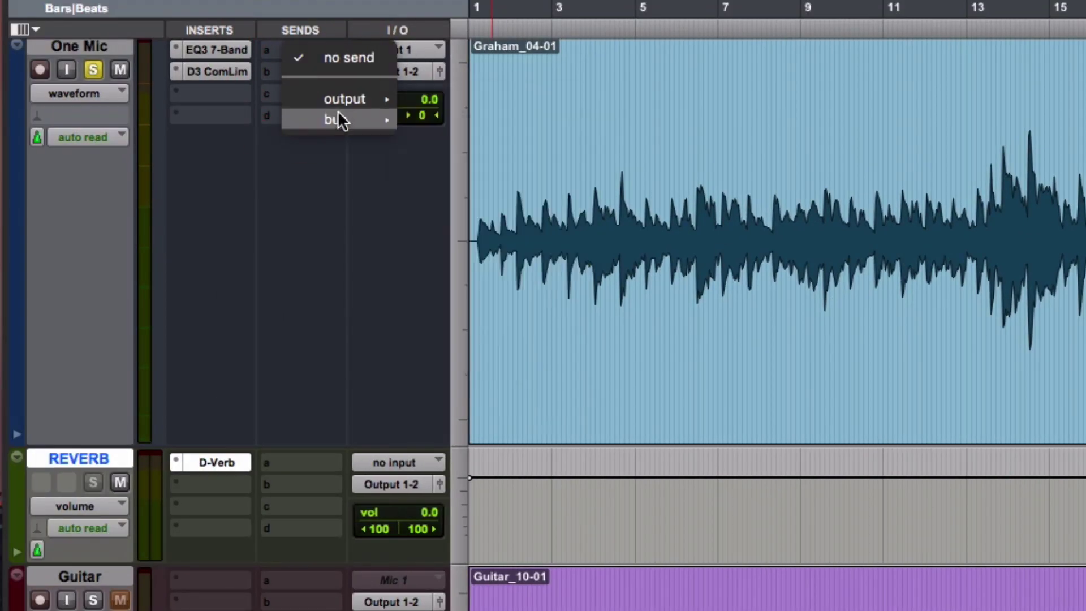
{"action": "mouse_move", "coordinate": [339, 120]}
{"action": "left_click", "coordinate": [456, 146]}
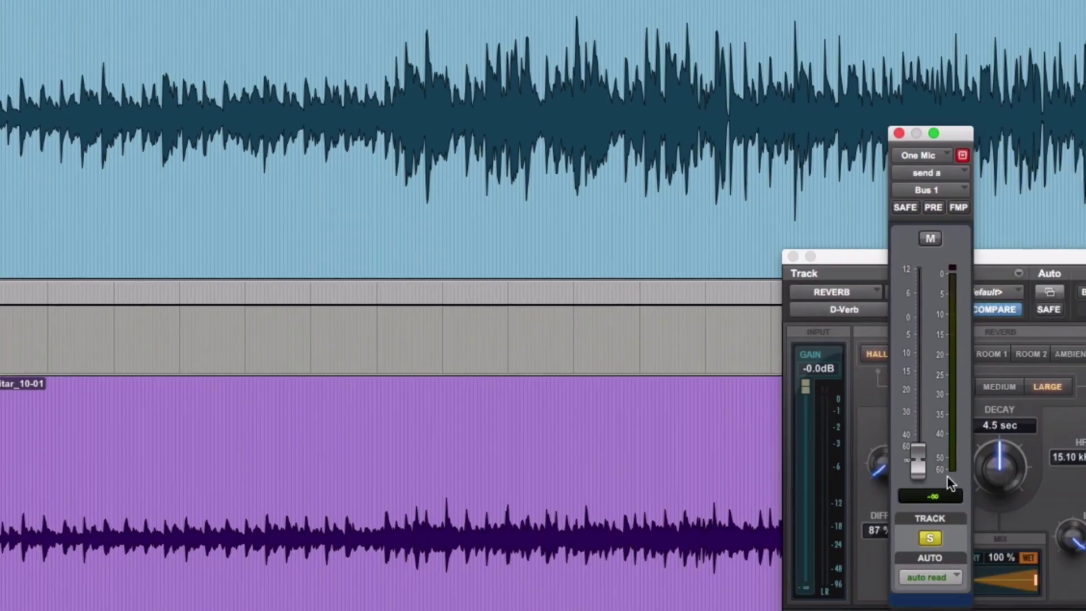
{"action": "left_click", "coordinate": [920, 459]}
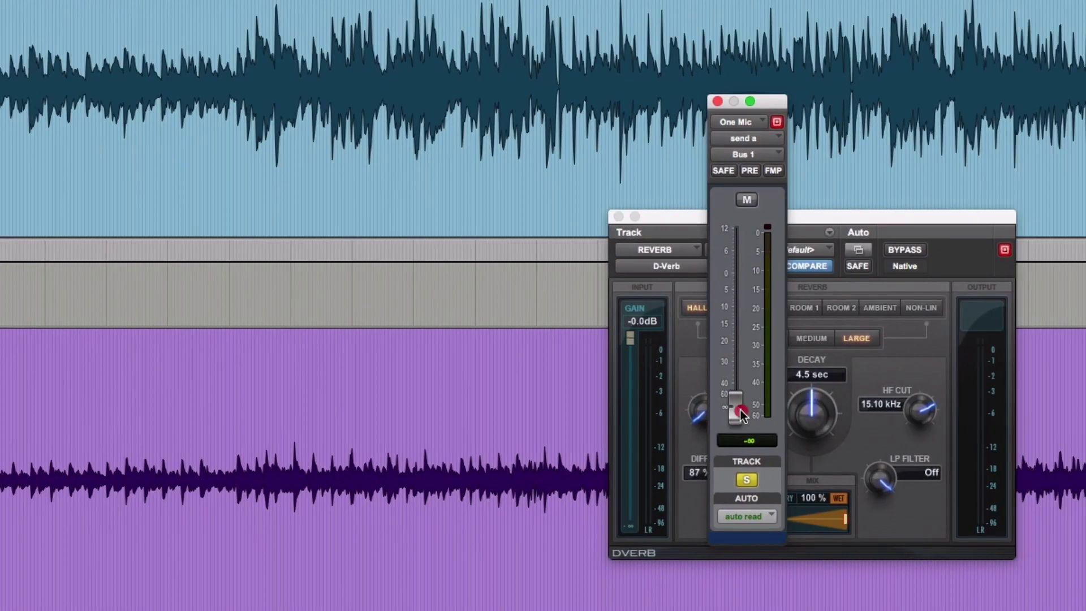
{"action": "left_click_drag", "start_coordinate": [741, 414], "coordinate": [740, 340]}
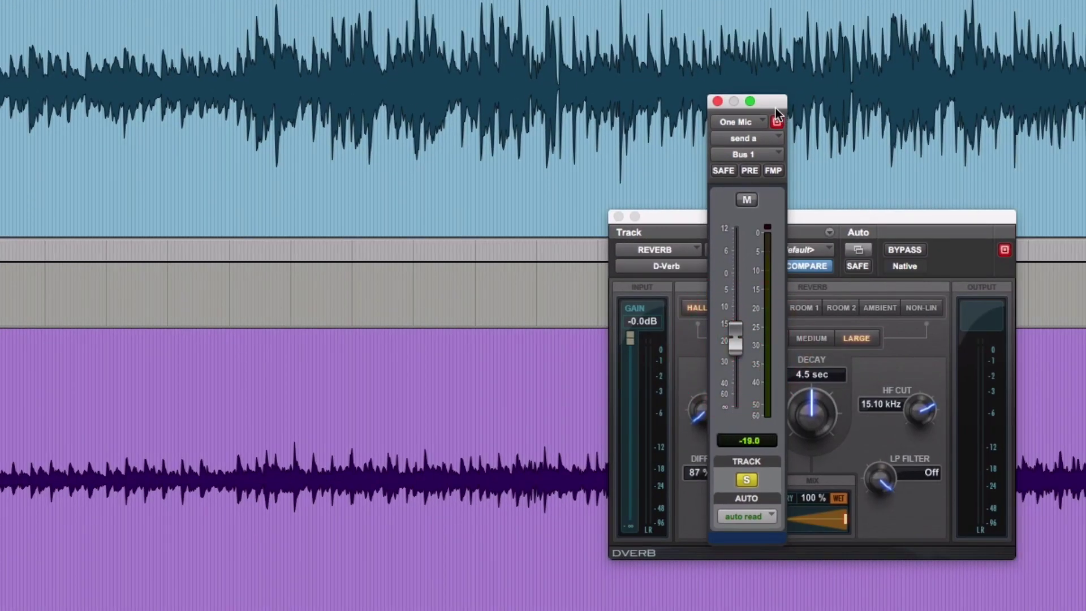
{"action": "left_click_drag", "start_coordinate": [776, 106], "coordinate": [574, 114]}
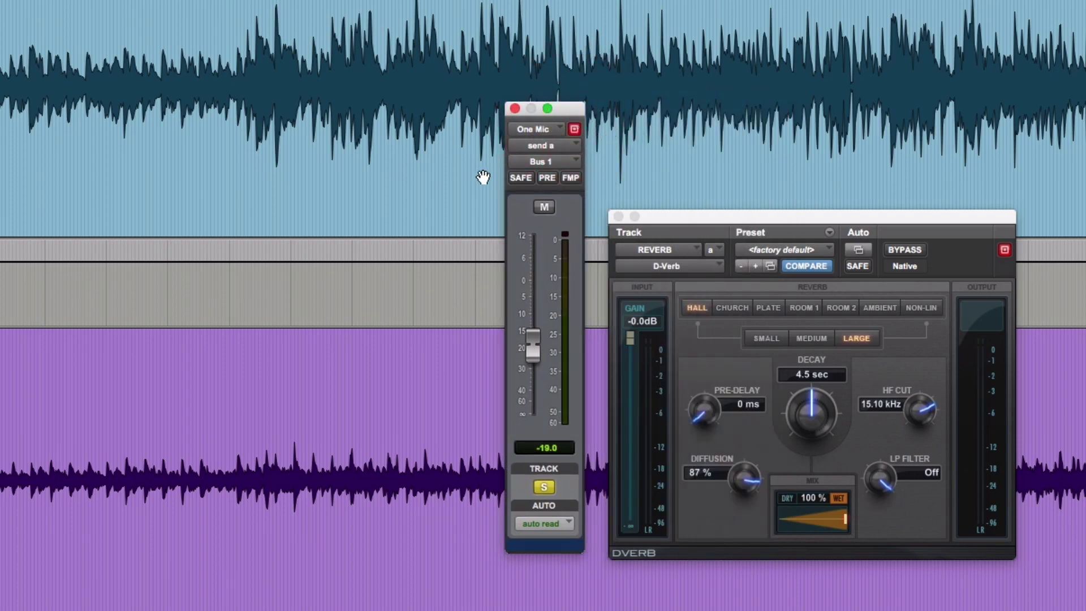
{"action": "left_click", "coordinate": [575, 130]}
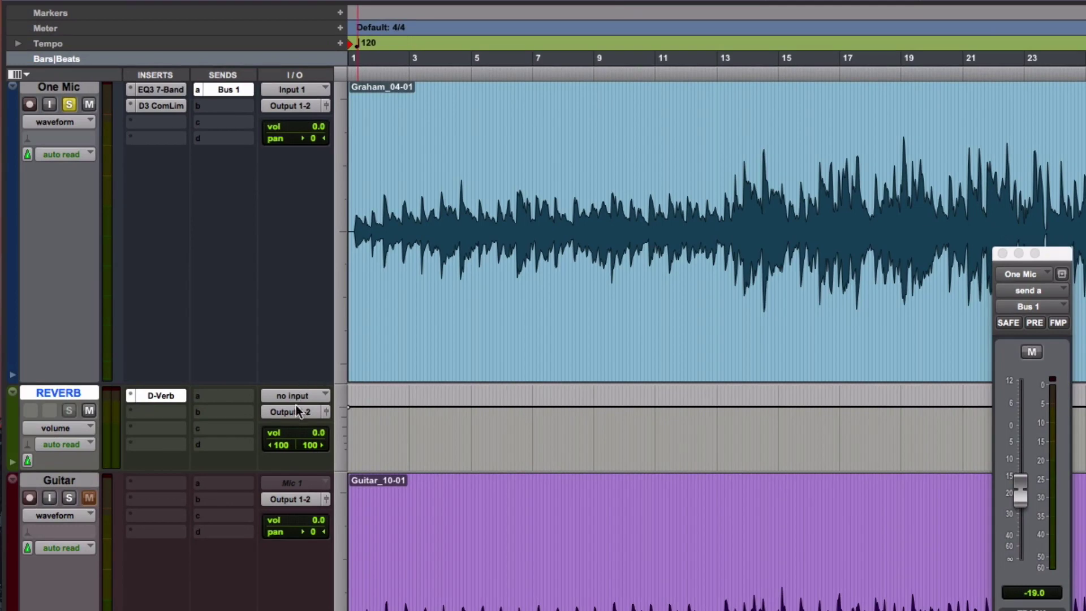
Step: Set the REVERB track's input to the stereo Bus 1-2
{"action": "left_click", "coordinate": [294, 396]}
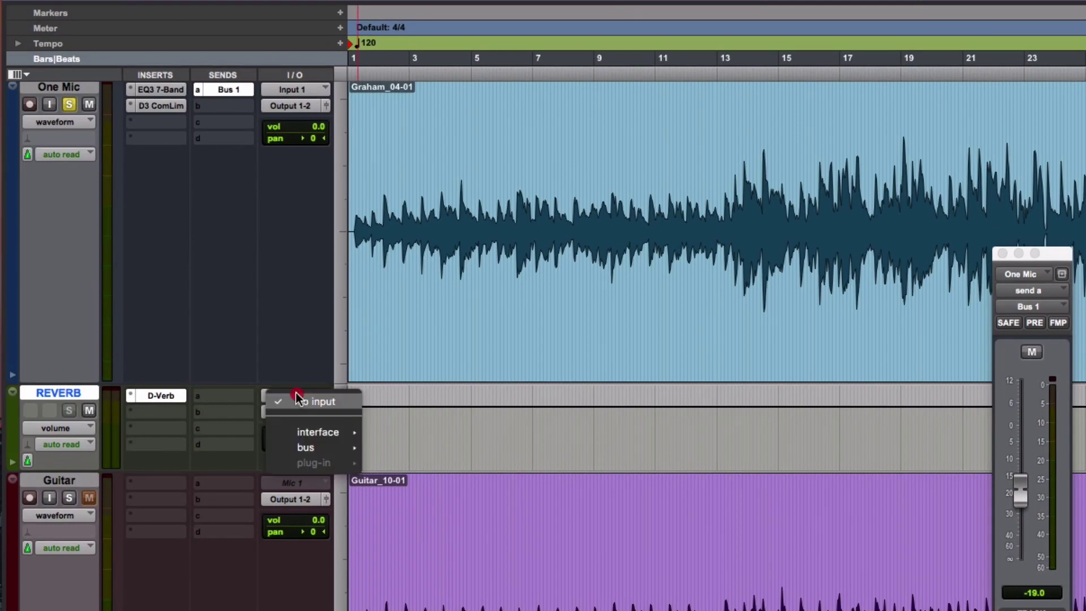
{"action": "left_click", "coordinate": [327, 448]}
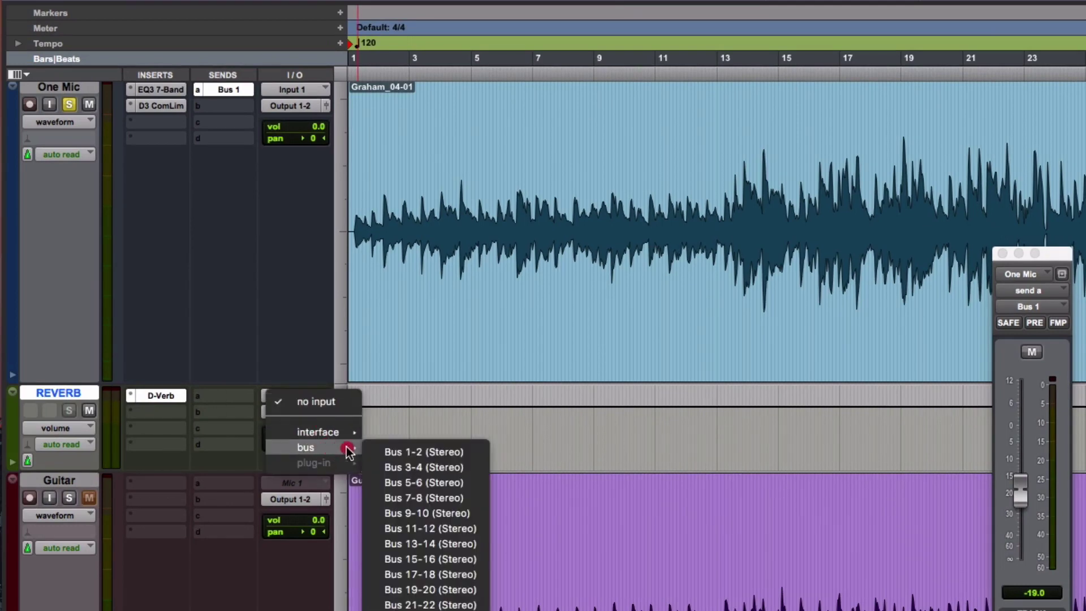
{"action": "left_click", "coordinate": [387, 452]}
Step: Reassign the One Mic track's Bus 1 send to the stereo Bus 1-2
{"action": "left_click", "coordinate": [198, 93]}
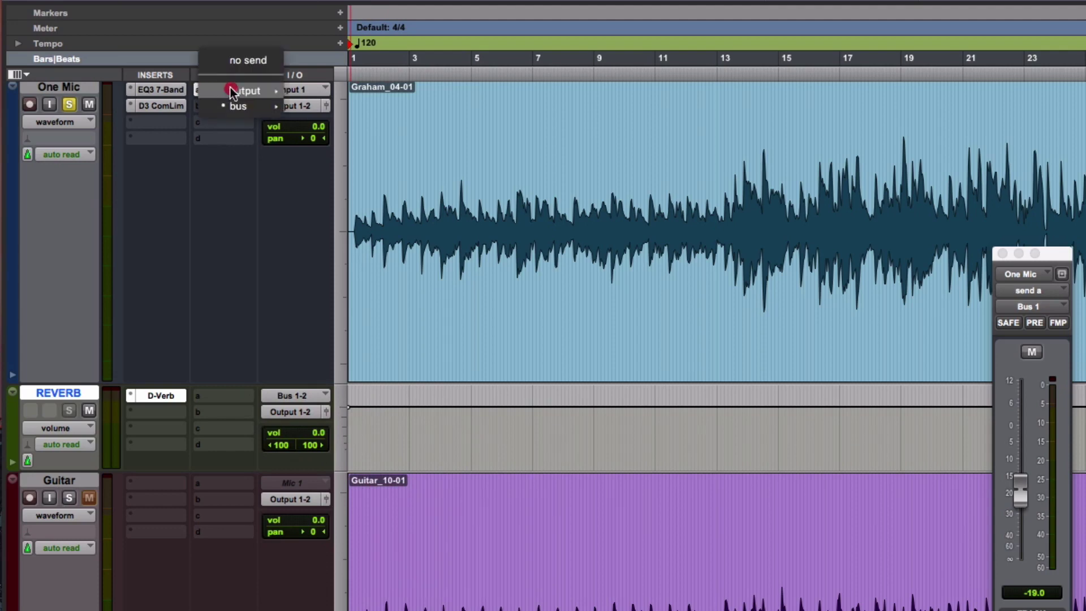
{"action": "mouse_move", "coordinate": [243, 106]}
{"action": "left_click", "coordinate": [318, 113]}
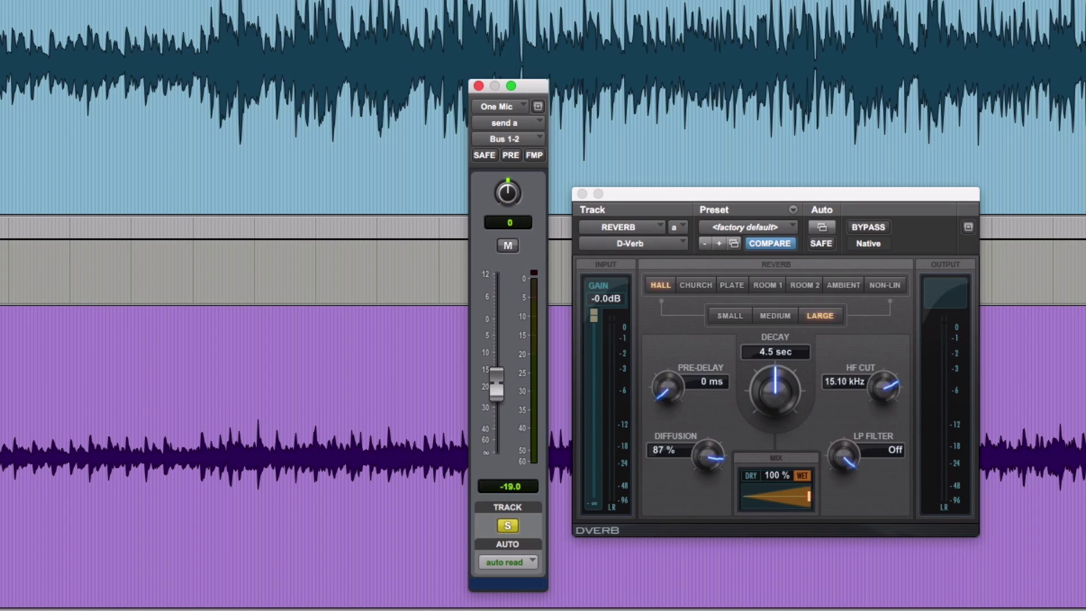
Step: Play the soloed One Mic track from the start of its louder section to hear the reverb send
{"action": "left_click", "coordinate": [135, 166]}
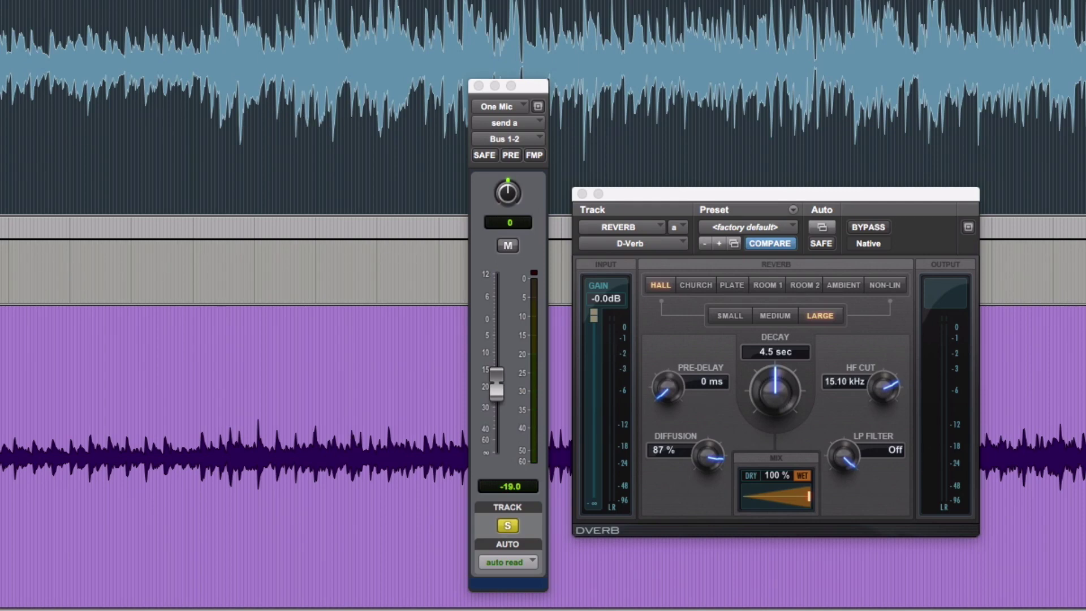
{"action": "key", "text": "shift+s"}
{"action": "left_click", "coordinate": [211, 34]}
{"action": "key", "text": "space"}
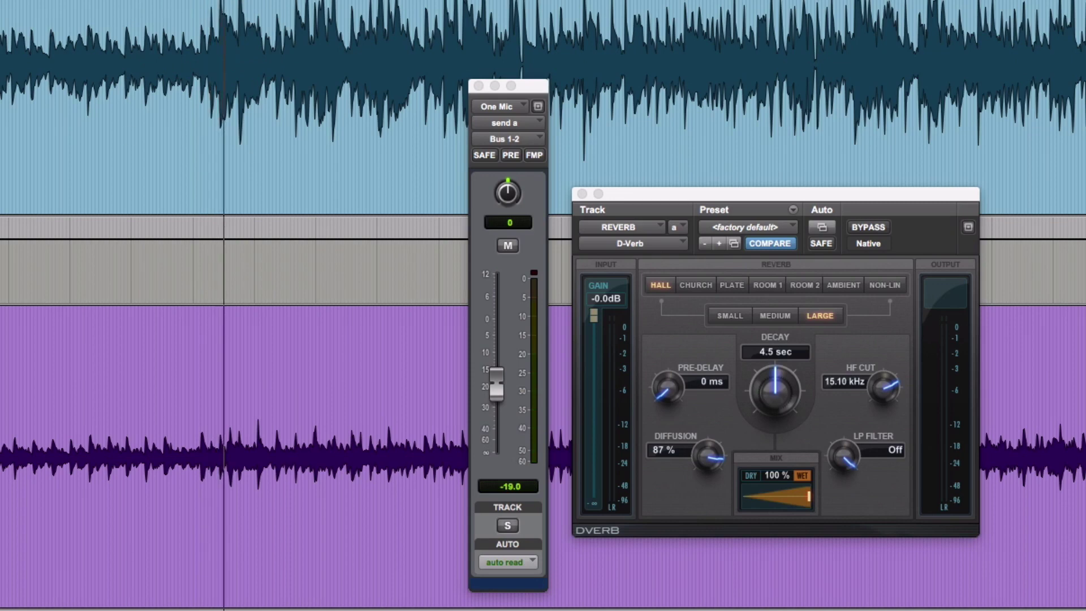
{"action": "key", "text": "space"}
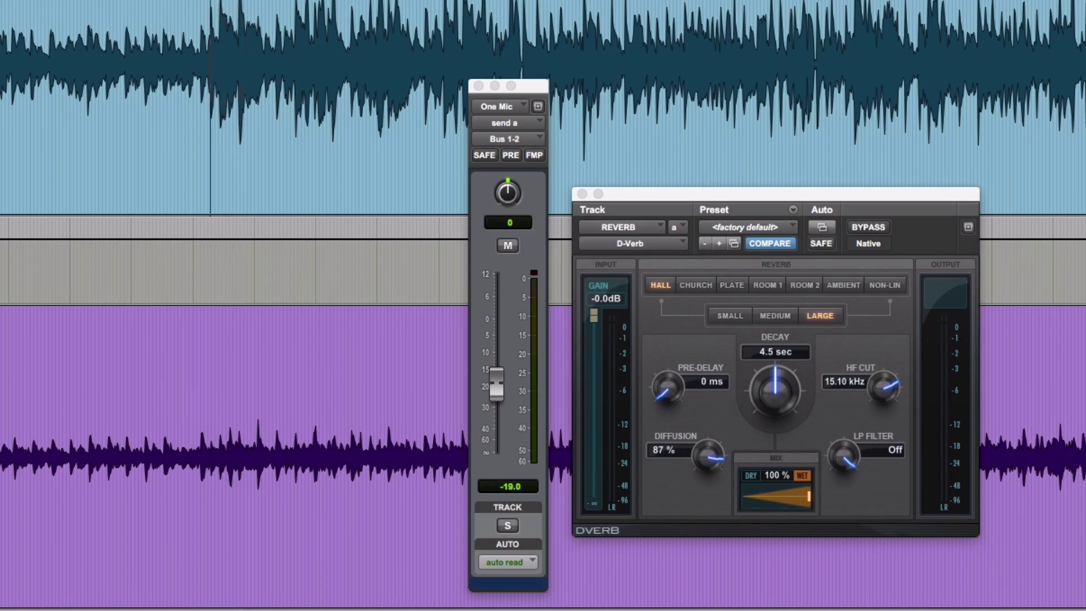
{"action": "key", "text": "shift+s"}
{"action": "key", "text": "space"}
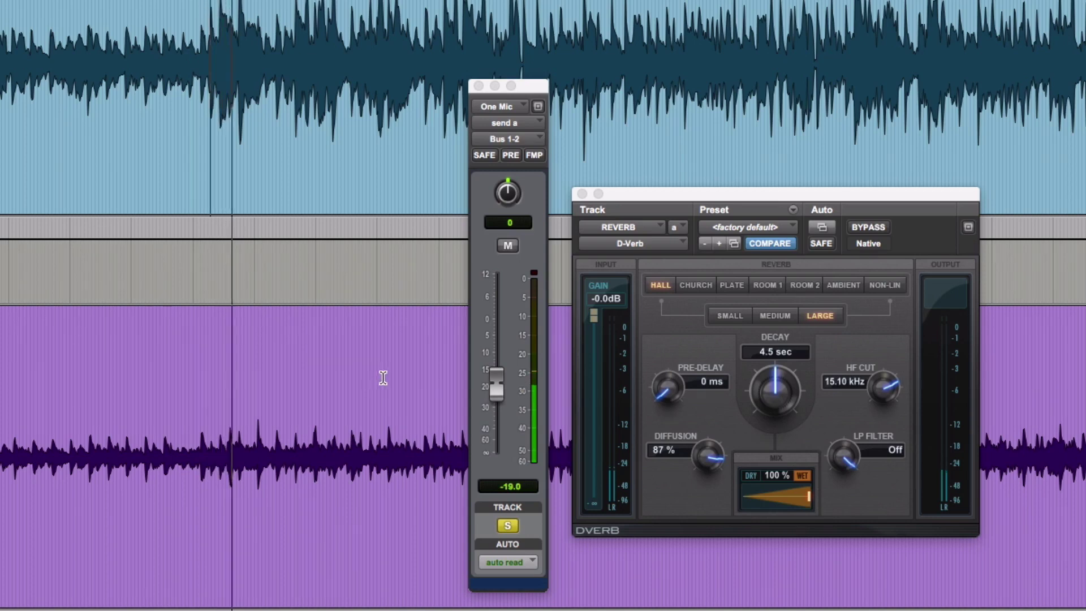
Step: Raise the One Mic send to -5.2 dB and try Room 1 before switching the D-Verb algorithm to Room 2
{"action": "left_click_drag", "start_coordinate": [487, 382], "coordinate": [494, 352]}
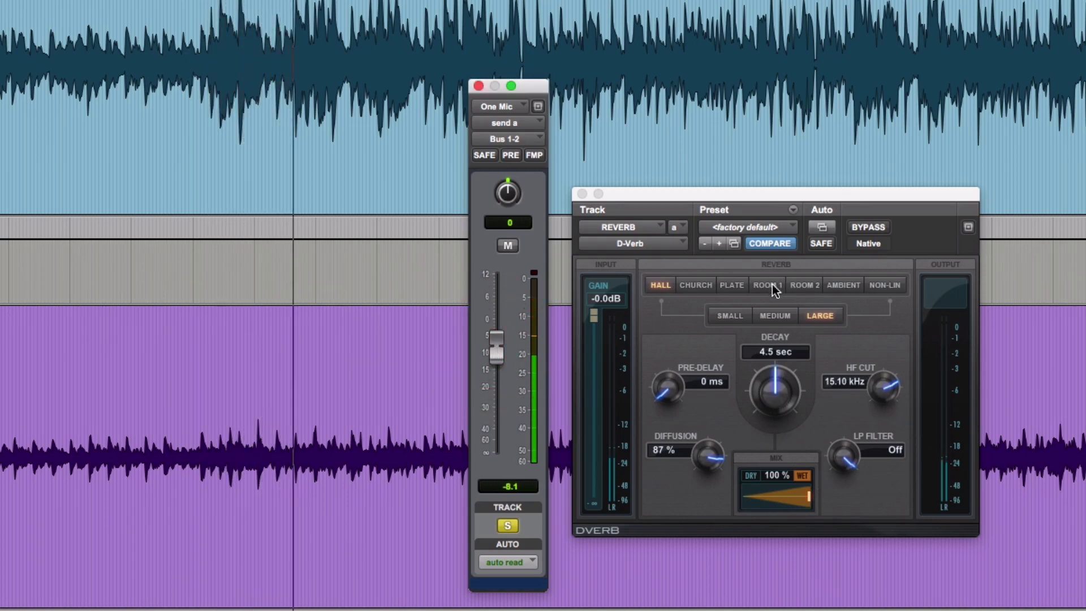
{"action": "left_click", "coordinate": [792, 286]}
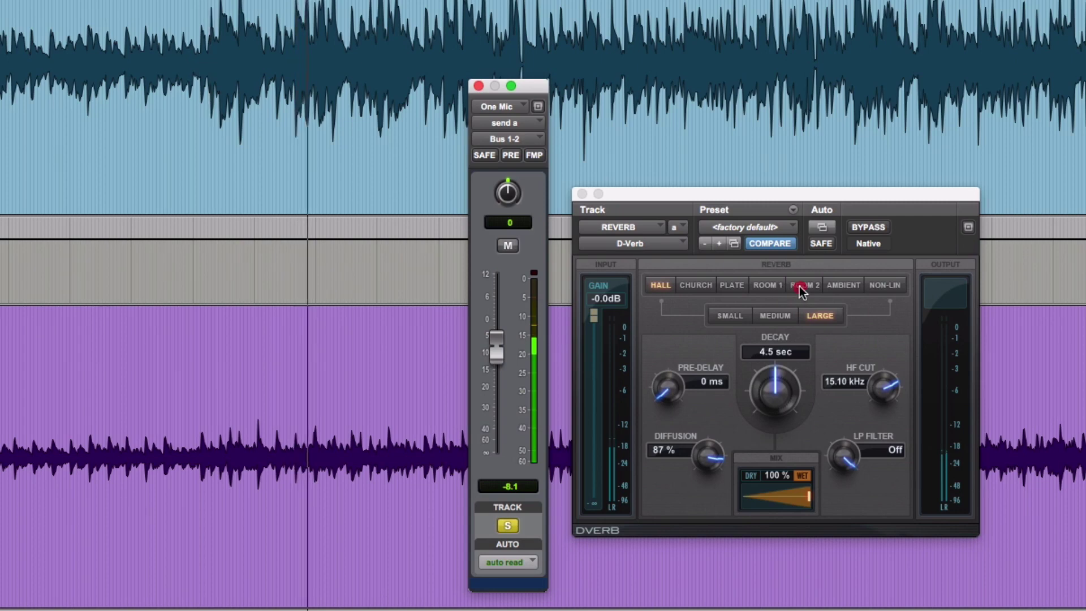
{"action": "left_click", "coordinate": [765, 286]}
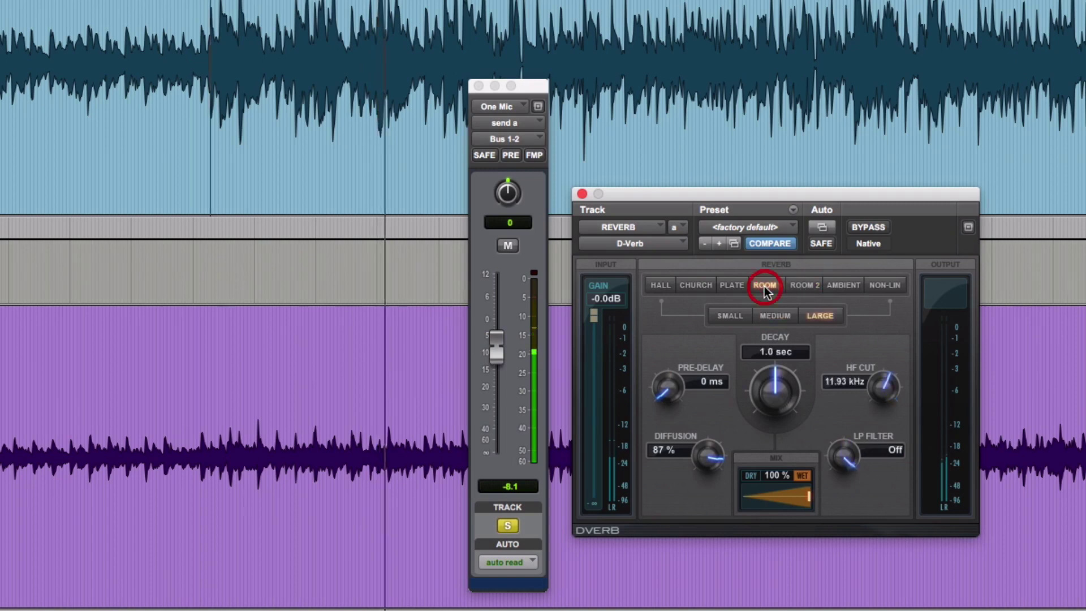
{"action": "left_click_drag", "start_coordinate": [496, 344], "coordinate": [496, 339]}
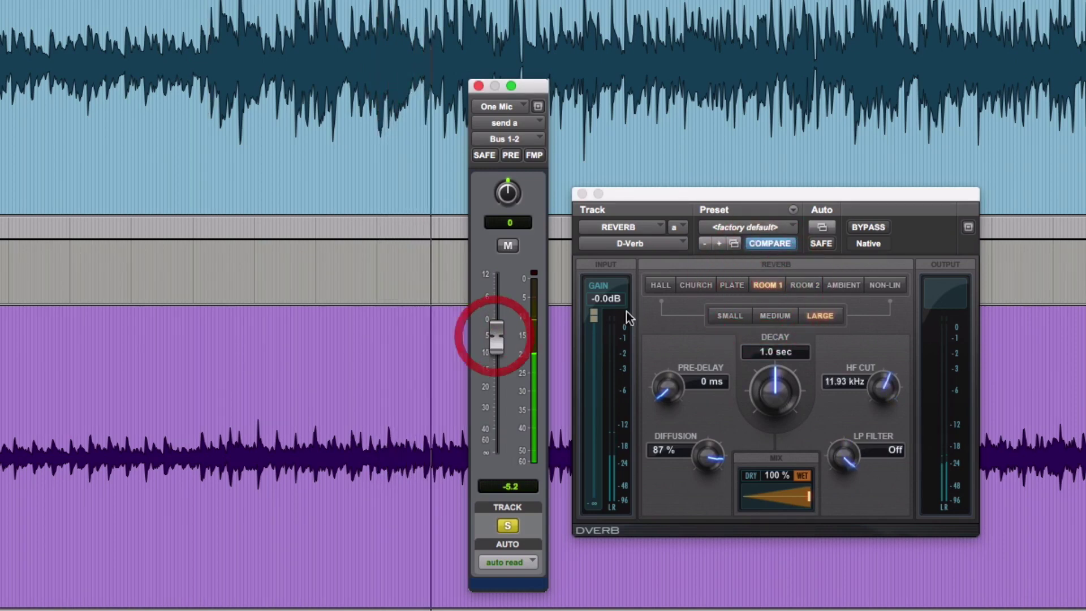
{"action": "left_click", "coordinate": [804, 288]}
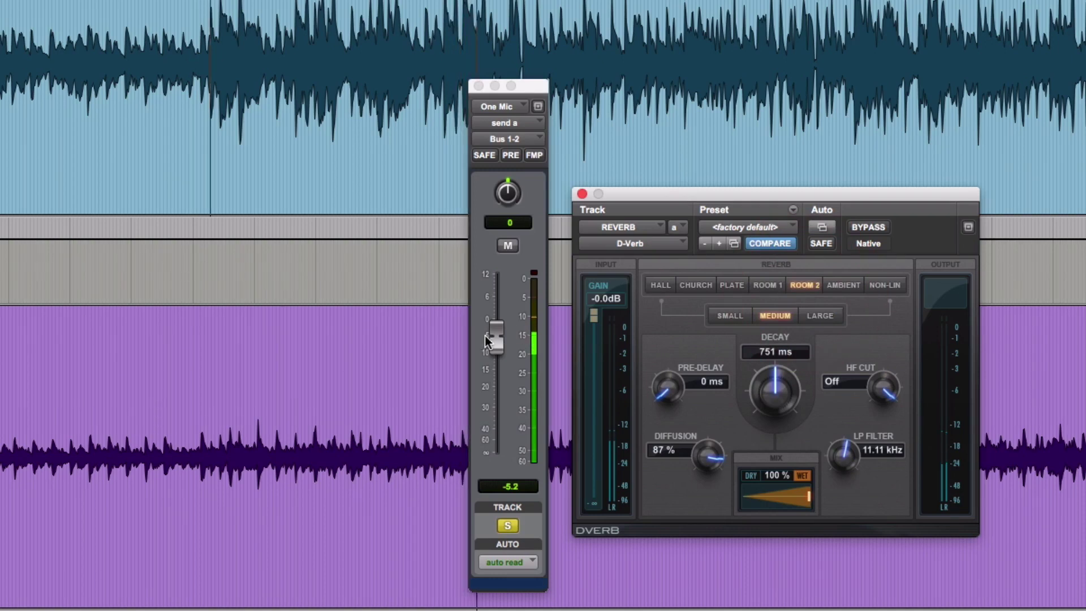
{"action": "key", "text": "space"}
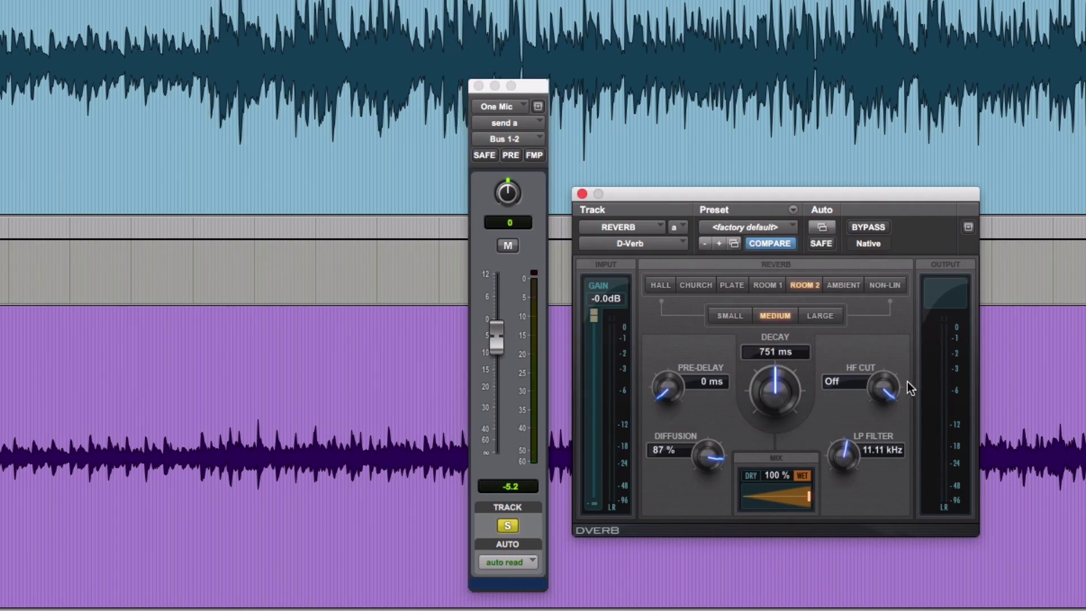
Step: Set the D-Verb's HF Cut to 6.59 kHz and its LP Filter to 14.28 kHz during playback
{"action": "left_click", "coordinate": [884, 396]}
{"action": "left_click_drag", "start_coordinate": [884, 396], "coordinate": [879, 520]}
{"action": "key", "text": "space"}
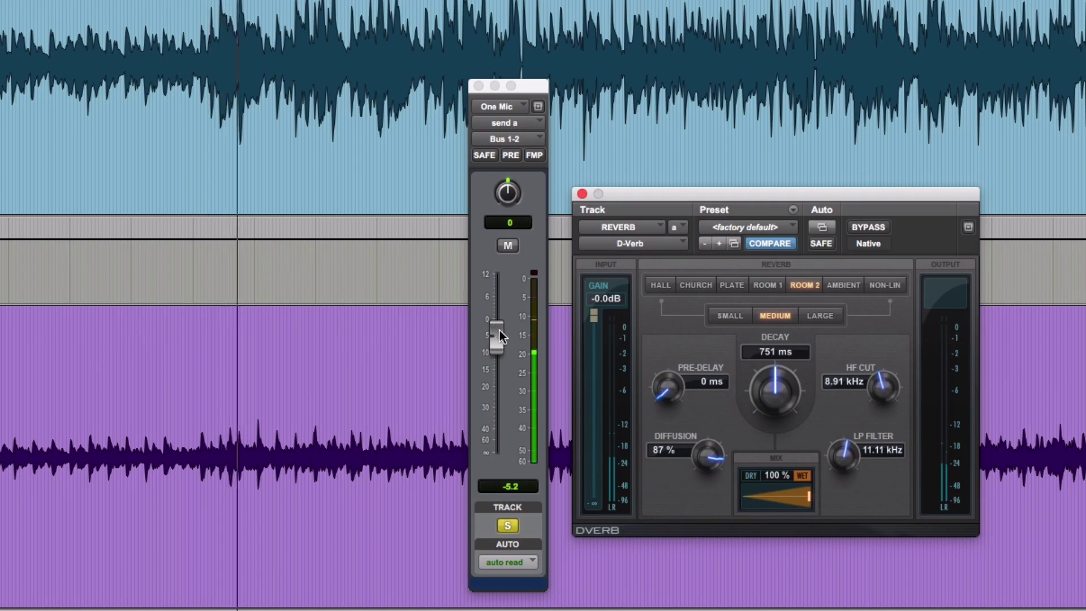
{"action": "left_click_drag", "start_coordinate": [883, 388], "coordinate": [884, 415]}
{"action": "mouse_move", "coordinate": [842, 459]}
{"action": "left_mouse_down"}
{"action": "mouse_move", "coordinate": [844, 440]}
{"action": "mouse_move", "coordinate": [849, 453]}
{"action": "left_mouse_up"}
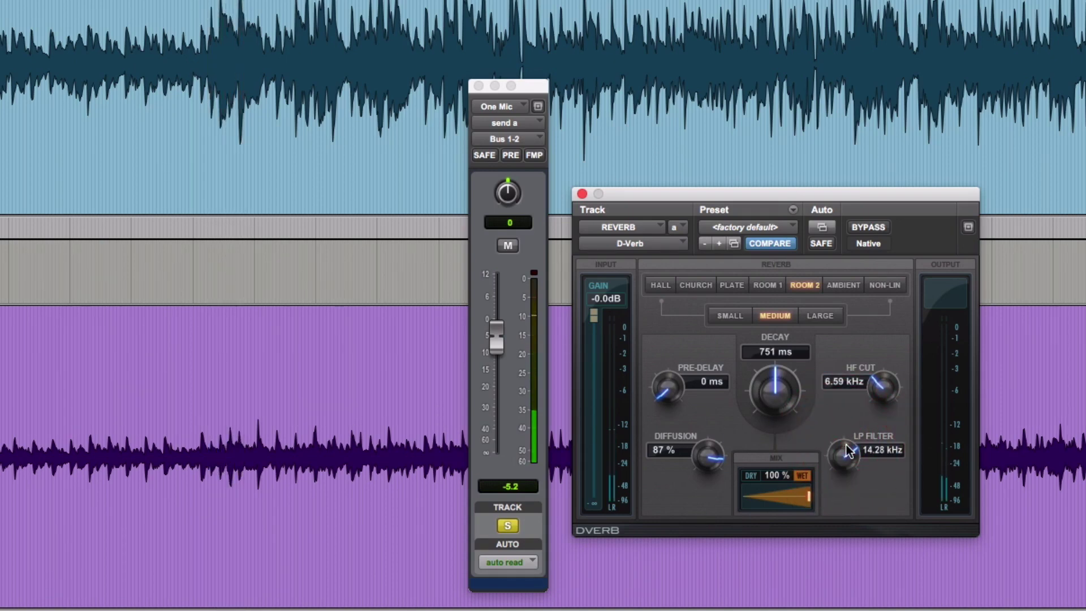
Step: Lower the One Mic send to -14.0 dB while listening to the louder section and the opening of the song
{"action": "mouse_move", "coordinate": [495, 335]}
{"action": "left_mouse_down"}
{"action": "mouse_move", "coordinate": [499, 391]}
{"action": "mouse_move", "coordinate": [496, 371]}
{"action": "left_mouse_up"}
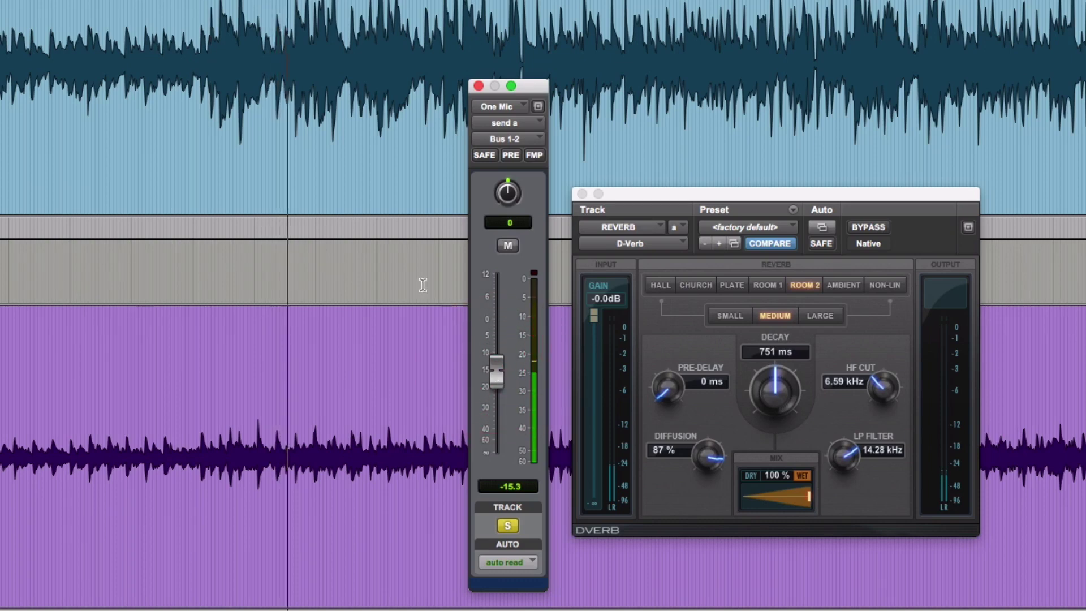
{"action": "left_click", "coordinate": [500, 374]}
{"action": "left_click_drag", "start_coordinate": [500, 375], "coordinate": [500, 372]}
{"action": "key", "text": "space"}
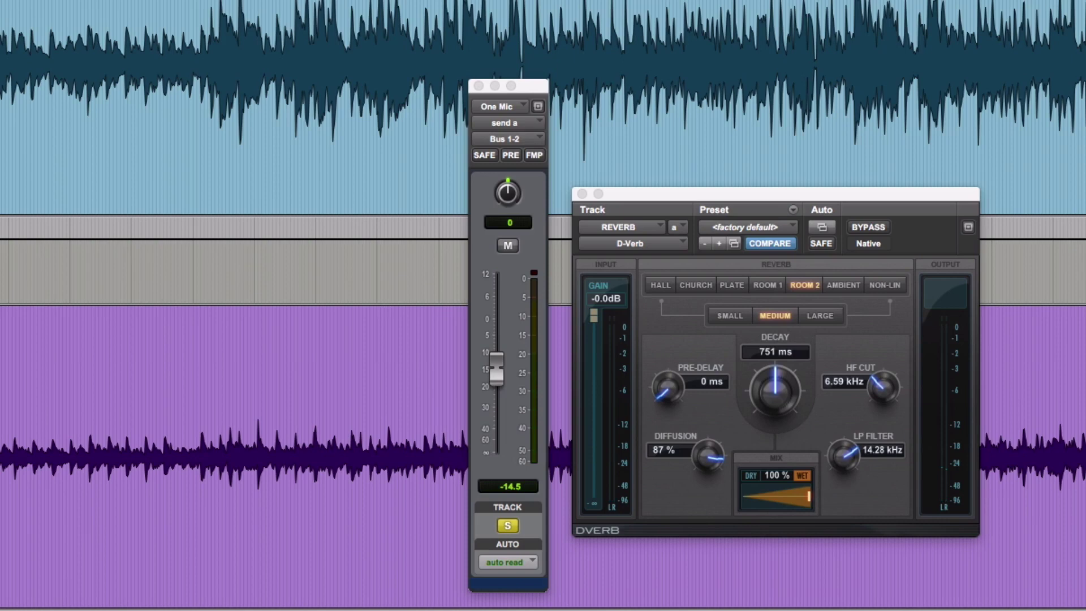
{"action": "left_click", "coordinate": [1, 113]}
{"action": "key", "text": "space"}
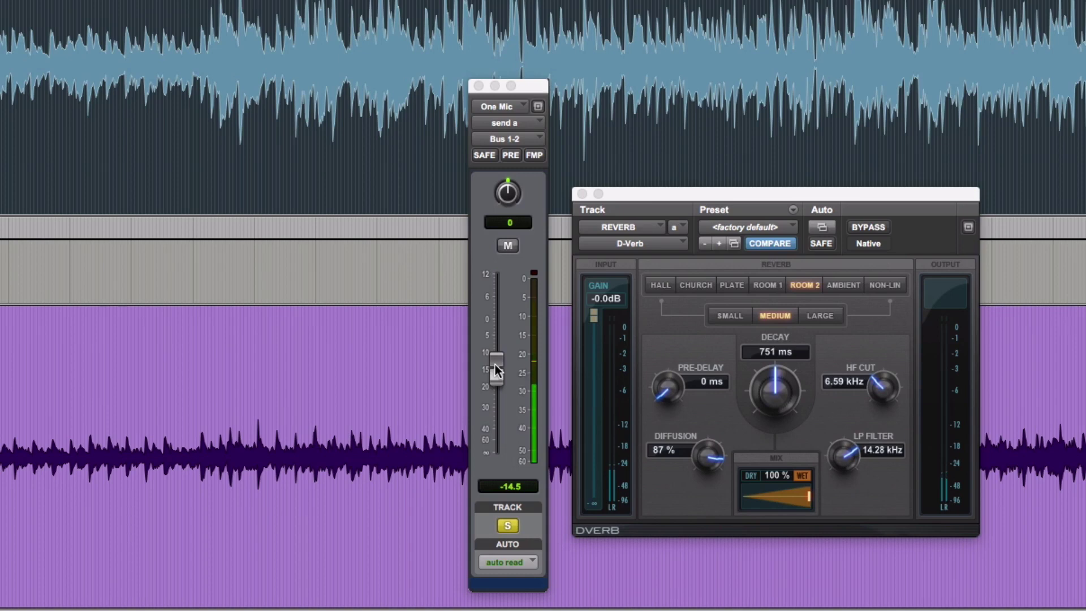
{"action": "left_click_drag", "start_coordinate": [494, 364], "coordinate": [494, 362]}
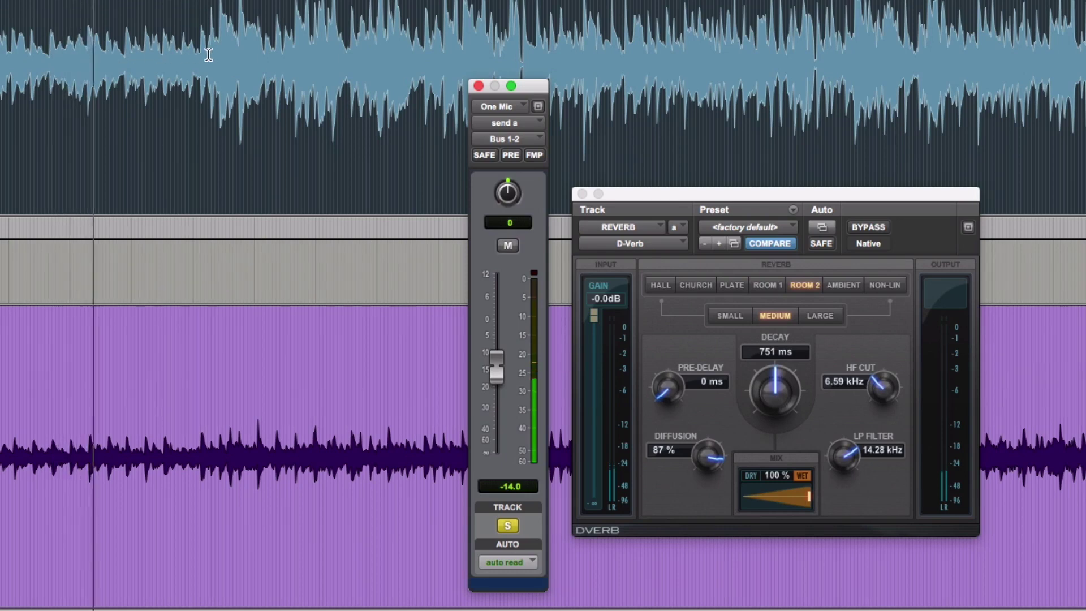
{"action": "key", "text": "space"}
Step: Play the song from about bar 13 with the Mix window in view
{"action": "key", "text": "super+w"}
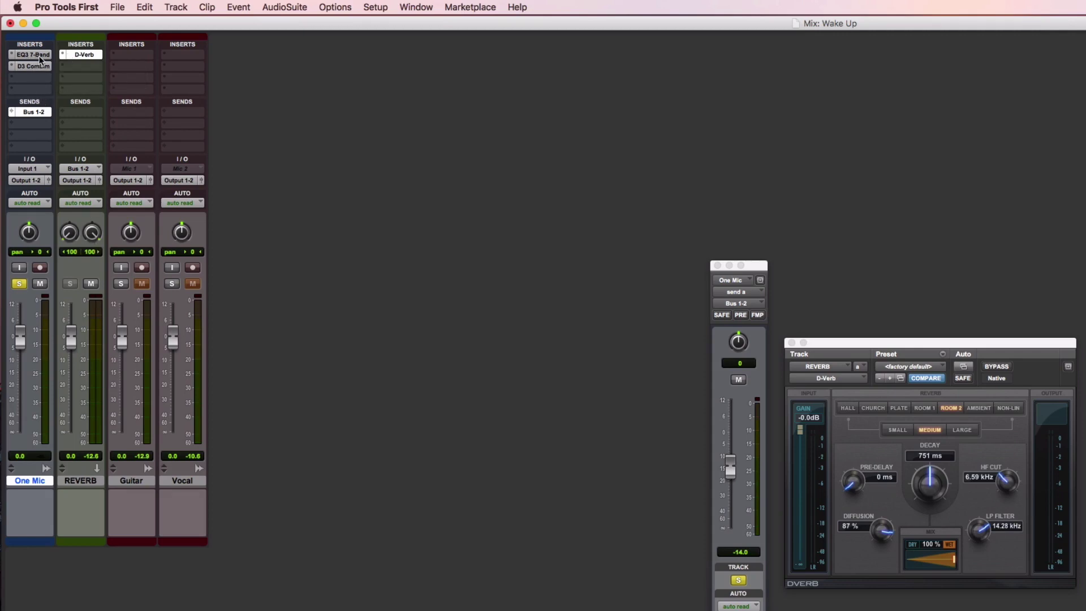
{"action": "key", "text": "super+equal"}
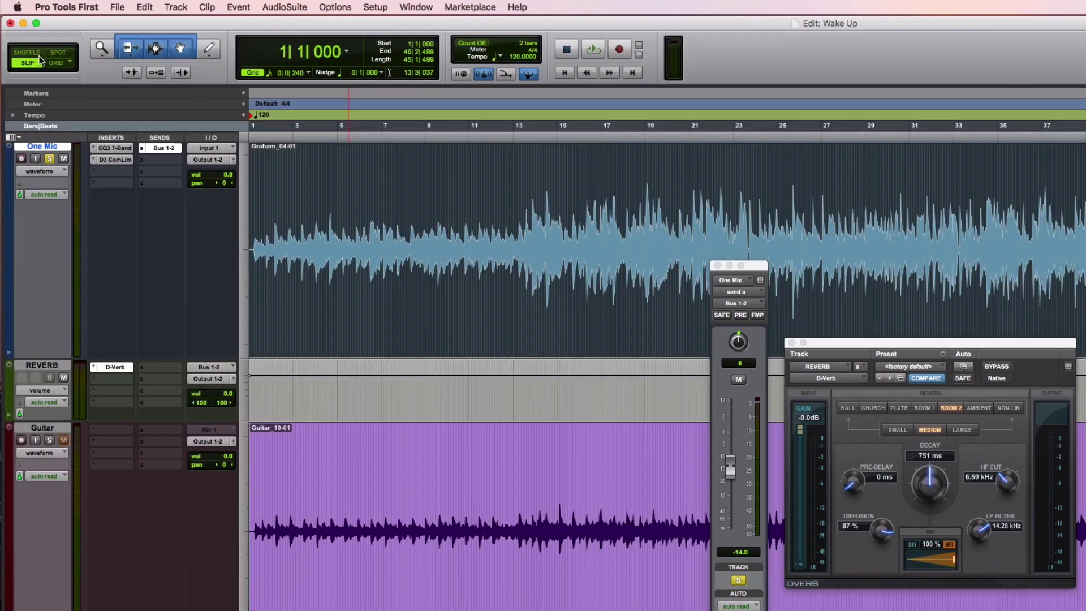
{"action": "left_click", "coordinate": [513, 230]}
{"action": "key", "text": "super+equal"}
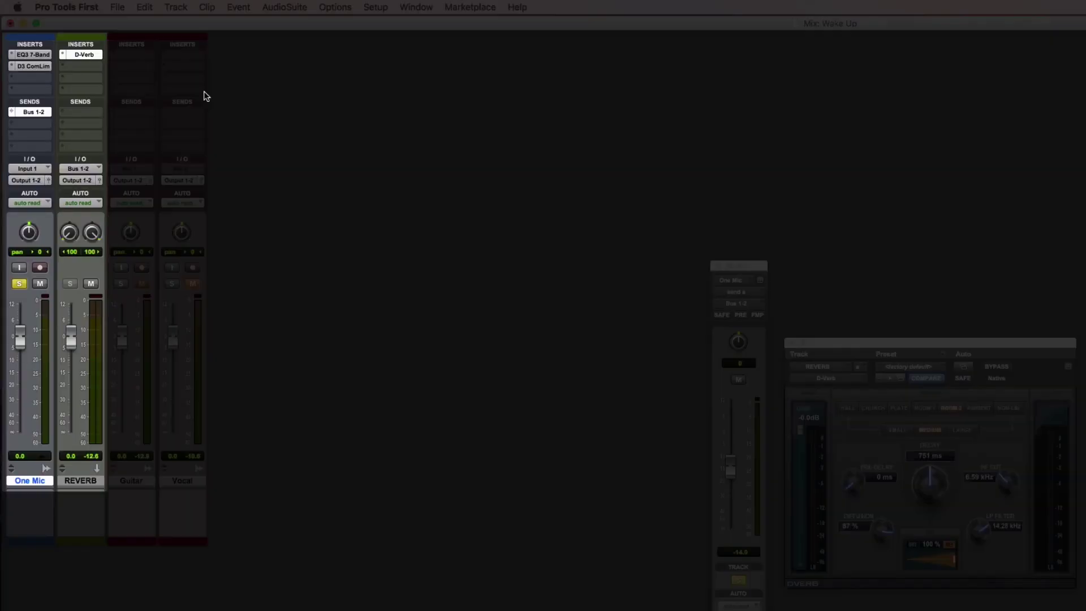
{"action": "key", "text": "space"}
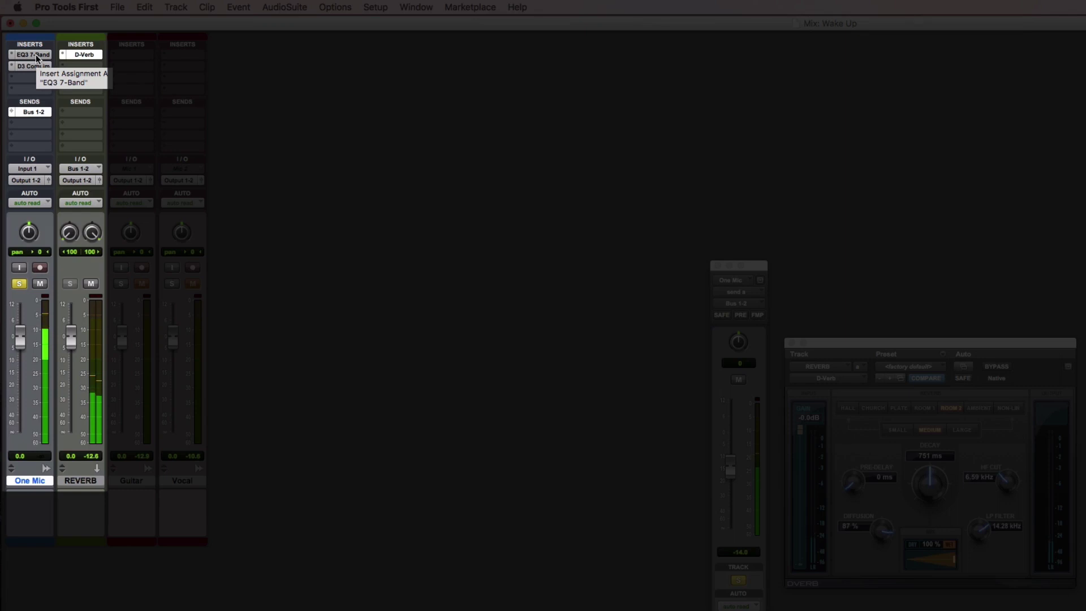
Step: Compare the dry and processed sound twice by bypassing One Mic's EQ and compressor and muting REVERB, restoring everything each time
{"action": "key", "text": "shift+a"}
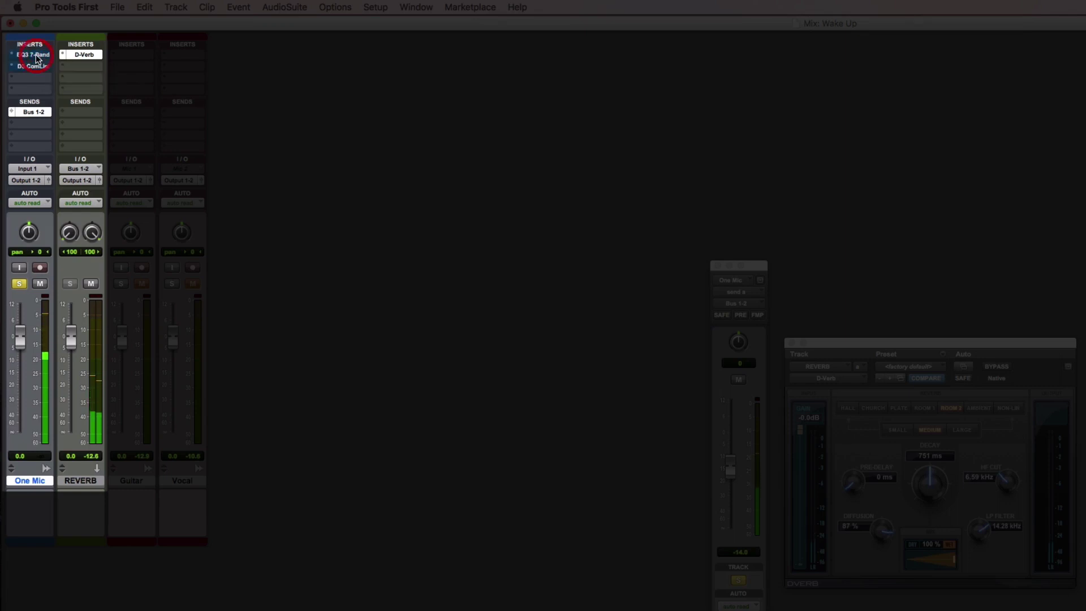
{"action": "left_click", "coordinate": [90, 284]}
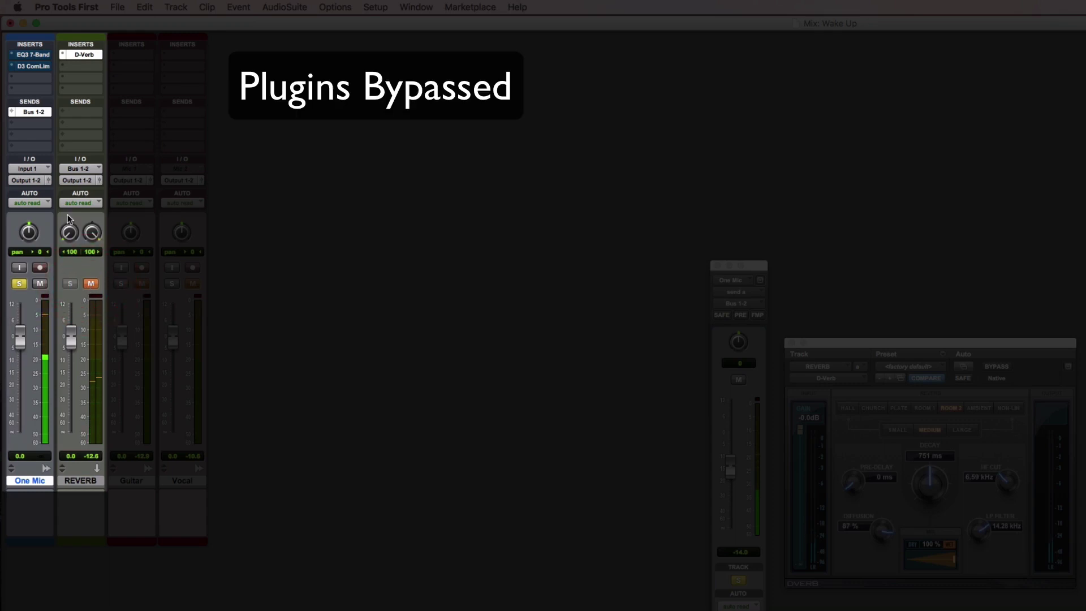
{"action": "left_click", "coordinate": [37, 56], "text": "super"}
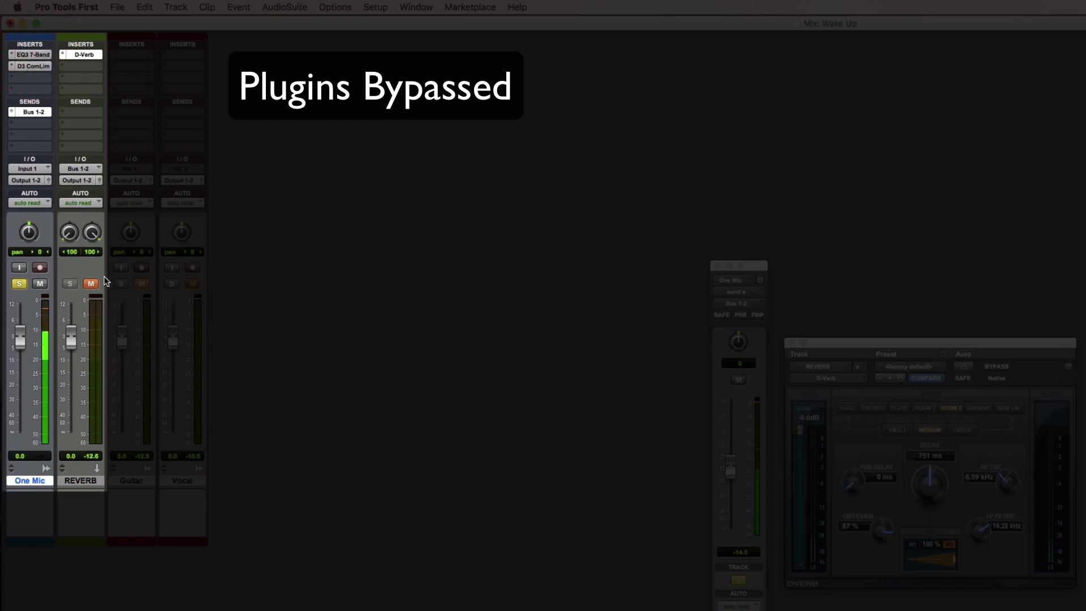
{"action": "left_click", "coordinate": [90, 284]}
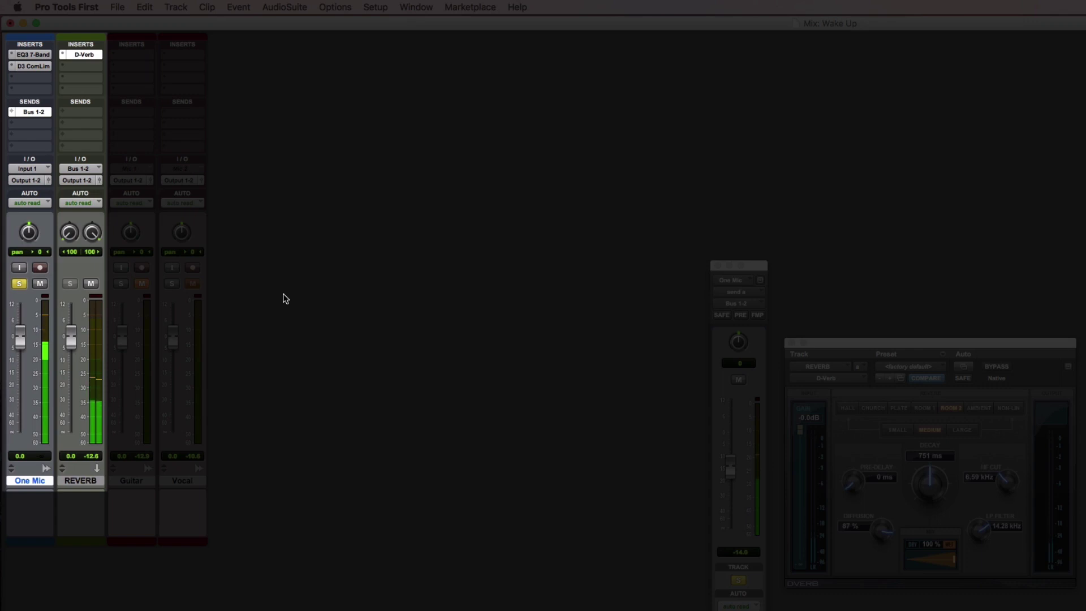
{"action": "left_click", "coordinate": [37, 57], "text": "super"}
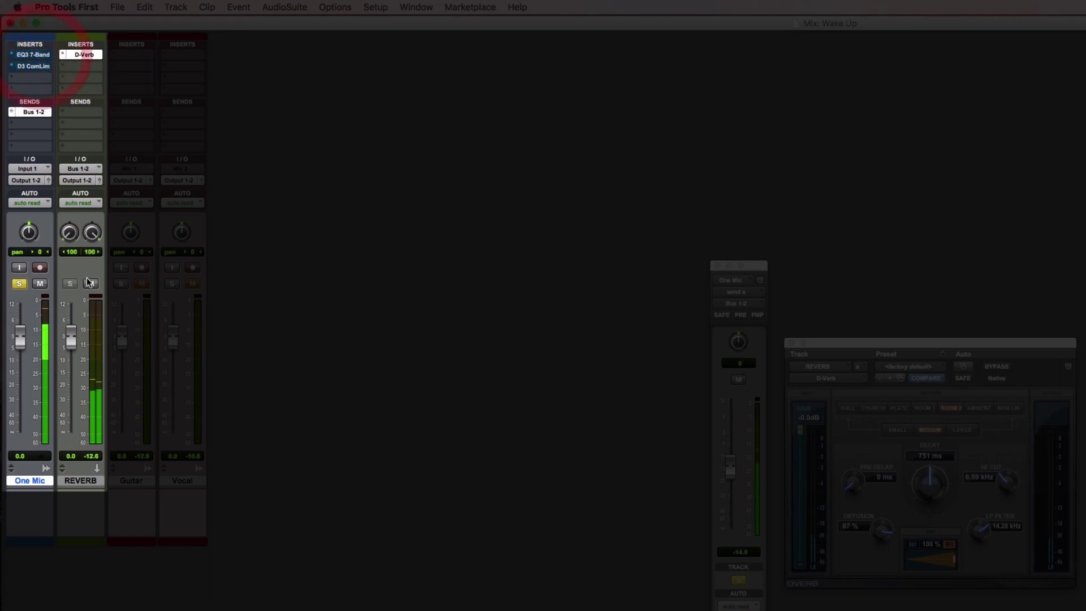
{"action": "left_click", "coordinate": [91, 284]}
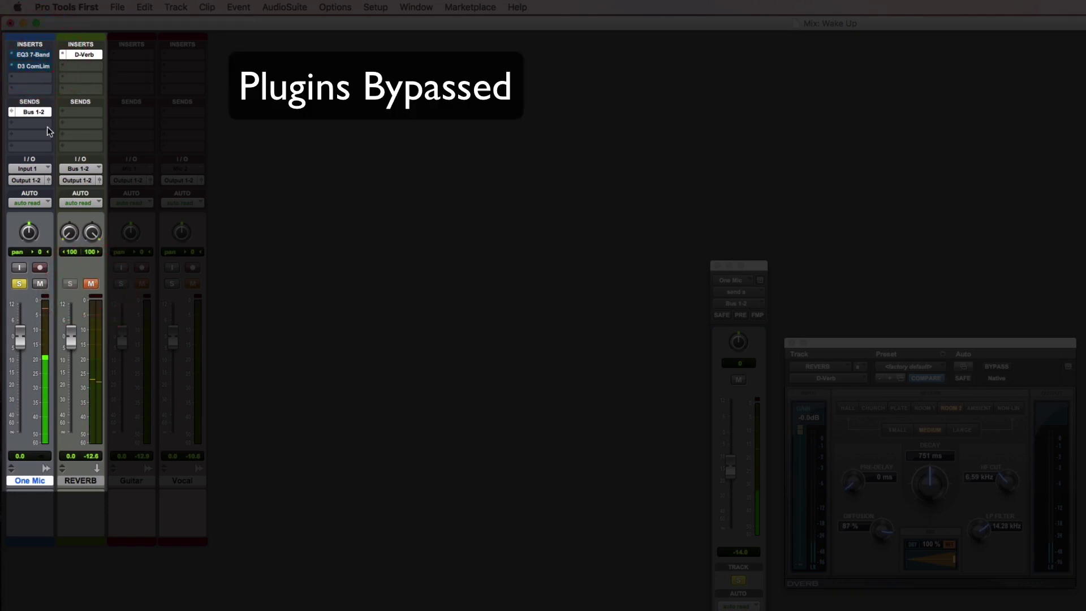
{"action": "left_click", "coordinate": [37, 56], "text": "super"}
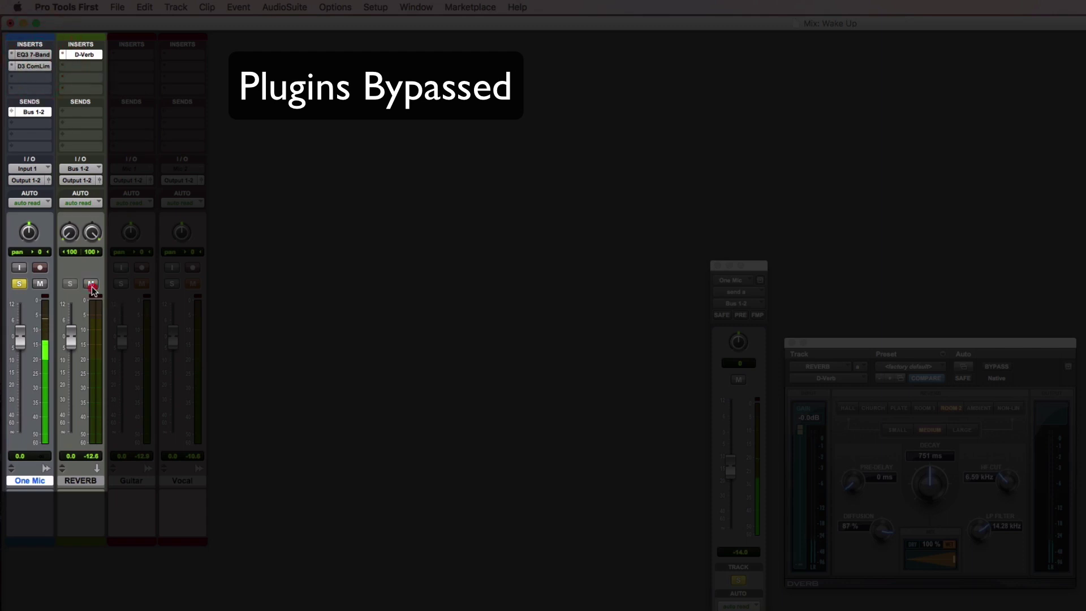
{"action": "left_click", "coordinate": [91, 284]}
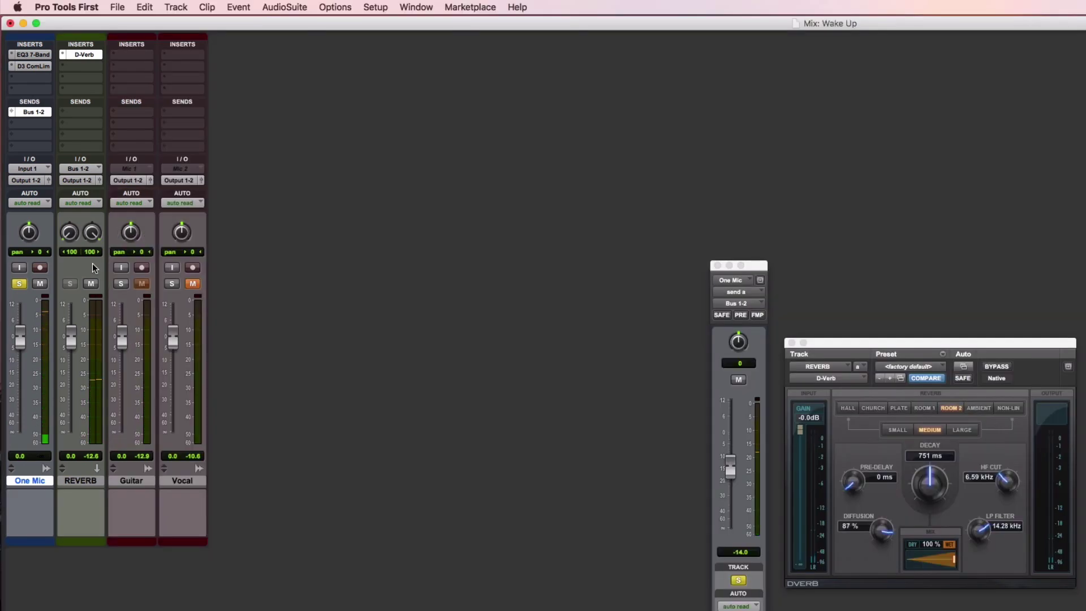
Step: In the Edit window, unsolo and mute One Mic, mute REVERB, and close the send fader and D-Verb windows
{"action": "key", "text": "super+equal"}
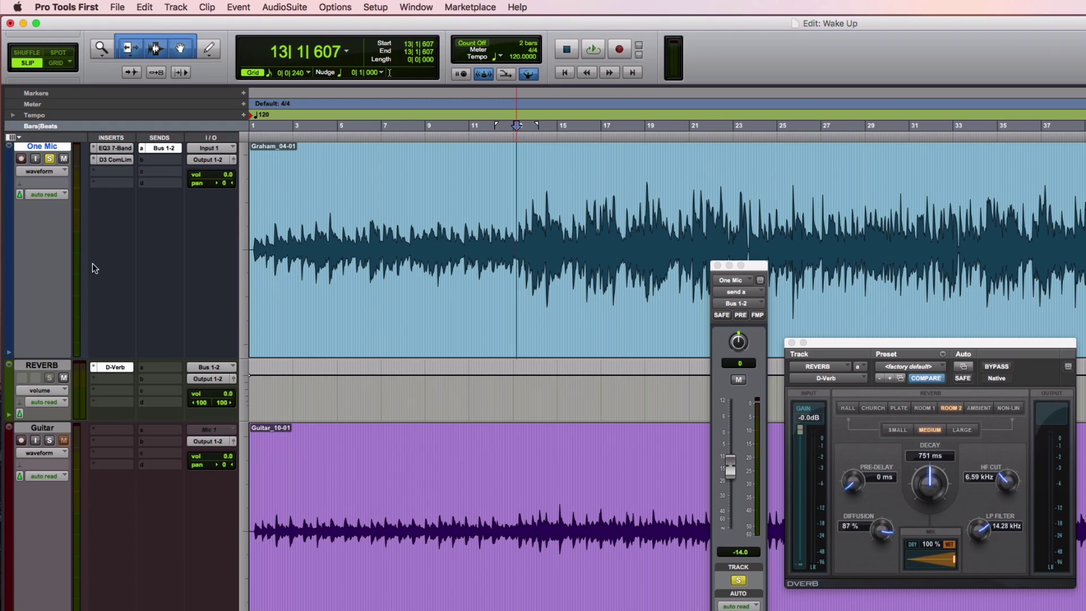
{"action": "left_click", "coordinate": [50, 159]}
{"action": "left_click", "coordinate": [64, 159]}
{"action": "left_click", "coordinate": [64, 378]}
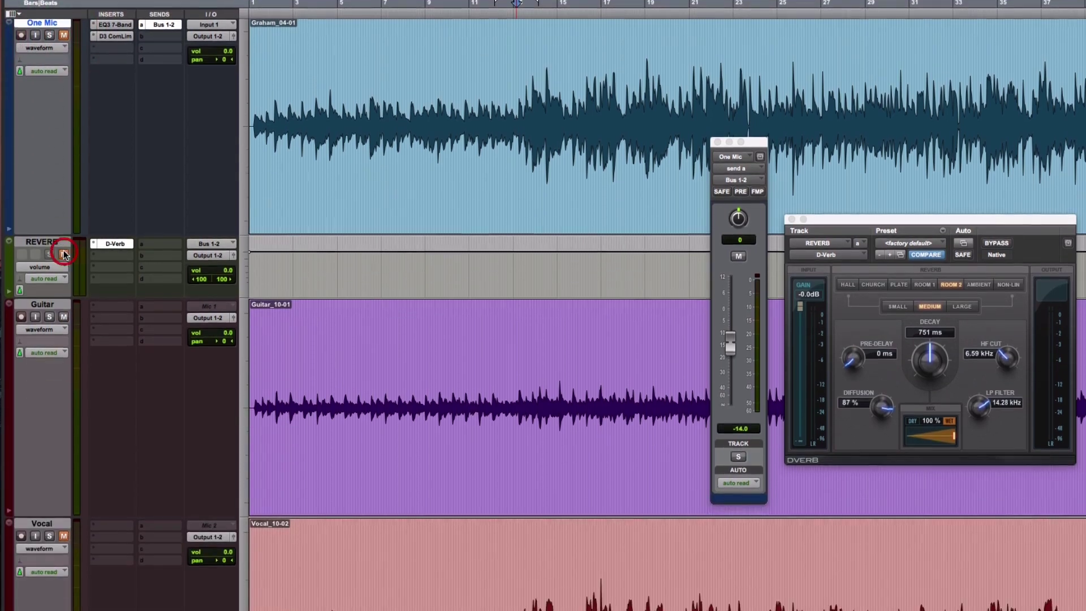
{"action": "left_click", "coordinate": [717, 3]}
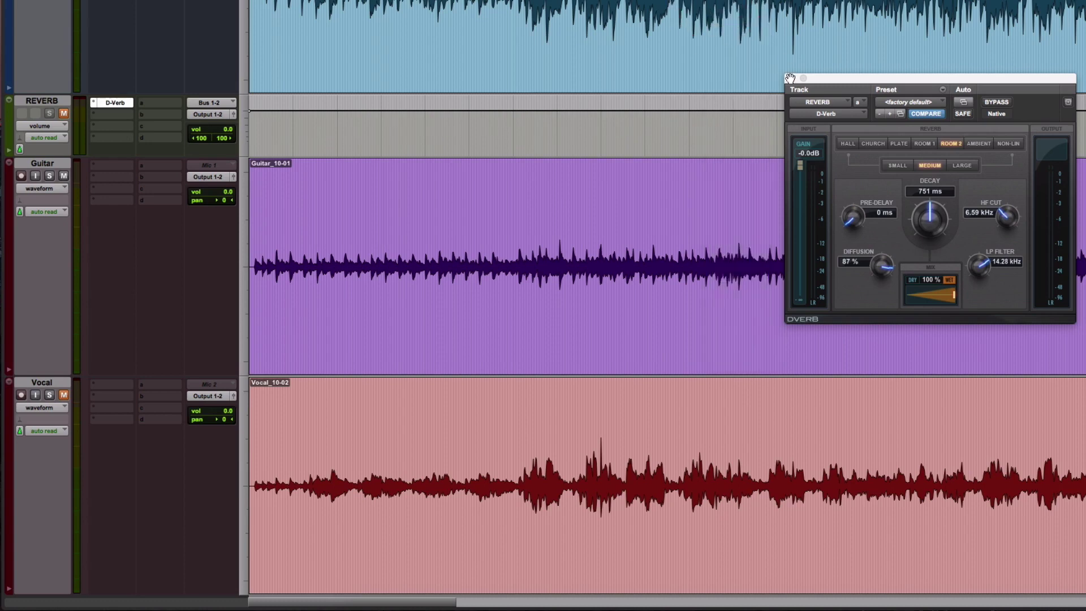
{"action": "left_click", "coordinate": [792, 79]}
Step: Solo the Guitar and Vocal tracks and select the Guitar_10-01 clip
{"action": "scroll", "coordinate": [811, 215], "scroll_direction": "down", "scroll_amount": 3}
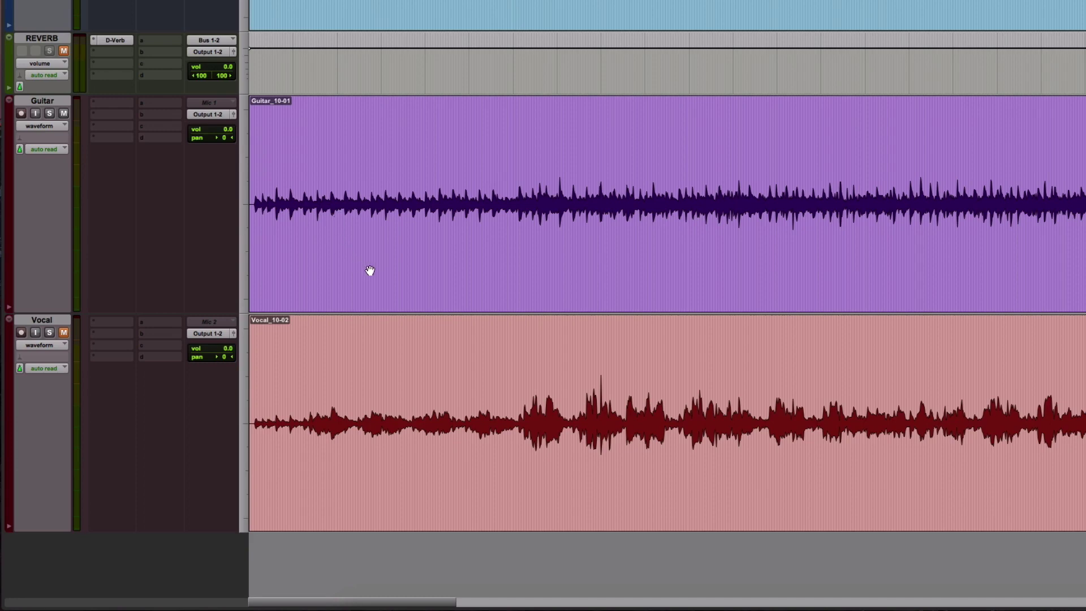
{"action": "left_click", "coordinate": [49, 113]}
{"action": "left_click", "coordinate": [504, 276]}
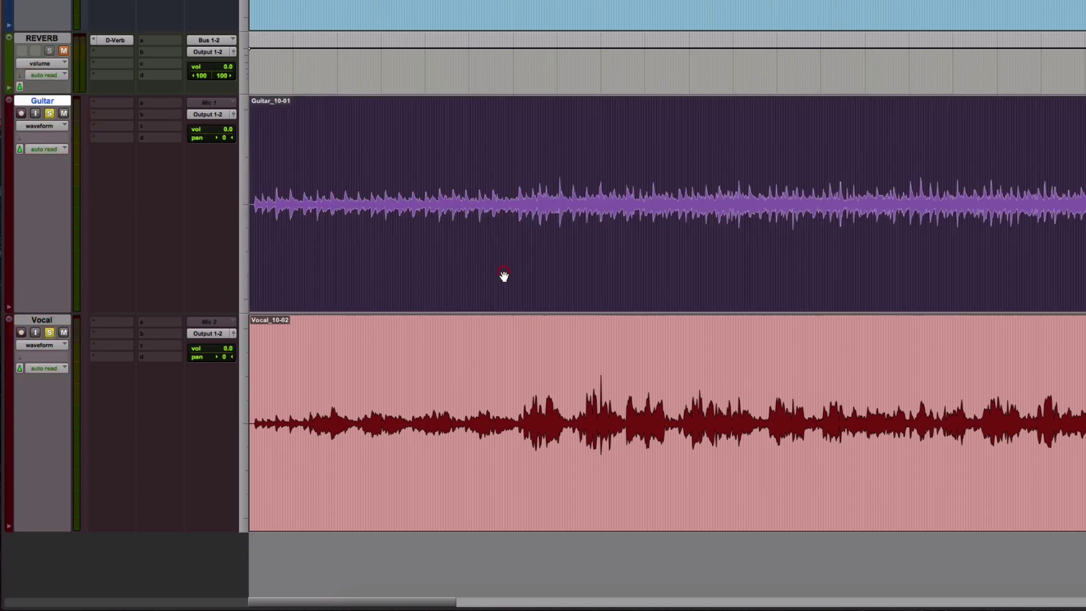
Step: Play the soloed Guitar and Vocal tracks together from the start with a closer view of their waveforms
{"action": "key", "text": "space"}
{"action": "key", "text": "super+bracketright"}
{"action": "key", "text": "super+bracketright"}
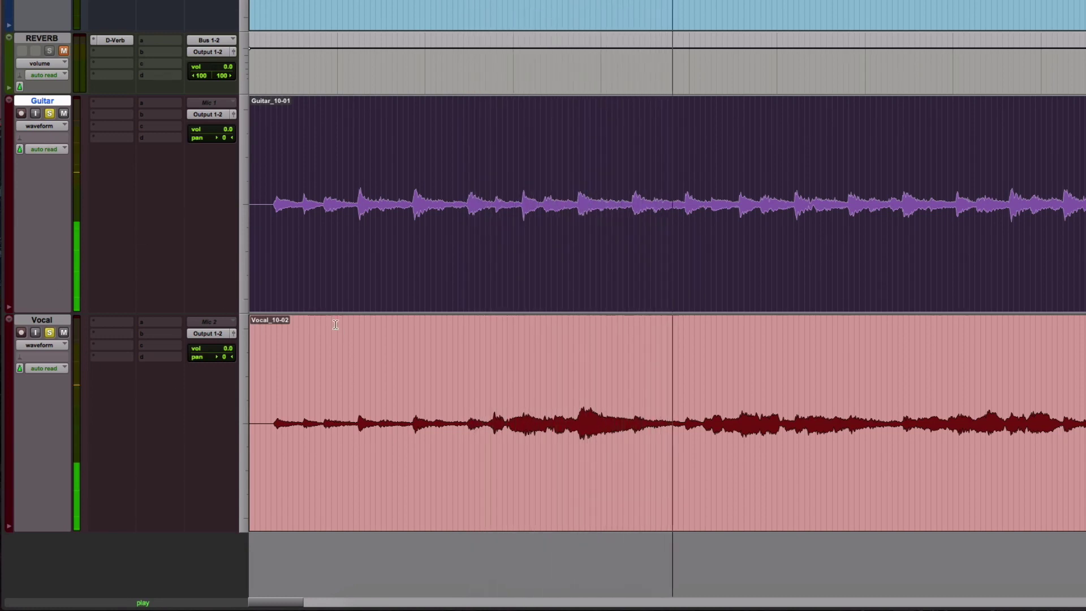
{"action": "key", "text": "space"}
Step: Unsolo Vocal and play the Guitar track alone from a point early in the Guitar_10-01 clip
{"action": "left_click", "coordinate": [50, 333]}
{"action": "left_click", "coordinate": [512, 179]}
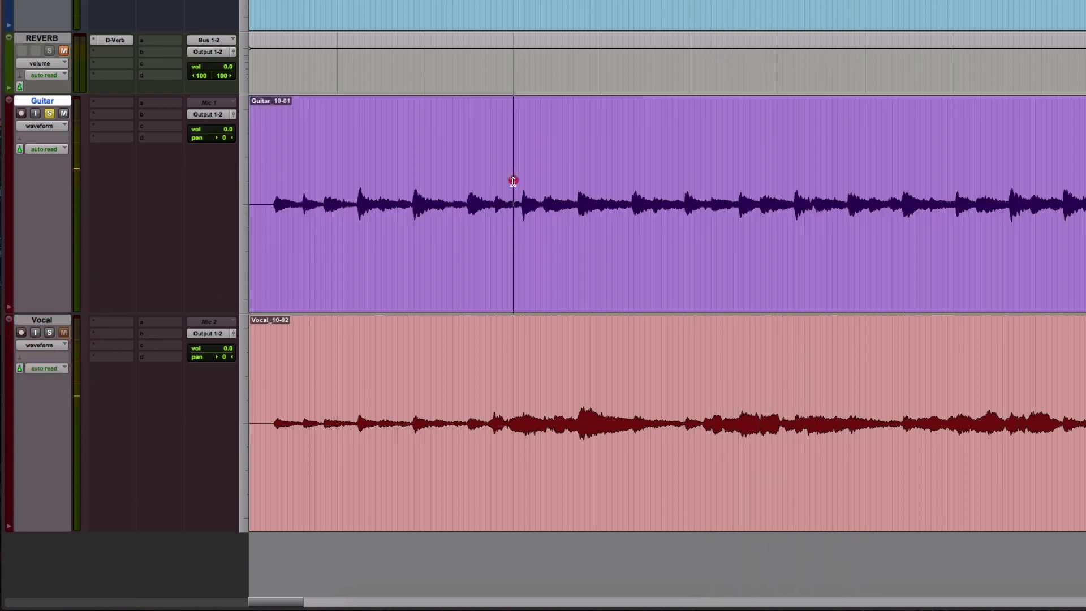
{"action": "key", "text": "space"}
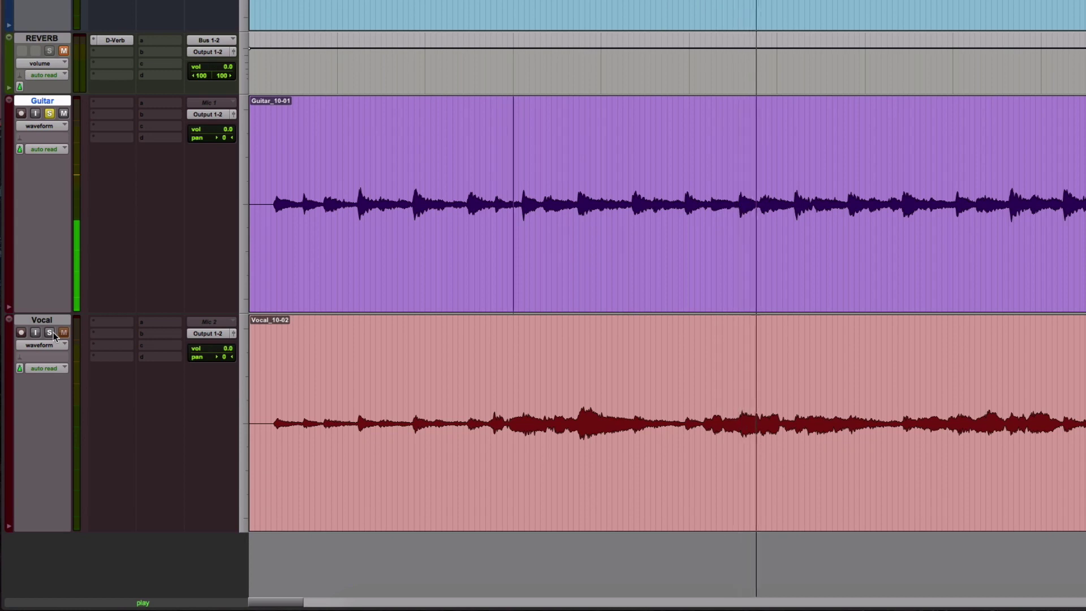
{"action": "key", "text": "space"}
Step: Select the Vocal track, switch the solo from Guitar to Vocal, and listen to the vocal microphone alone
{"action": "left_click", "coordinate": [42, 319]}
{"action": "left_click", "coordinate": [51, 113]}
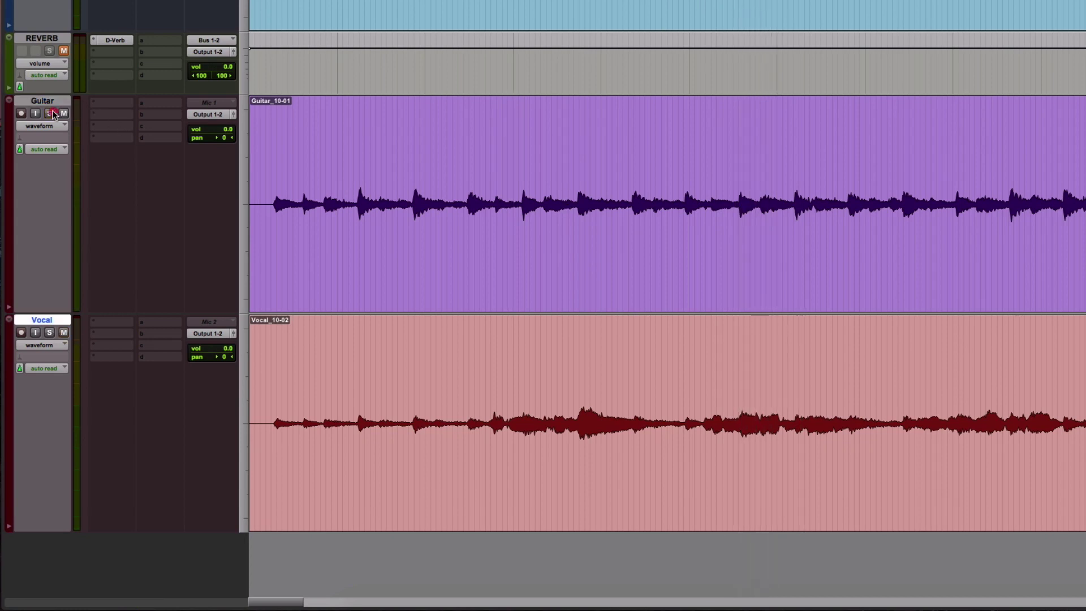
{"action": "left_click", "coordinate": [50, 333]}
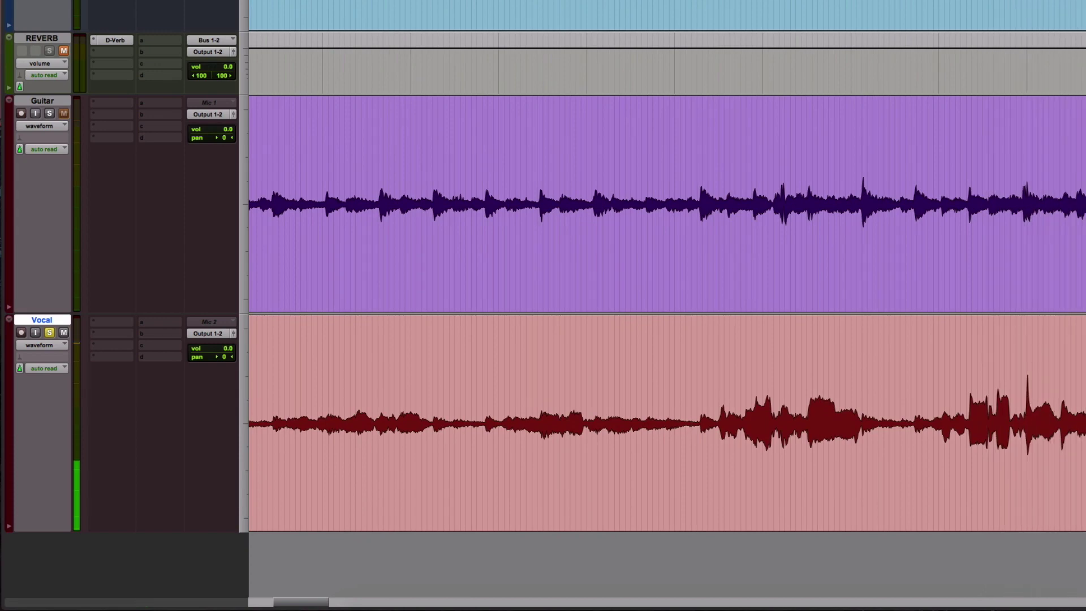
{"action": "key", "text": "space"}
Step: Unsolo Vocal, place the playback position where the louder section of Guitar_10-01 begins, and solo Guitar
{"action": "key", "text": "super+bracketleft"}
{"action": "key", "text": "super+bracketleft"}
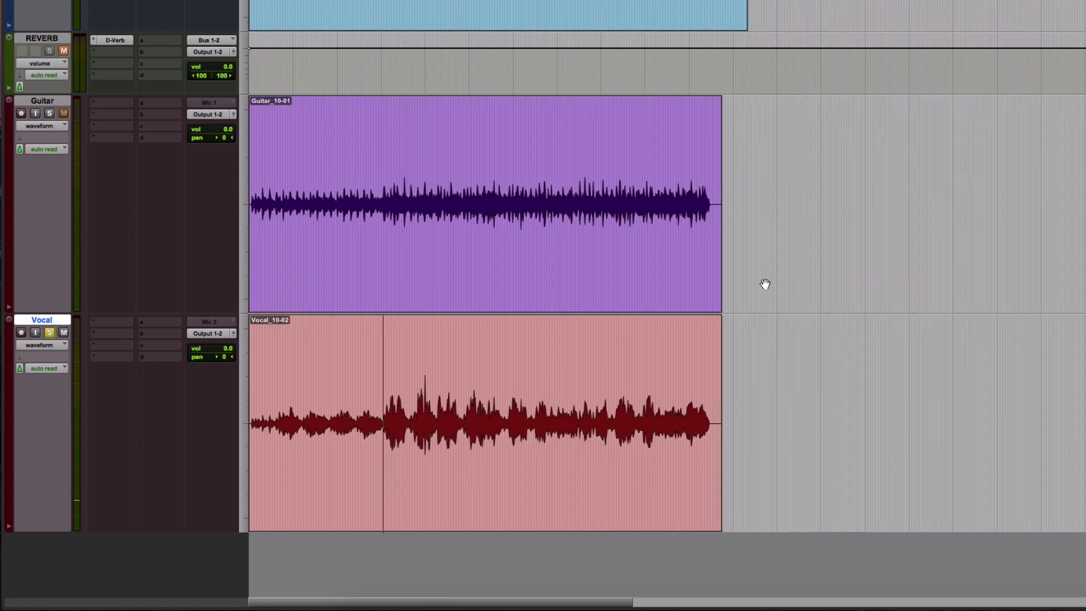
{"action": "key", "text": "super+bracketright"}
{"action": "key", "text": "super+bracketright"}
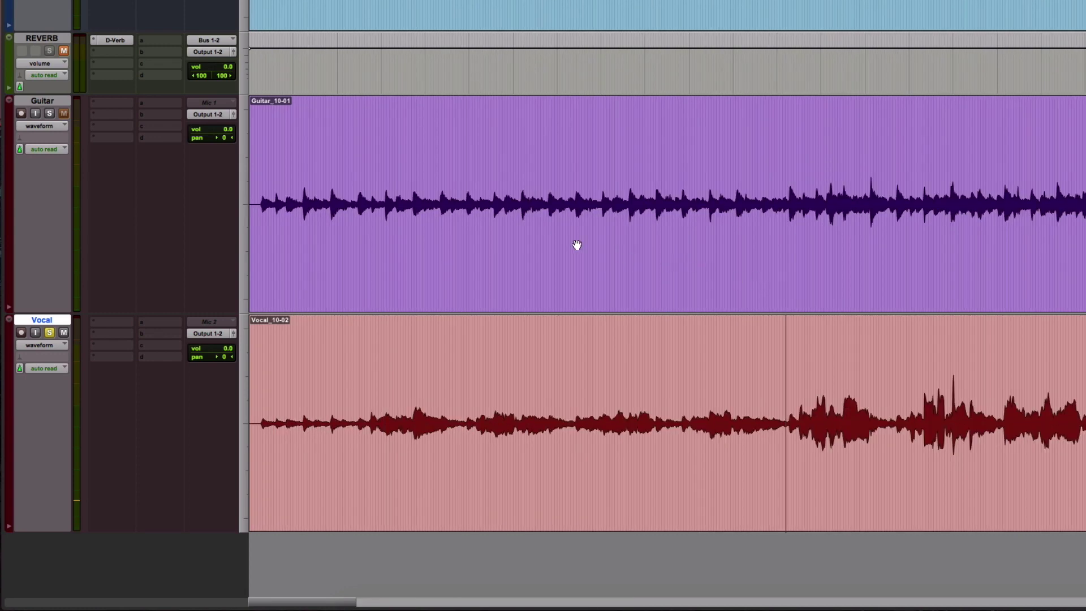
{"action": "left_click", "coordinate": [50, 332]}
{"action": "key", "text": "super+bracketleft"}
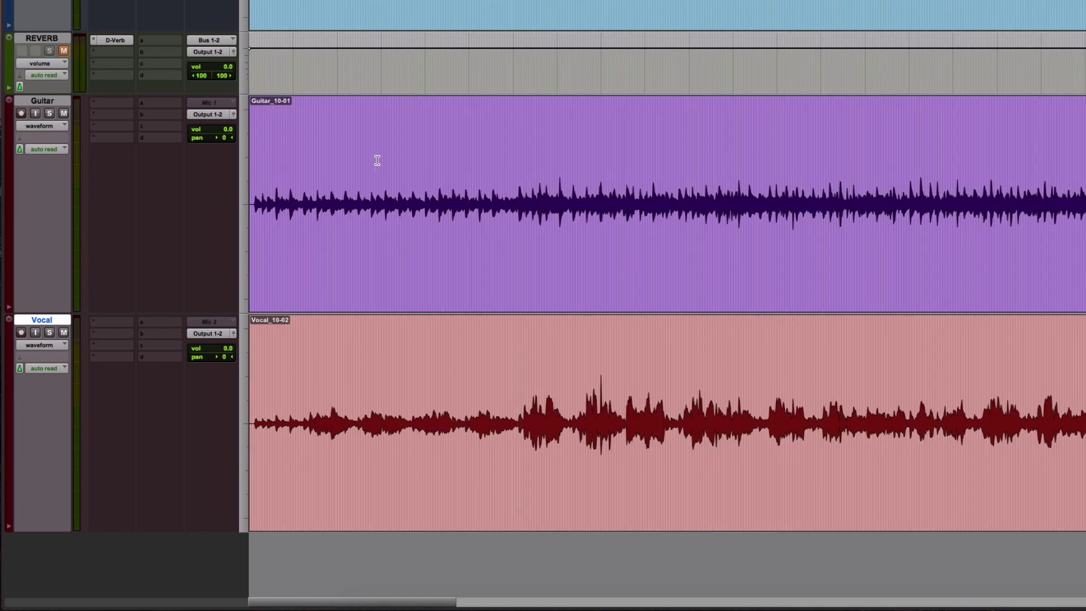
{"action": "left_click", "coordinate": [520, 191]}
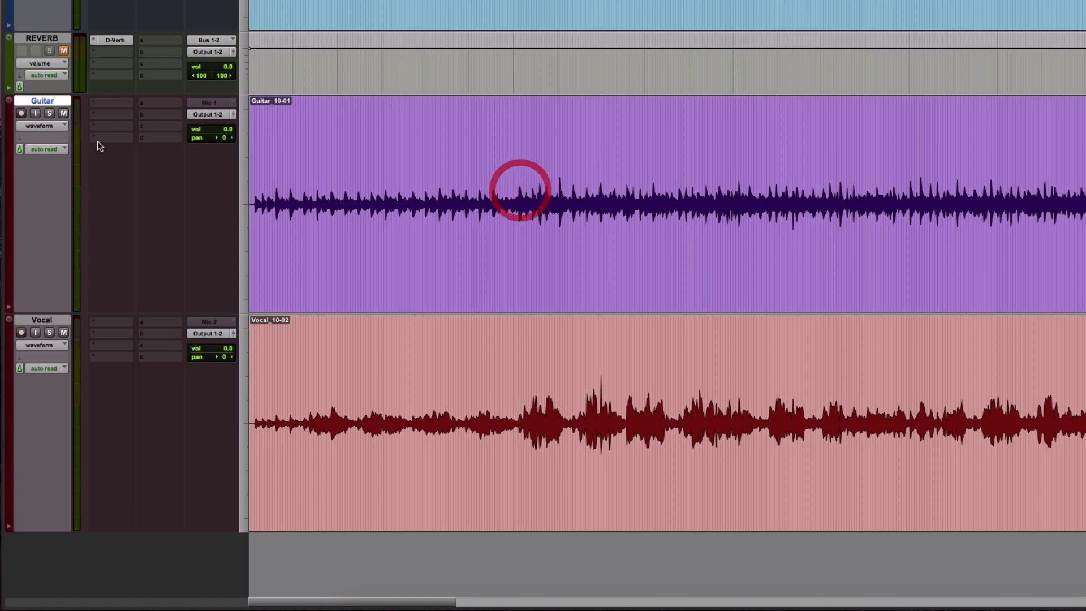
{"action": "left_click", "coordinate": [49, 113]}
Step: Insert the EQ3 7-Band (mono) plug-in in the Guitar track's first insert slot
{"action": "left_click", "coordinate": [110, 107]}
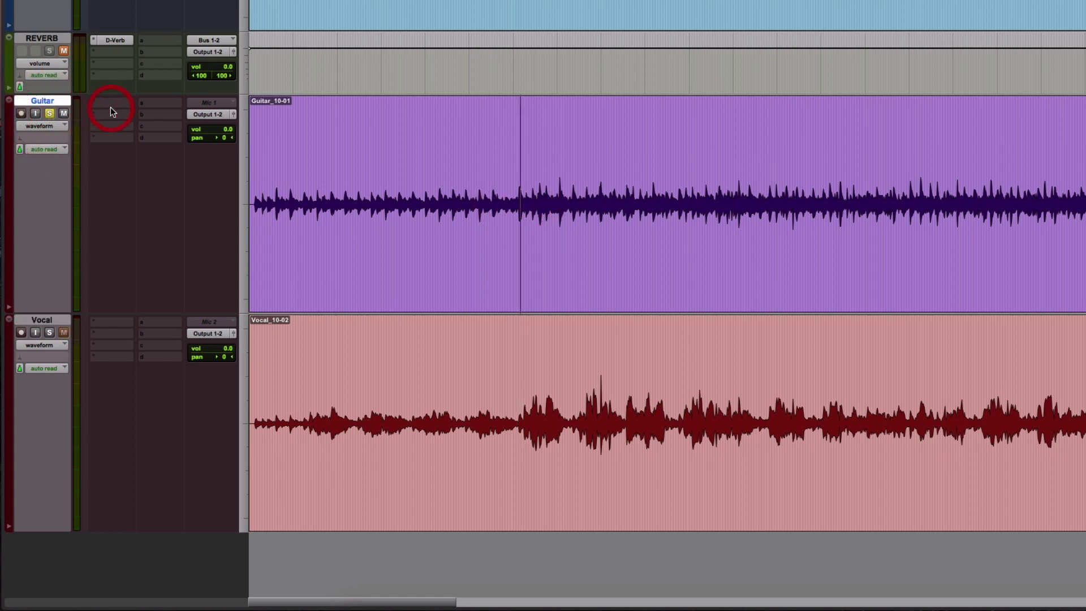
{"action": "mouse_move", "coordinate": [144, 129]}
{"action": "mouse_move", "coordinate": [225, 134]}
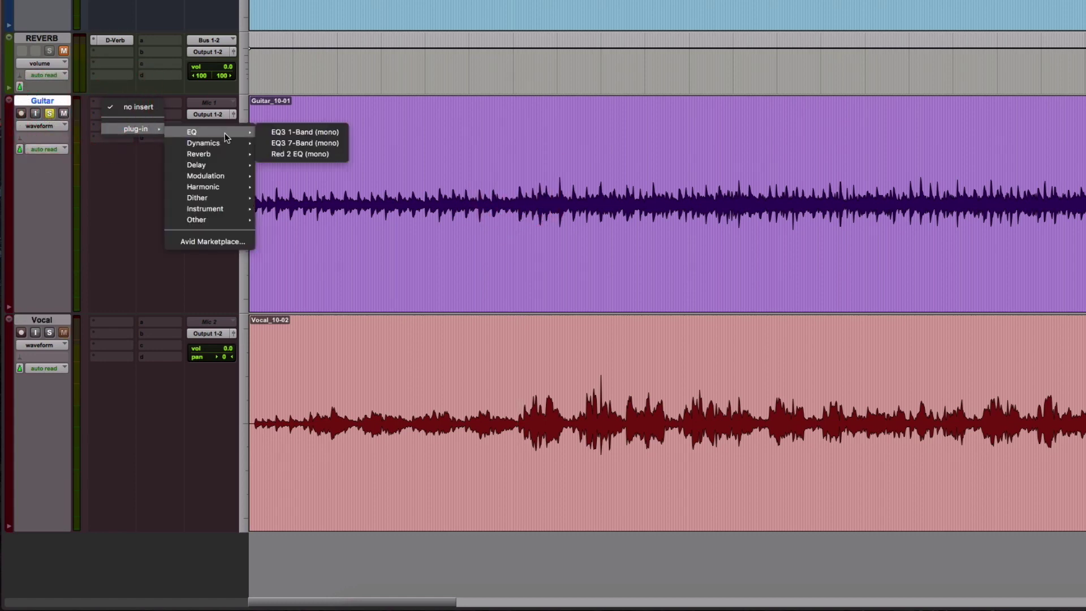
{"action": "left_click", "coordinate": [281, 142]}
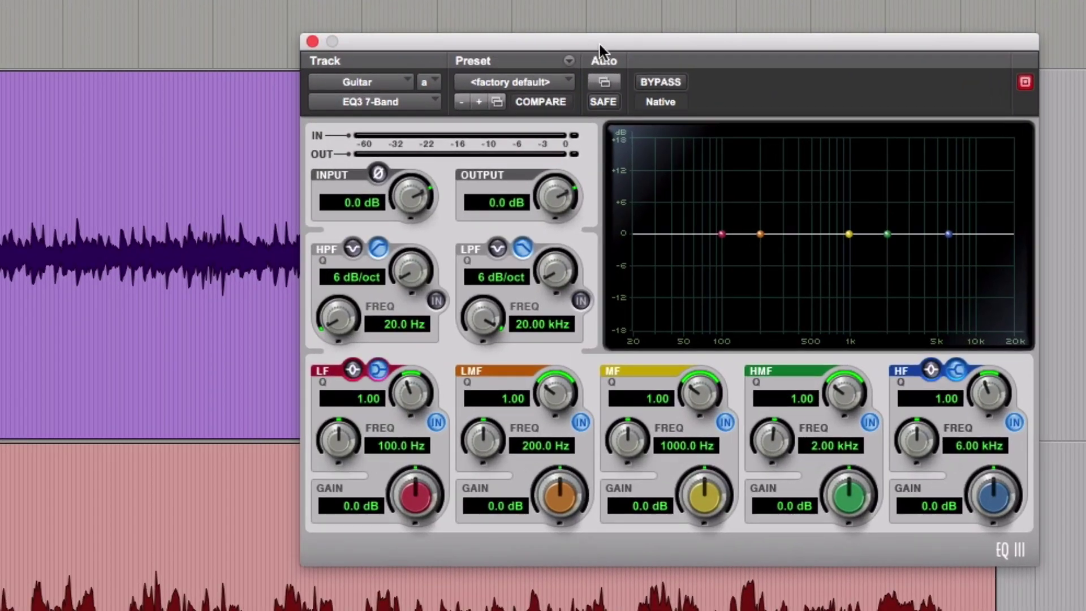
Step: While playing, sweep the LMF band with a boost, and set it to -2.9 dB at 212.3 Hz with Q 3.98
{"action": "key", "text": "space"}
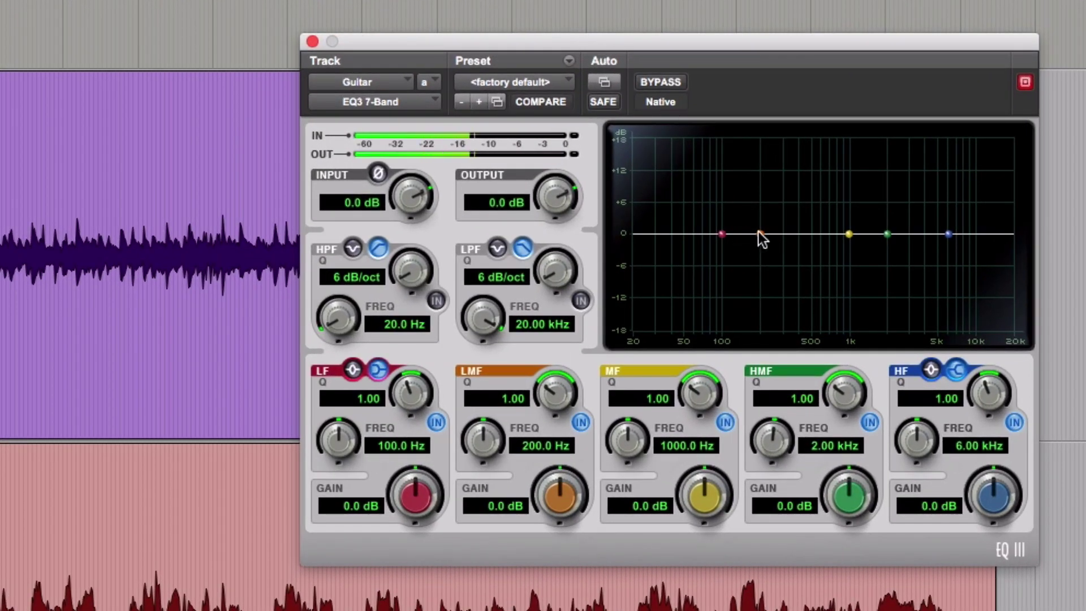
{"action": "left_click_drag", "start_coordinate": [758, 232], "coordinate": [759, 181]}
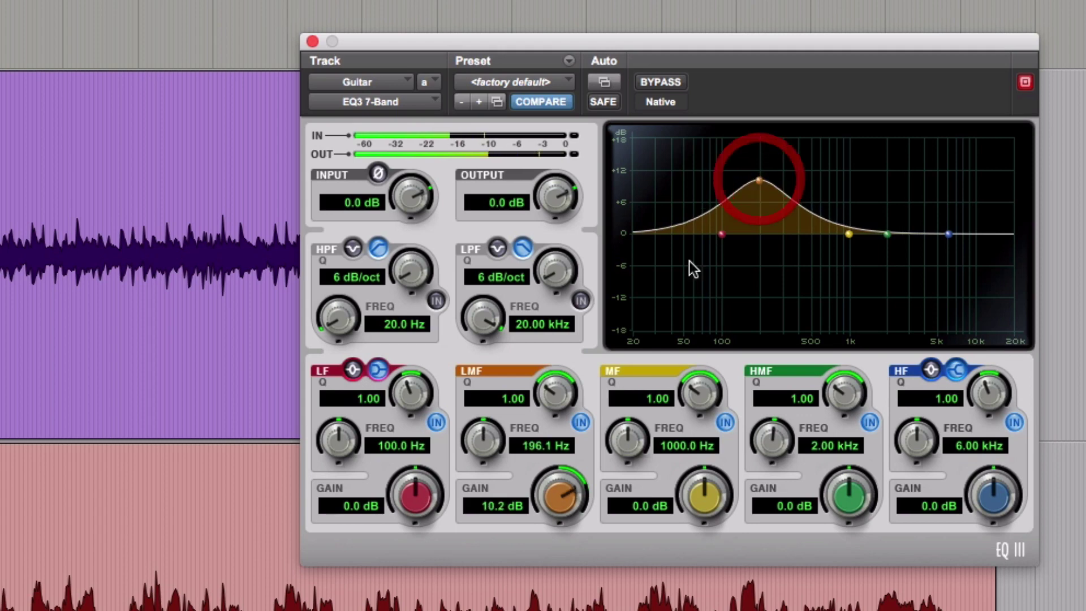
{"action": "left_click_drag", "start_coordinate": [568, 366], "coordinate": [568, 333]}
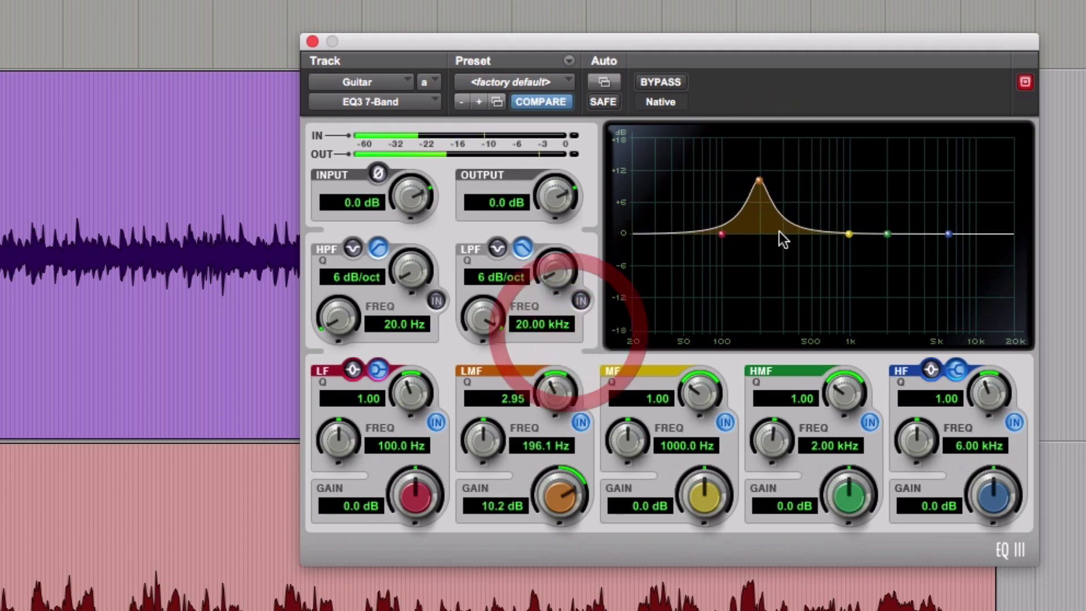
{"action": "left_click_drag", "start_coordinate": [759, 180], "coordinate": [763, 155]}
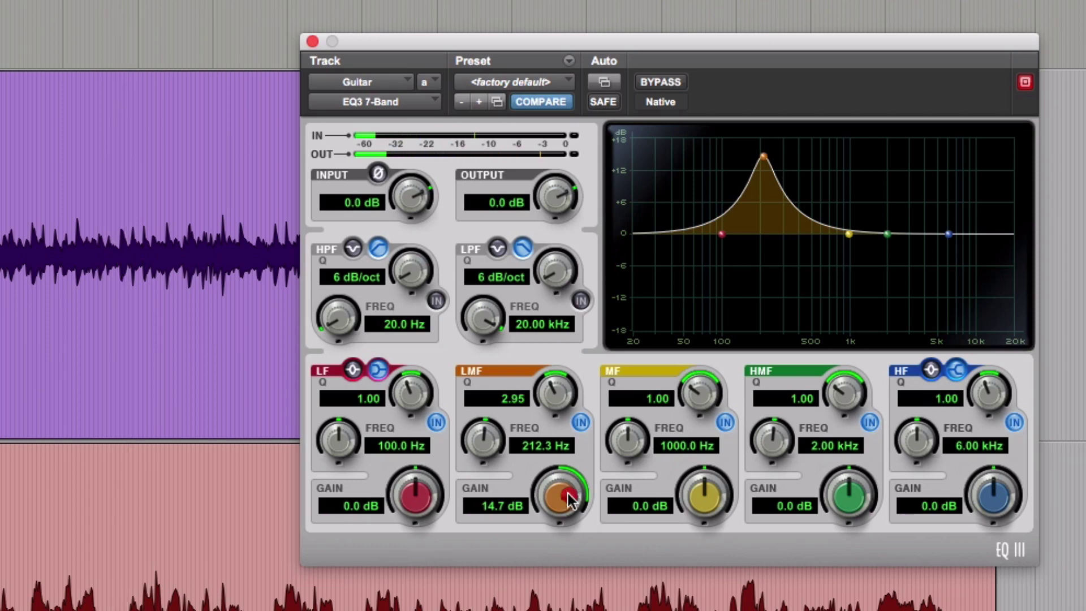
{"action": "left_click_drag", "start_coordinate": [570, 498], "coordinate": [559, 605]}
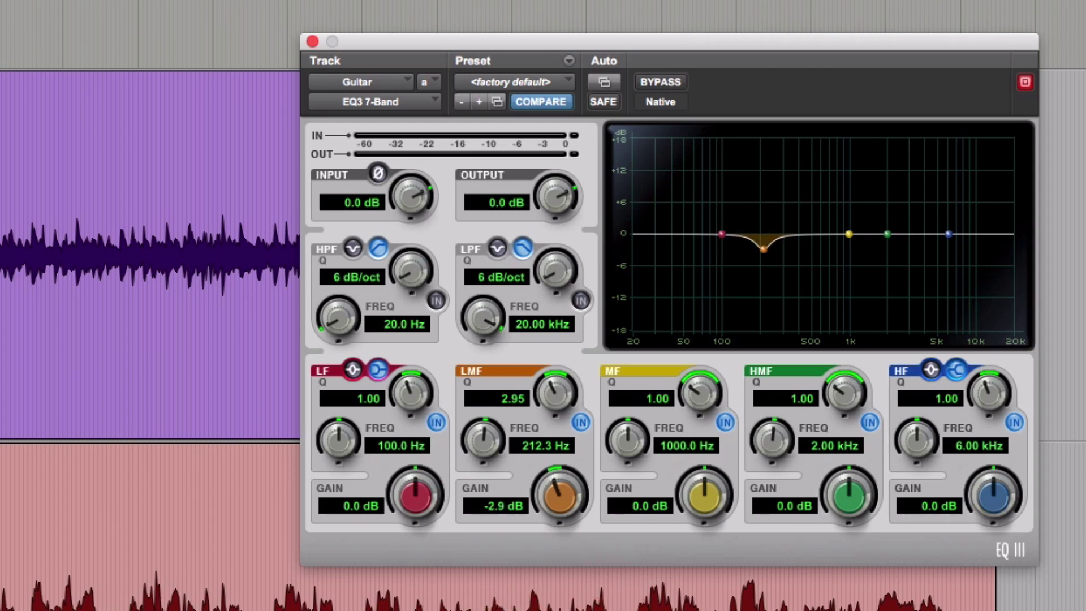
{"action": "left_click_drag", "start_coordinate": [549, 389], "coordinate": [549, 370]}
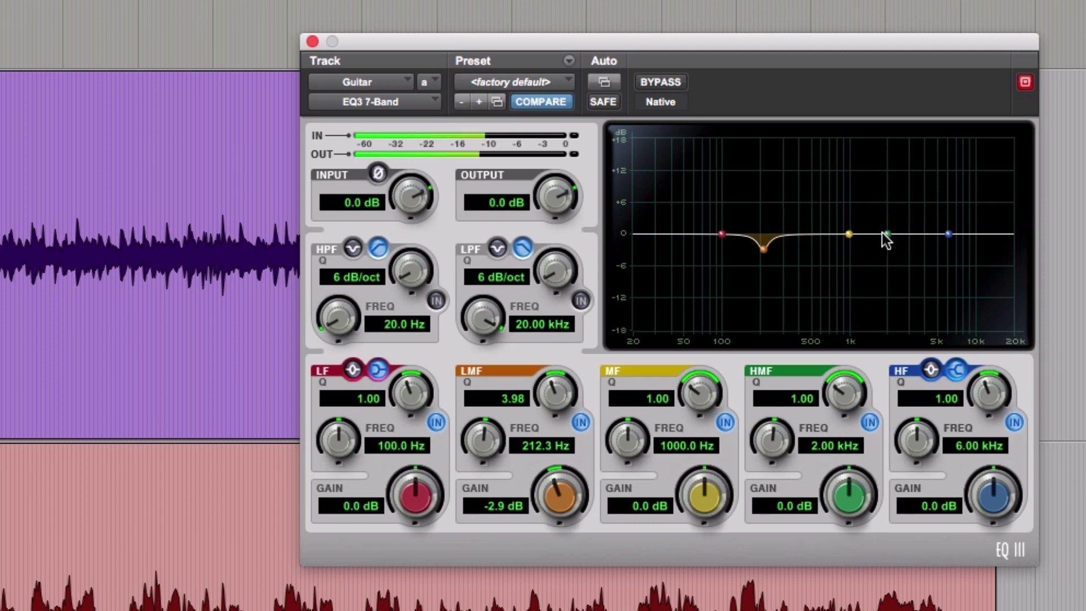
Step: Sweep a boosted MF band for the unwanted frequency, and set it to -2.8 dB at 756.2 Hz with Q 3.85
{"action": "mouse_move", "coordinate": [854, 232]}
{"action": "left_mouse_down"}
{"action": "mouse_move", "coordinate": [890, 195]}
{"action": "mouse_move", "coordinate": [911, 195]}
{"action": "mouse_move", "coordinate": [888, 186]}
{"action": "mouse_move", "coordinate": [927, 190]}
{"action": "mouse_move", "coordinate": [914, 159]}
{"action": "mouse_move", "coordinate": [868, 229]}
{"action": "left_mouse_up"}
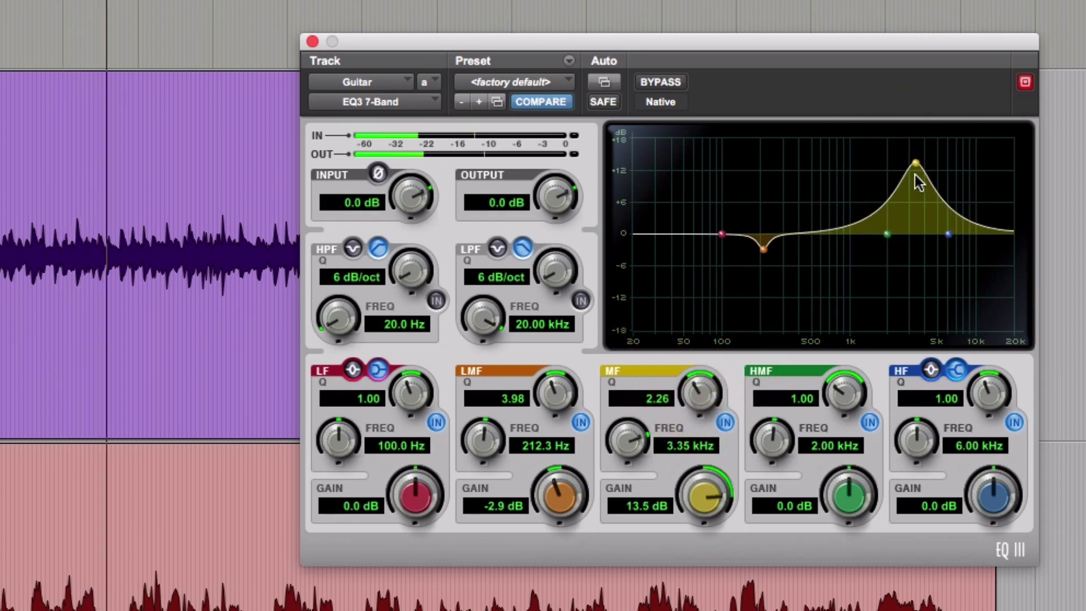
{"action": "mouse_move", "coordinate": [915, 164]}
{"action": "left_mouse_down"}
{"action": "mouse_move", "coordinate": [830, 157]}
{"action": "mouse_move", "coordinate": [898, 162]}
{"action": "left_mouse_up"}
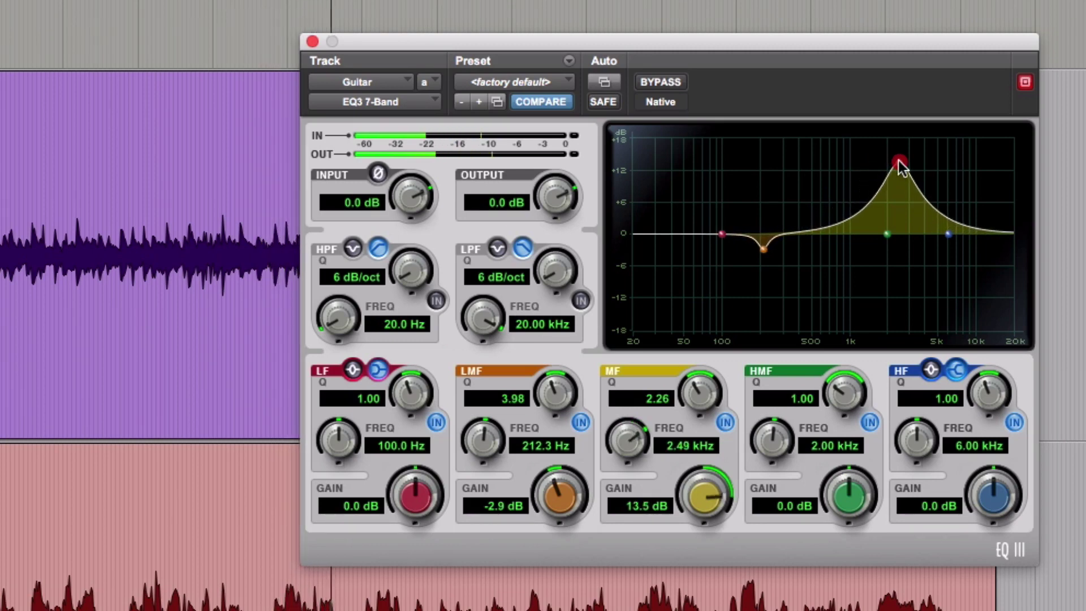
{"action": "left_click_drag", "start_coordinate": [901, 165], "coordinate": [835, 163]}
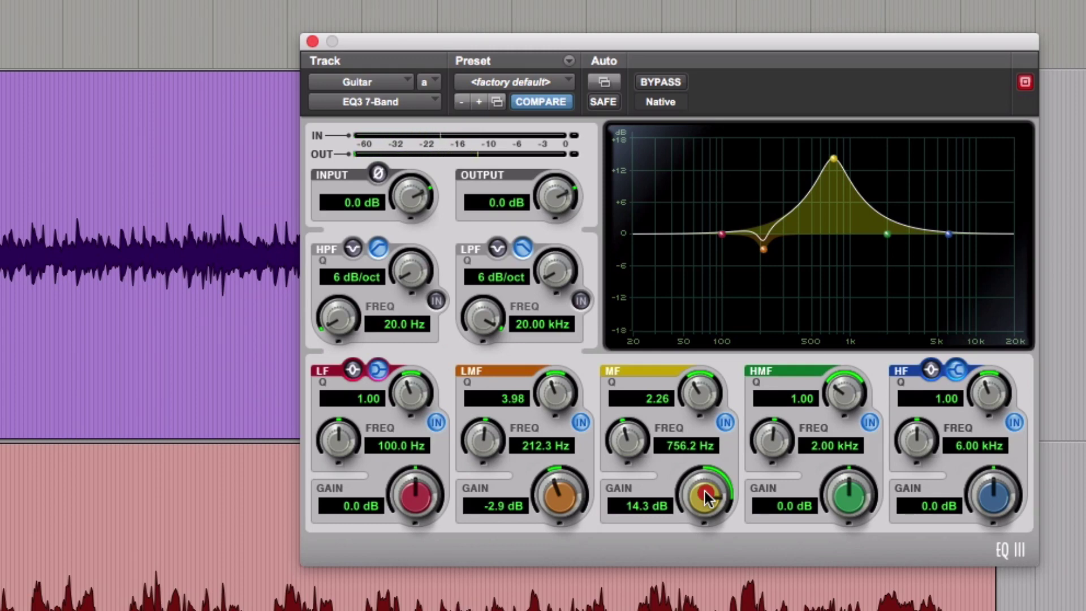
{"action": "left_click_drag", "start_coordinate": [704, 497], "coordinate": [703, 557]}
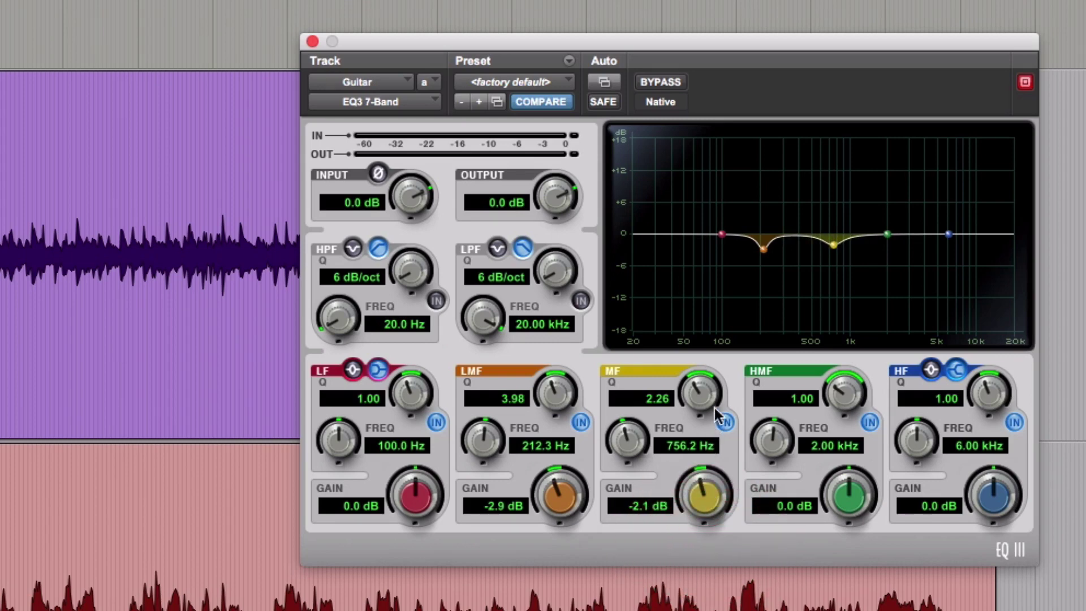
{"action": "left_click_drag", "start_coordinate": [704, 385], "coordinate": [703, 383]}
{"action": "left_click", "coordinate": [705, 500]}
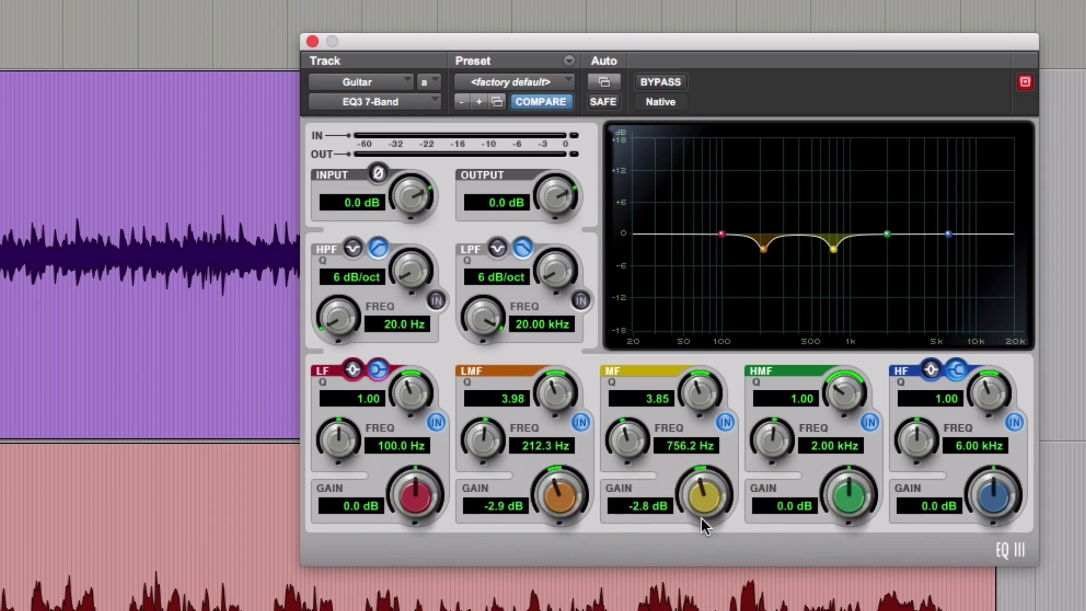
Step: Boost the HMF band 3.6 dB at 3.16 kHz, and compare the EQ with its bypassed sound before closing it
{"action": "left_click", "coordinate": [889, 237]}
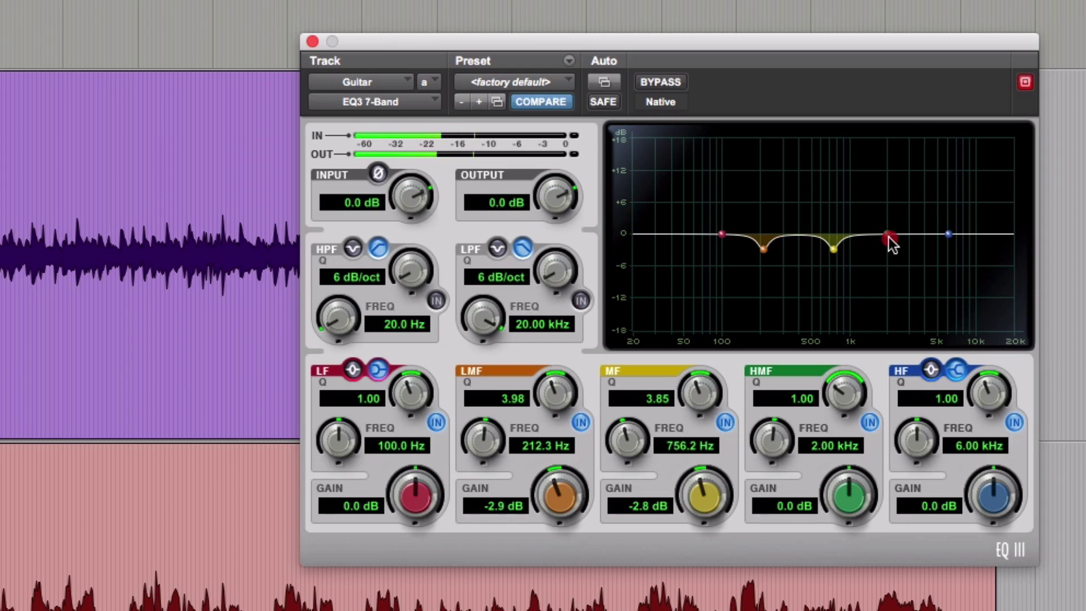
{"action": "left_click_drag", "start_coordinate": [888, 236], "coordinate": [910, 214]}
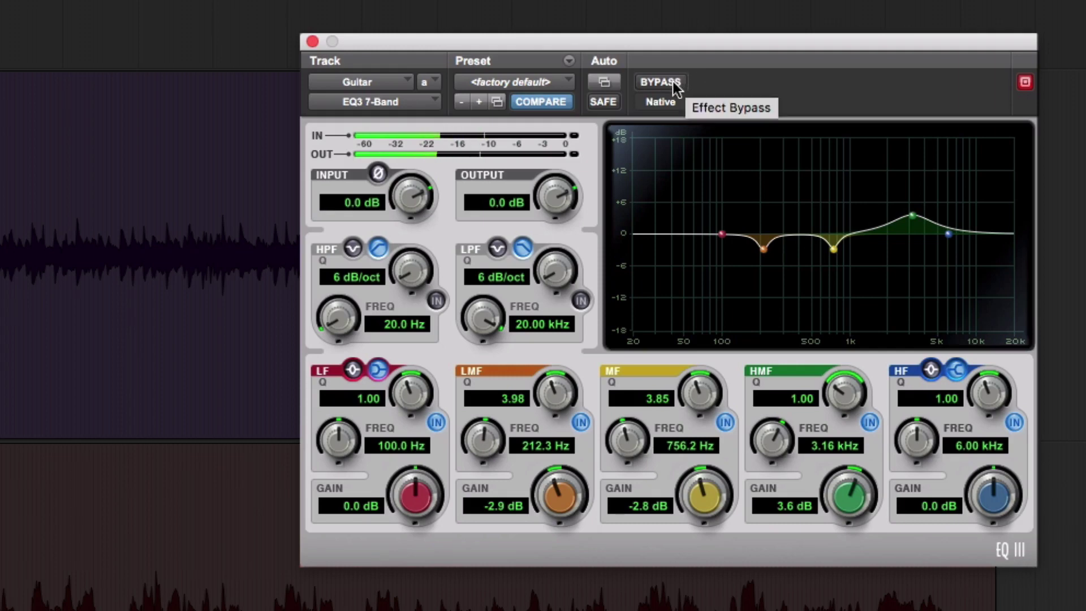
{"action": "left_click", "coordinate": [673, 81]}
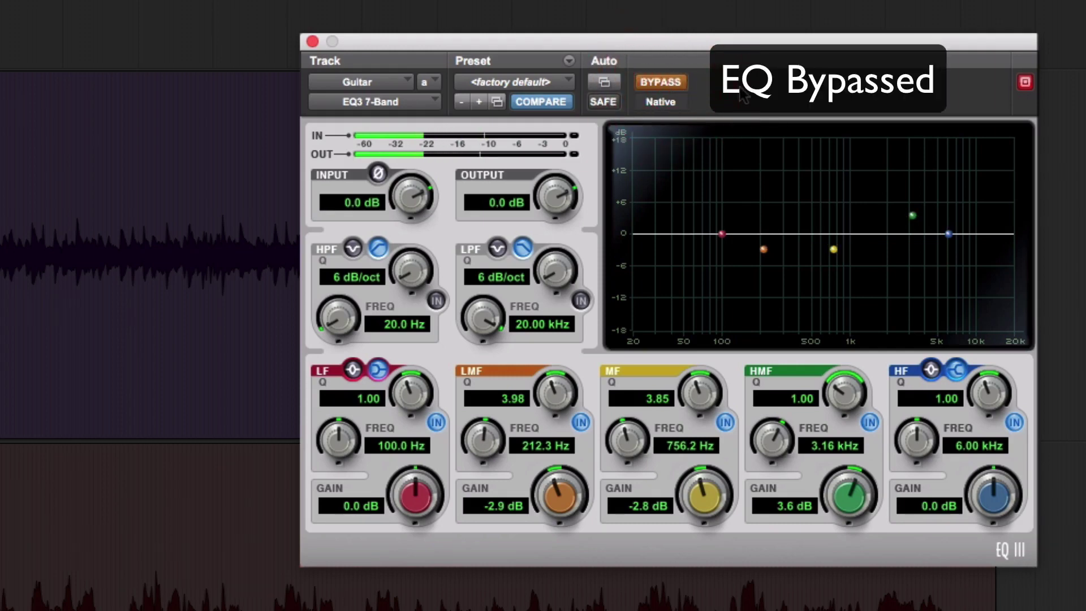
{"action": "left_click", "coordinate": [672, 82]}
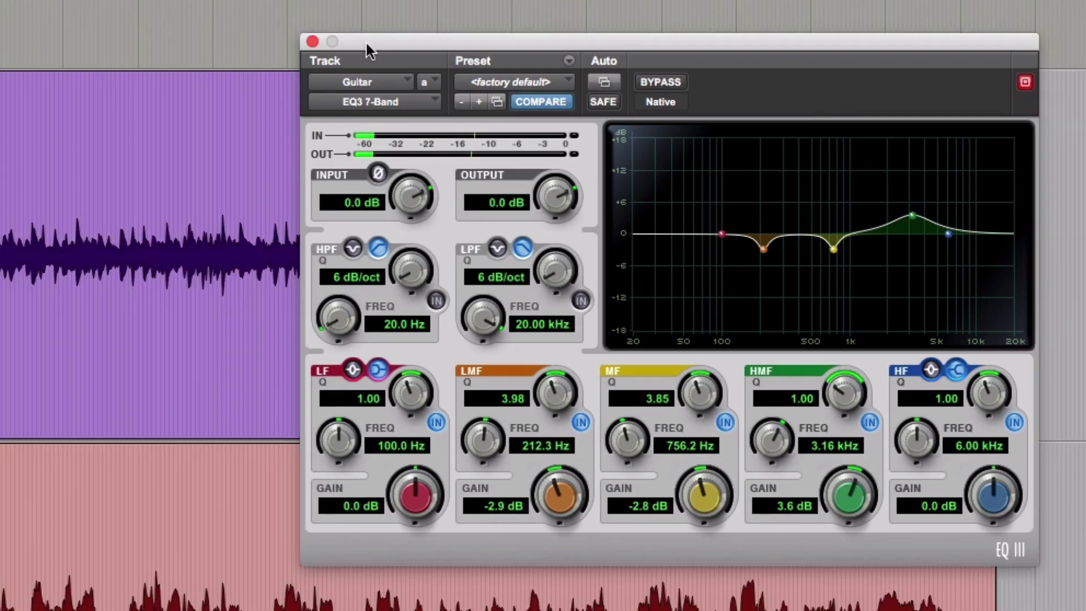
{"action": "left_click", "coordinate": [313, 42]}
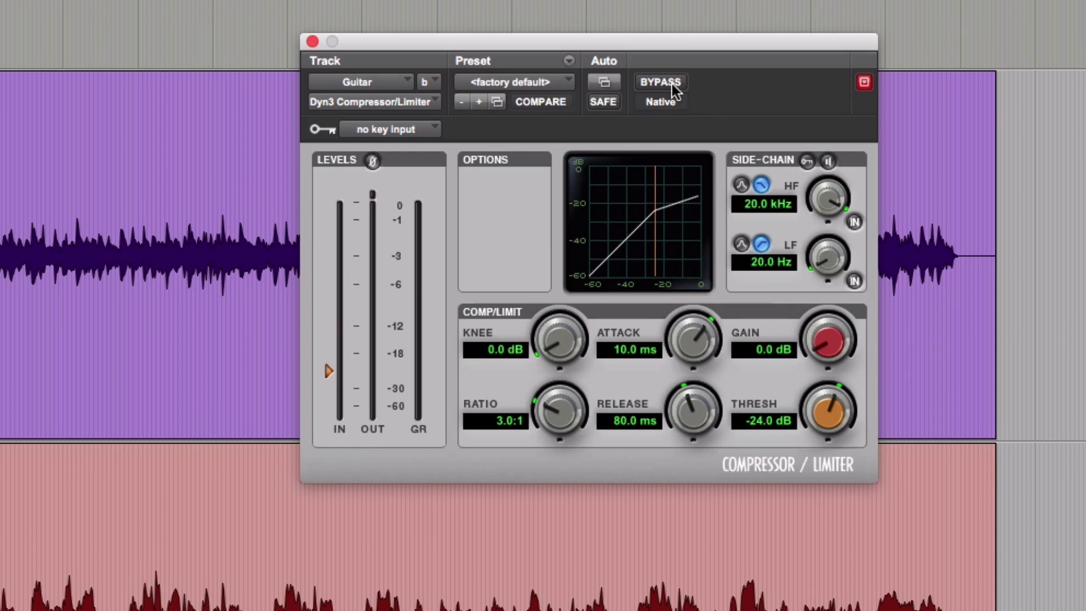
Step: During playback, set Guitar's Dyn3 Compressor/Limiter to a 2.3:1 ratio, -25.6 dB threshold and 1.6 dB gain
{"action": "key", "text": "space"}
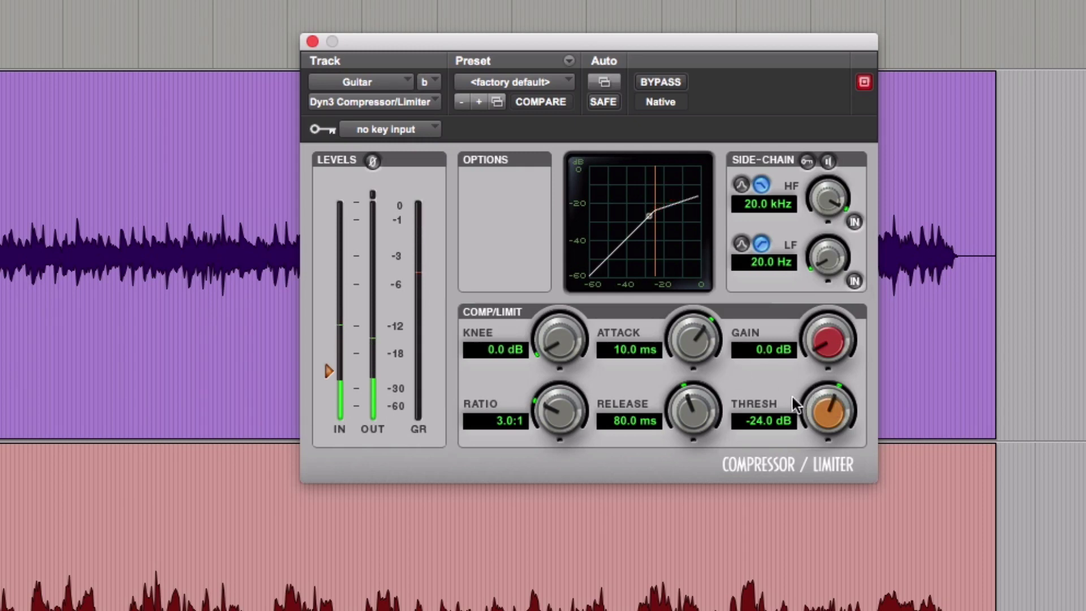
{"action": "left_click_drag", "start_coordinate": [570, 405], "coordinate": [550, 438]}
{"action": "left_click_drag", "start_coordinate": [813, 414], "coordinate": [814, 444]}
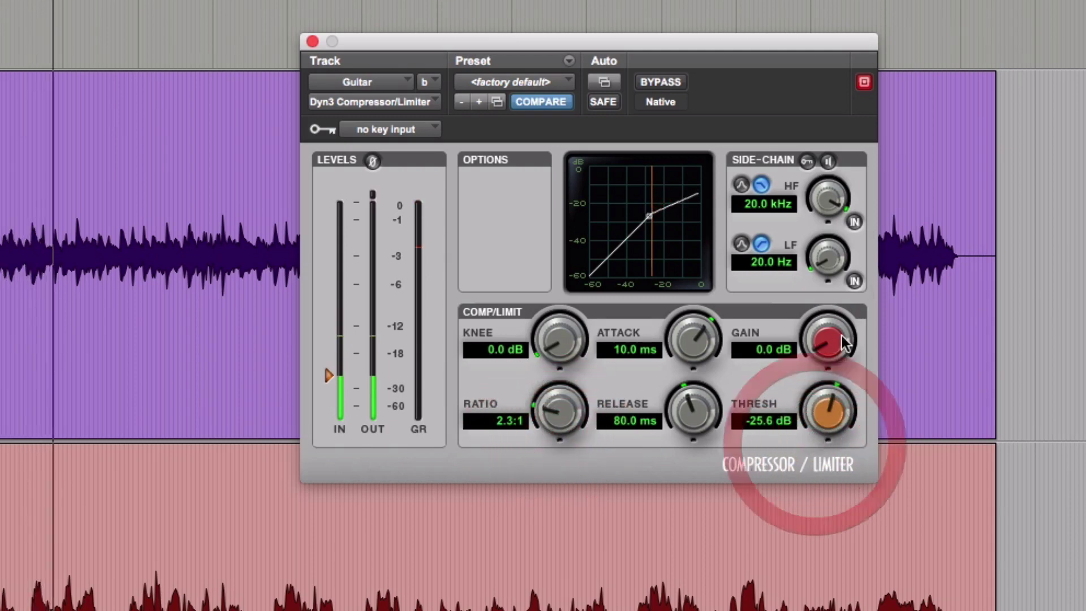
{"action": "left_click_drag", "start_coordinate": [842, 335], "coordinate": [837, 325]}
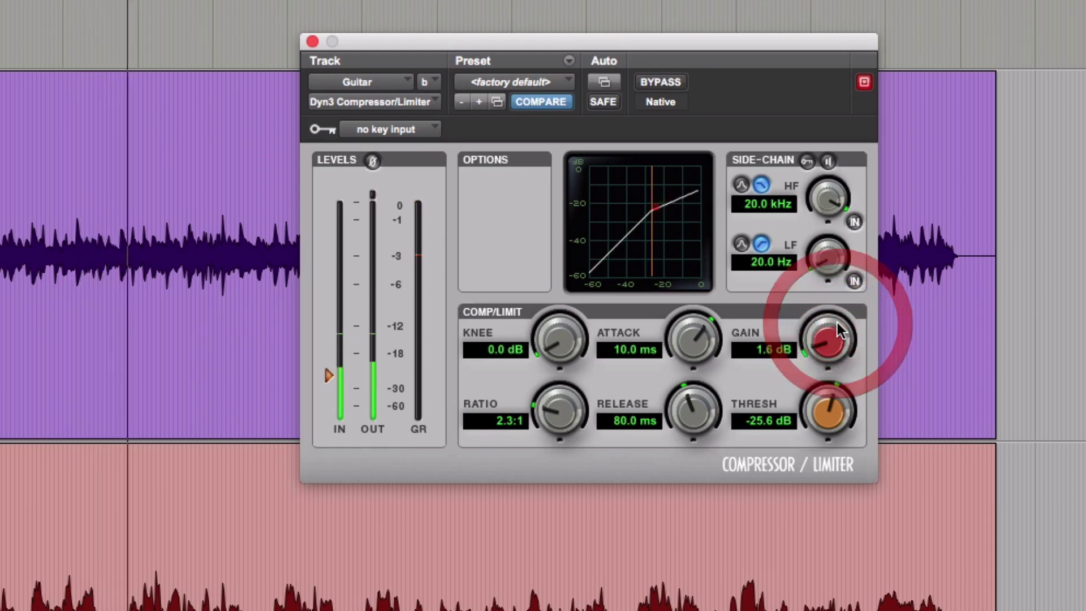
Step: Compare the Guitar sound with the compressor bypassed and active, and close the compressor window with it active
{"action": "left_click", "coordinate": [670, 82]}
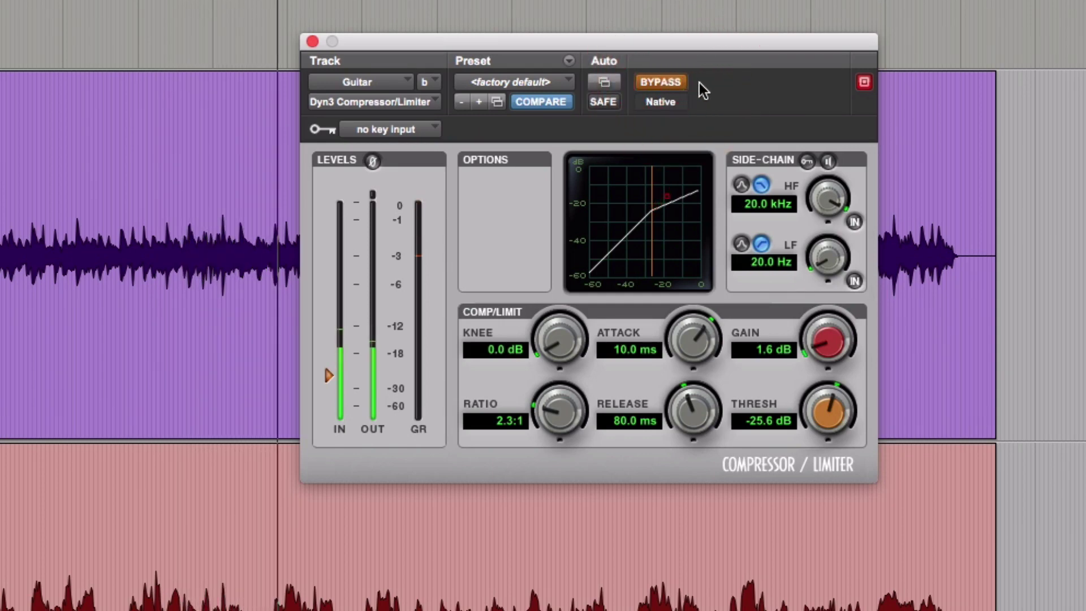
{"action": "left_click", "coordinate": [676, 82]}
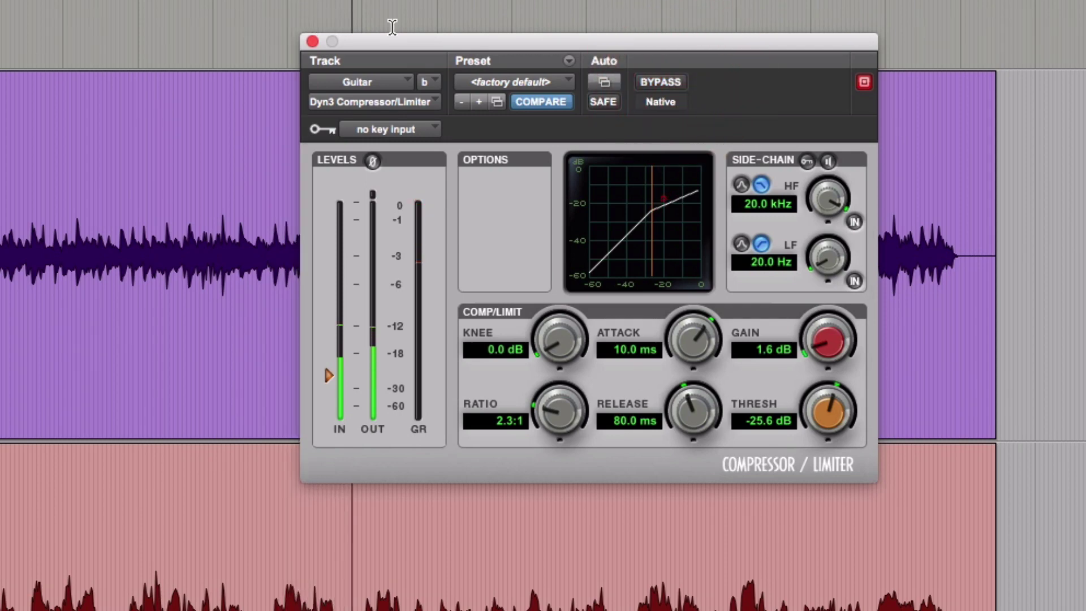
{"action": "left_click", "coordinate": [313, 40]}
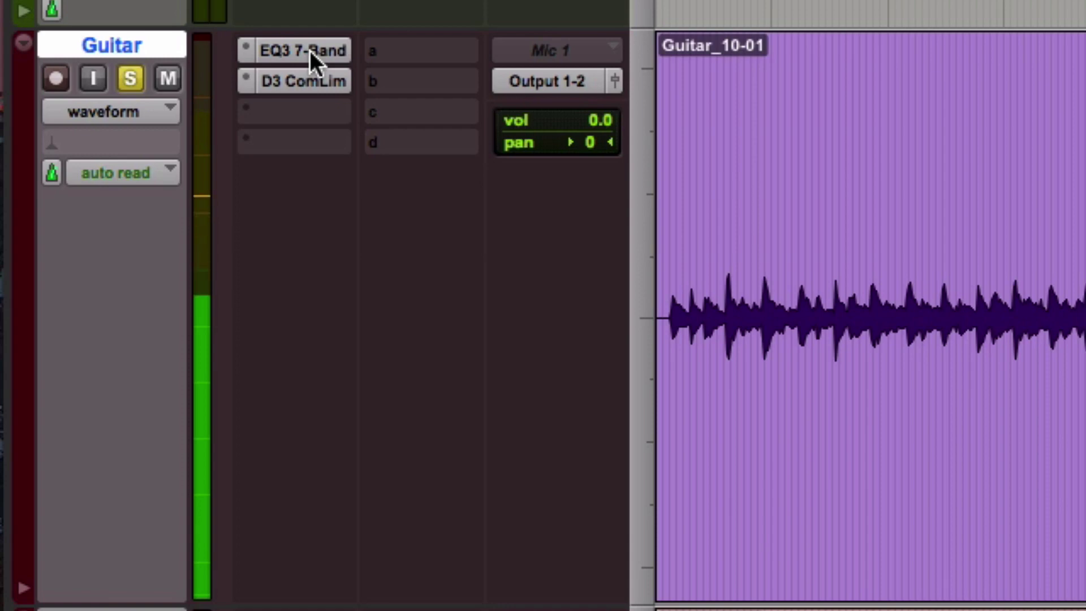
Step: Compare the Guitar sound with both its EQ and compressor bypassed and active
{"action": "left_click", "coordinate": [310, 50], "text": "shift+super"}
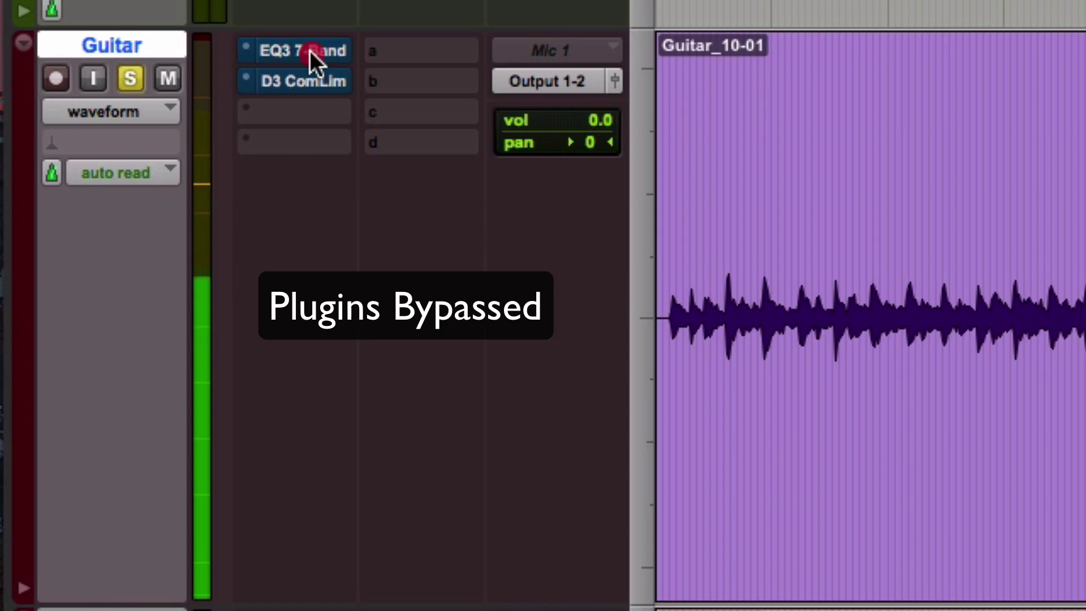
{"action": "left_click", "coordinate": [310, 50], "text": "shift+super"}
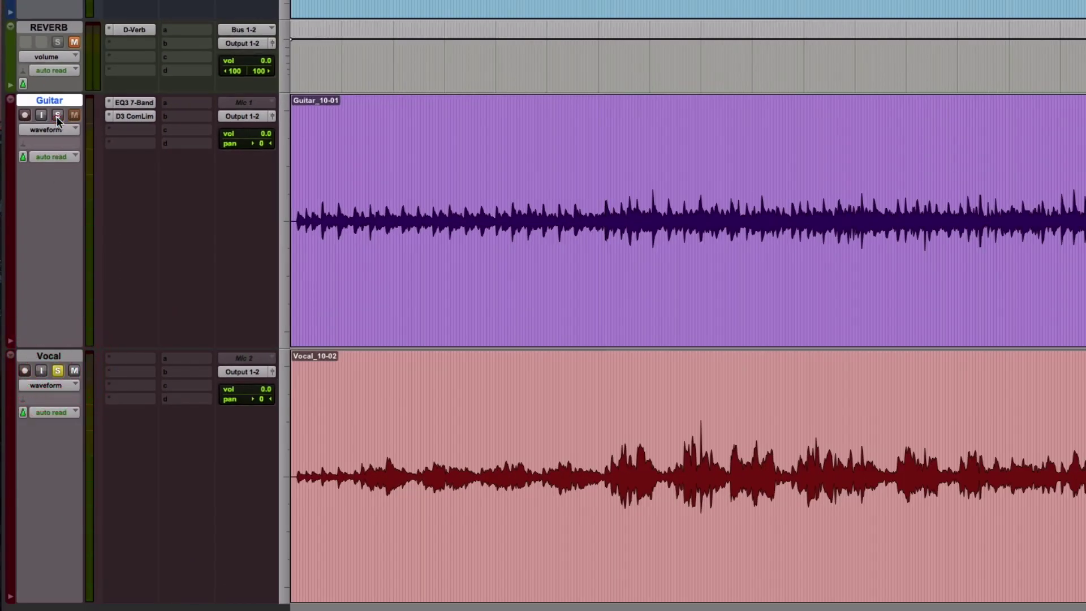
Step: Switch the solo from Guitar to Vocal, place the cursor before a louder Vocal phrase, and insert the mono EQ3 7-Band on Vocal
{"action": "left_click", "coordinate": [57, 115]}
{"action": "left_click", "coordinate": [610, 448]}
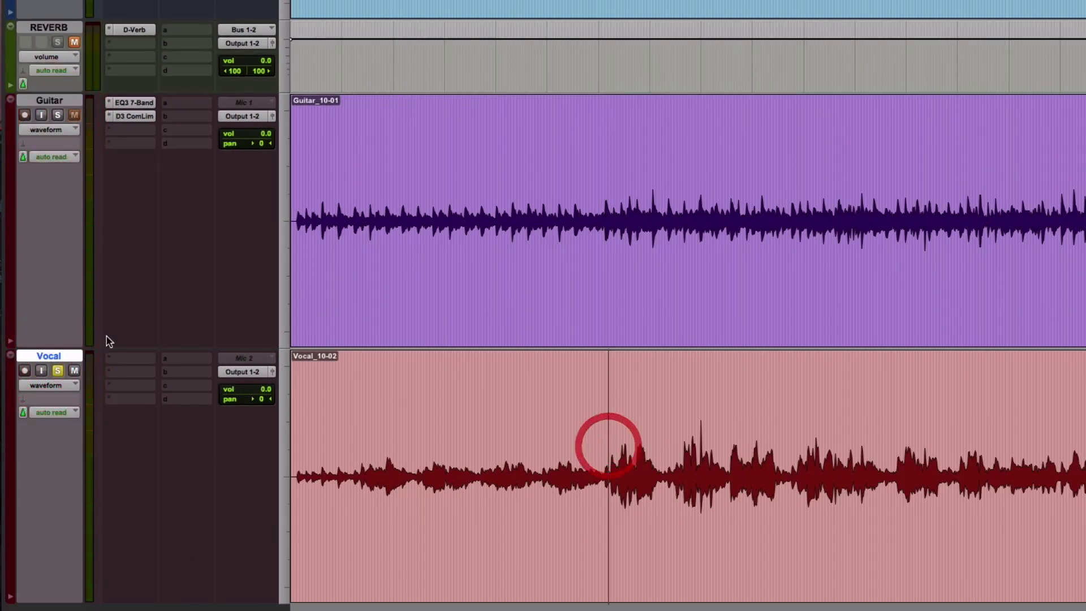
{"action": "left_click", "coordinate": [121, 359]}
{"action": "mouse_move", "coordinate": [152, 389]}
{"action": "mouse_move", "coordinate": [246, 393]}
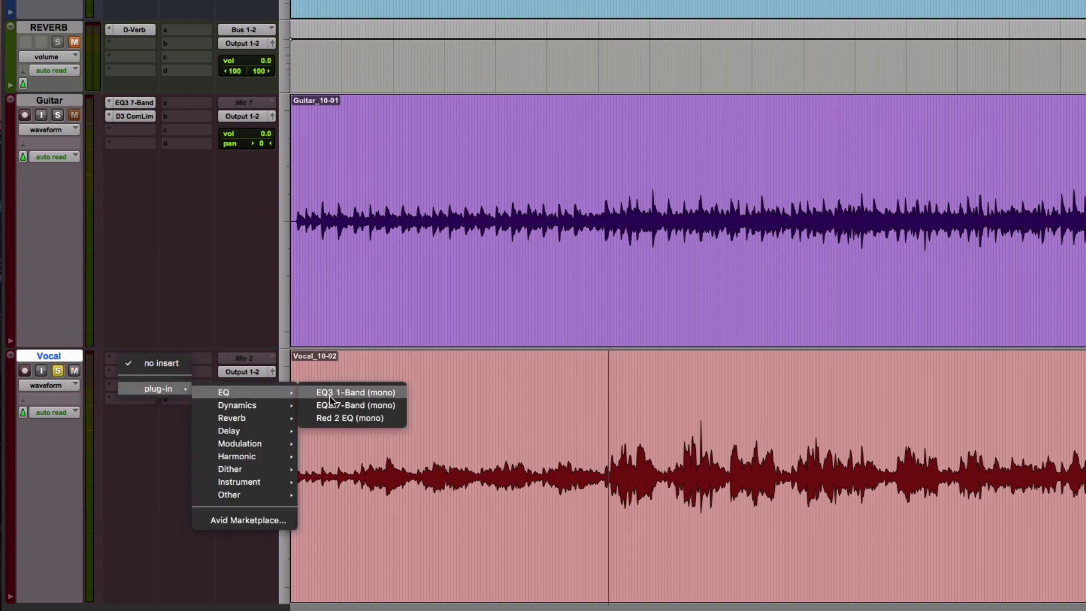
{"action": "left_click", "coordinate": [350, 405]}
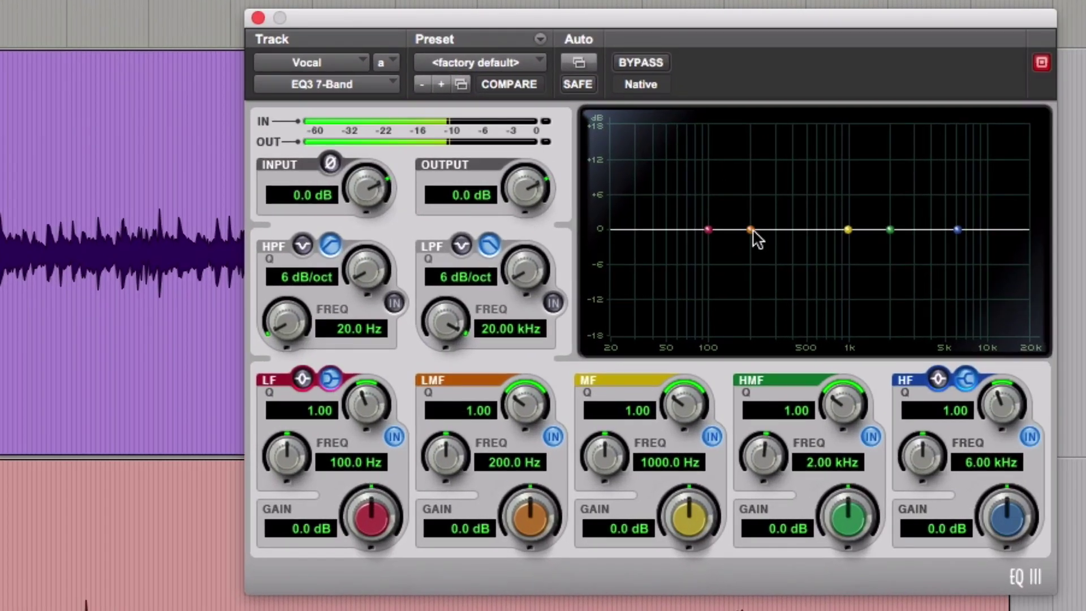
Step: Sweep a boosted LMF band for the unwanted Vocal frequency, and set it to -3.0 dB at 208.1 Hz with Q 4.32
{"action": "left_click_drag", "start_coordinate": [750, 229], "coordinate": [804, 168]}
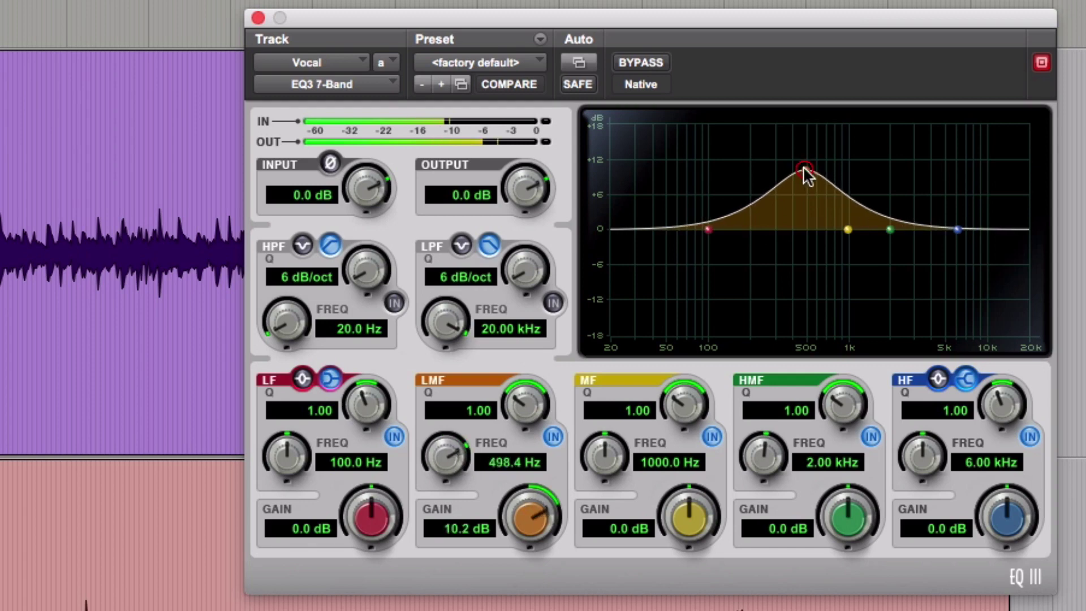
{"action": "left_click_drag", "start_coordinate": [525, 405], "coordinate": [535, 346]}
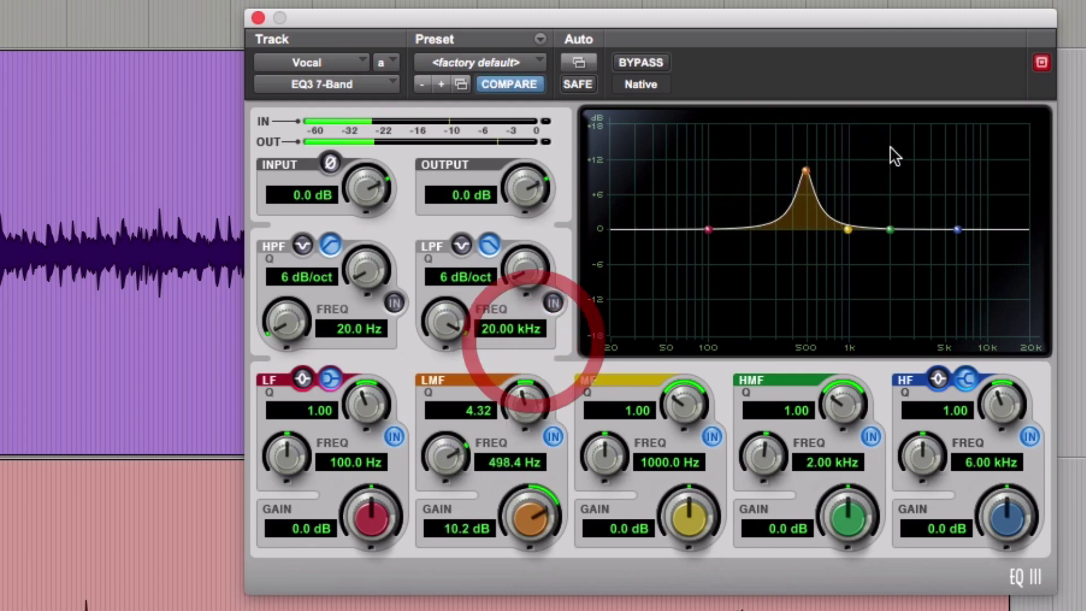
{"action": "left_click_drag", "start_coordinate": [806, 171], "coordinate": [752, 137]}
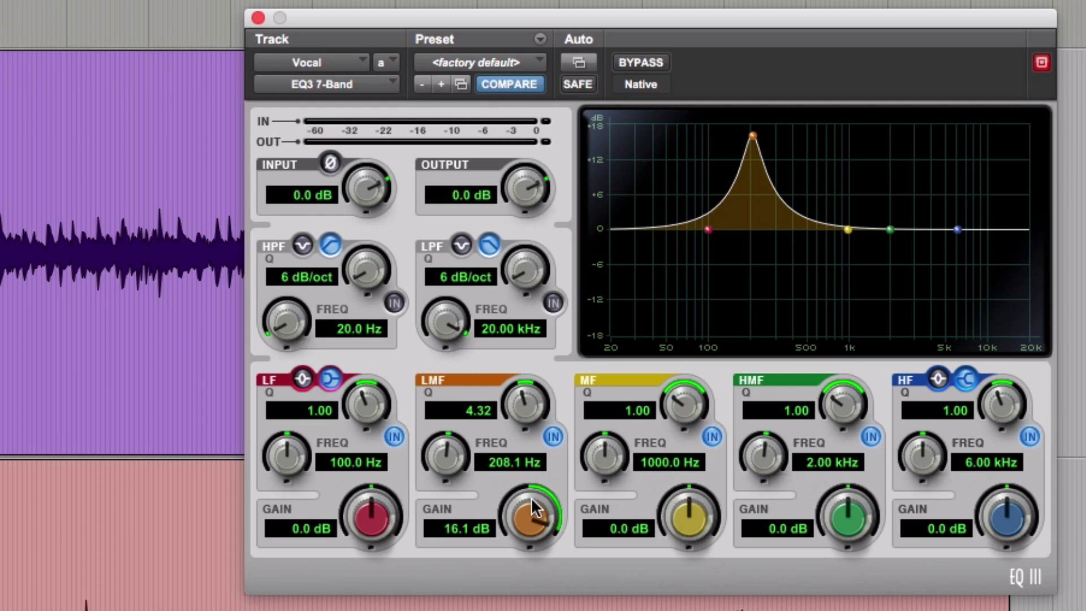
{"action": "left_click_drag", "start_coordinate": [534, 508], "coordinate": [526, 610]}
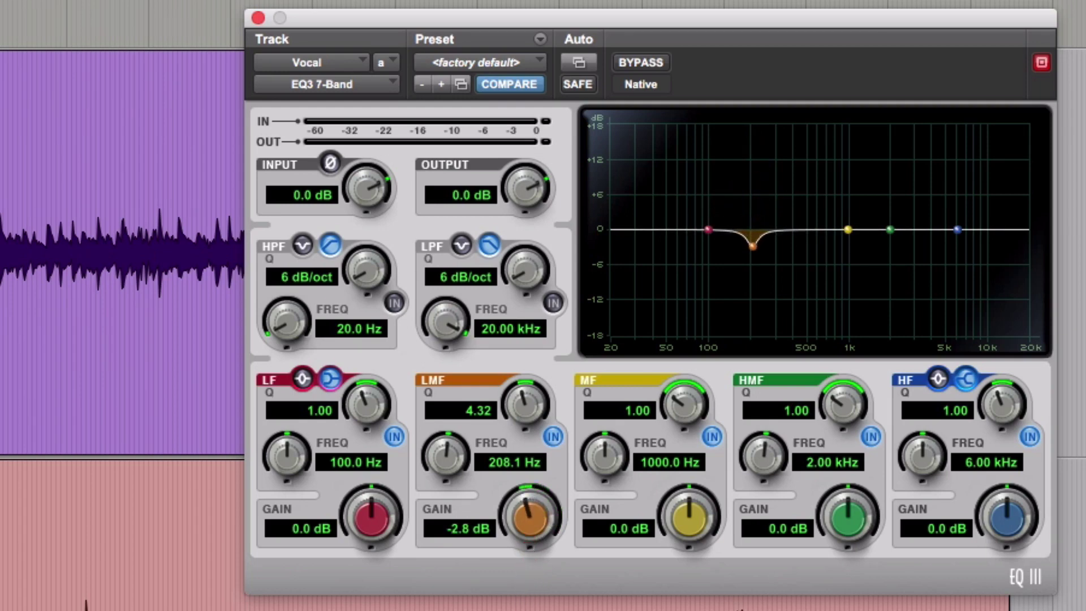
Step: Play the Vocal and compare its sound with the EQ bypassed and active
{"action": "key", "text": "space"}
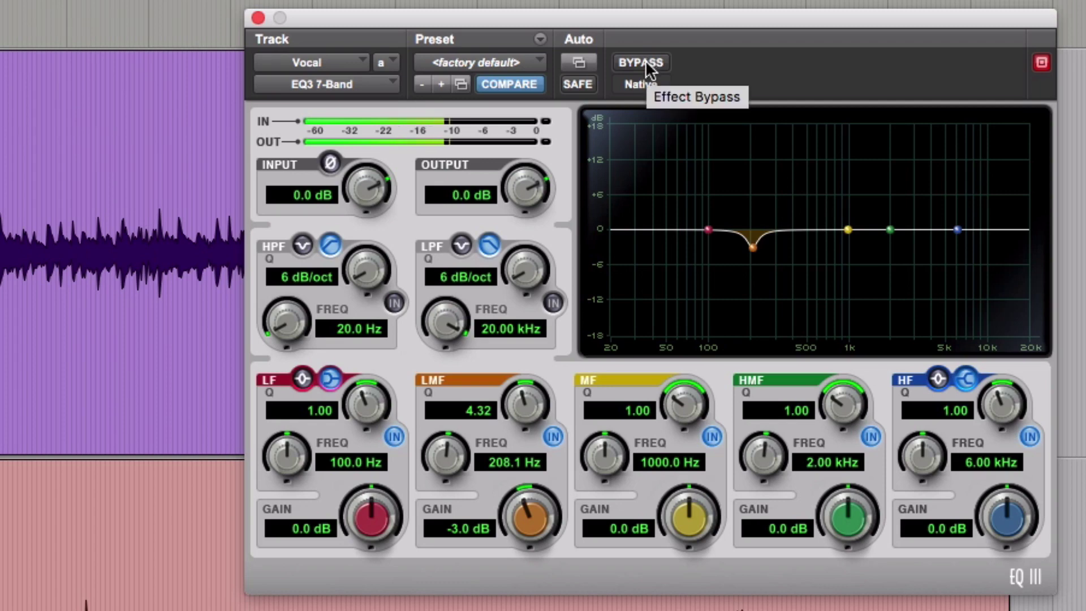
{"action": "left_click", "coordinate": [646, 61]}
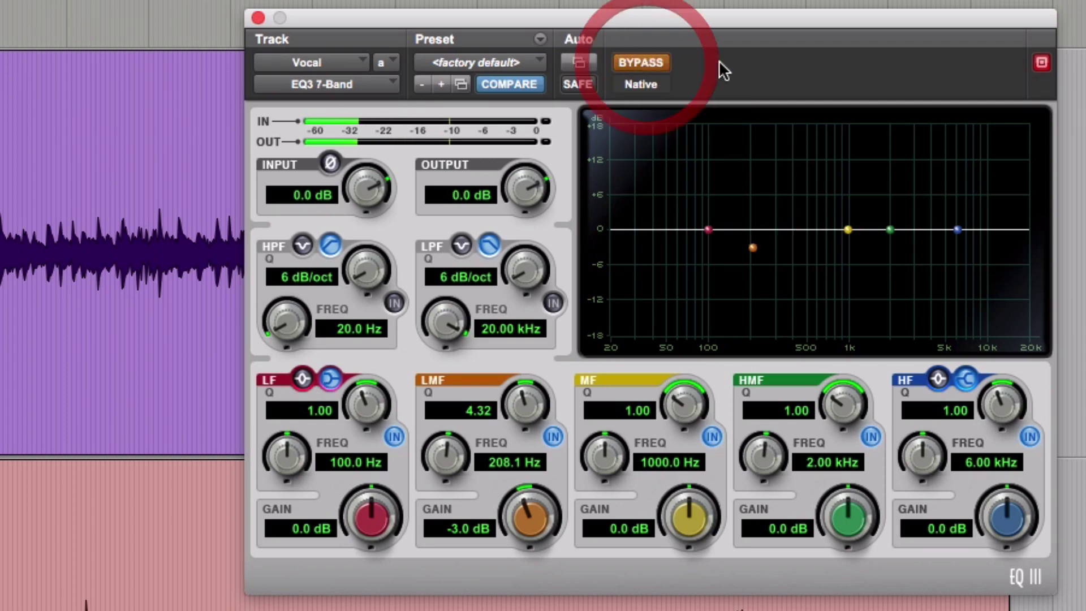
{"action": "left_click", "coordinate": [653, 59]}
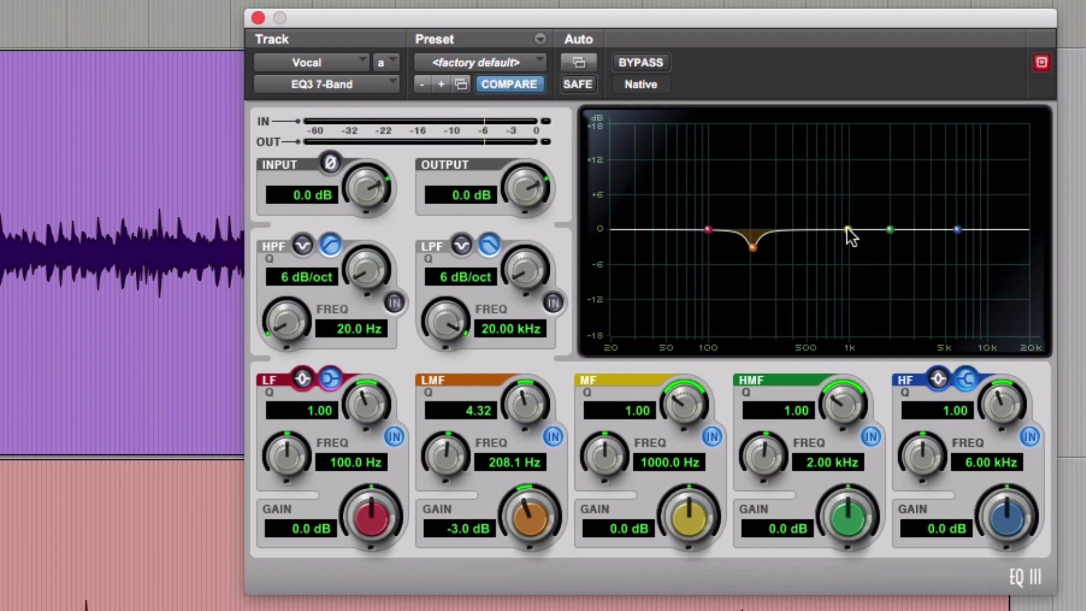
Step: Sweep a boosted MF band, set it to -2.8 dB at 922.2 Hz with Q 4.68, and narrow the LMF band to Q 5.62
{"action": "left_click_drag", "start_coordinate": [846, 227], "coordinate": [824, 165]}
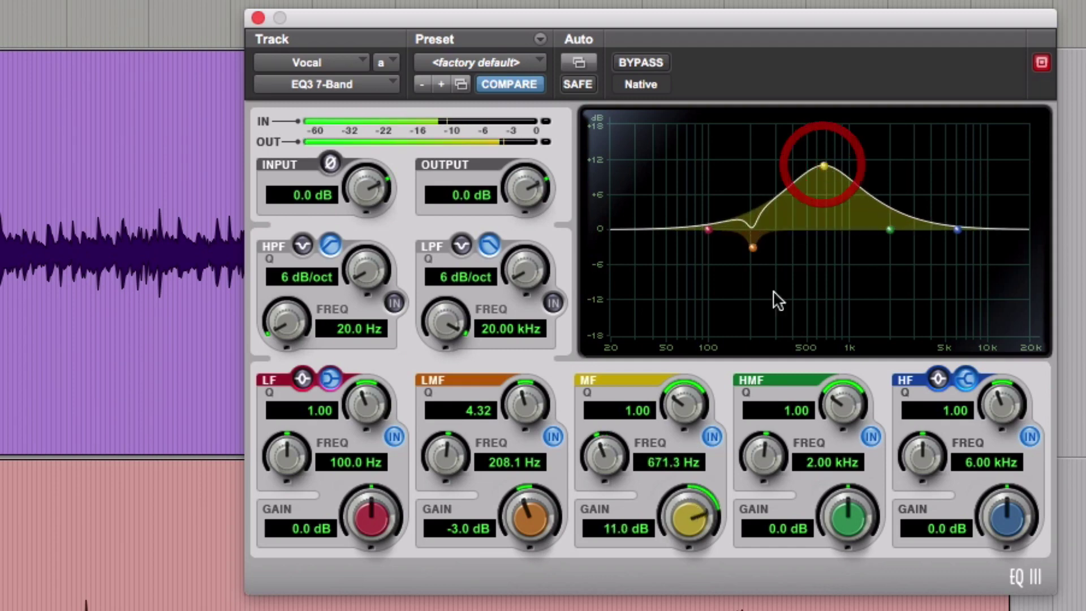
{"action": "left_click_drag", "start_coordinate": [684, 404], "coordinate": [686, 354]}
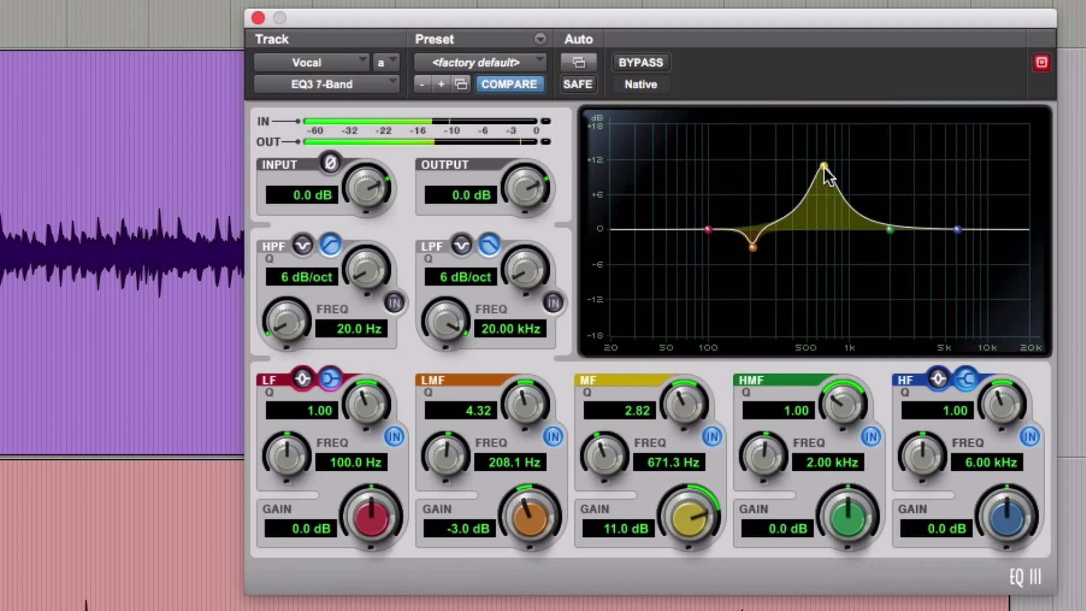
{"action": "left_click_drag", "start_coordinate": [824, 166], "coordinate": [842, 136]}
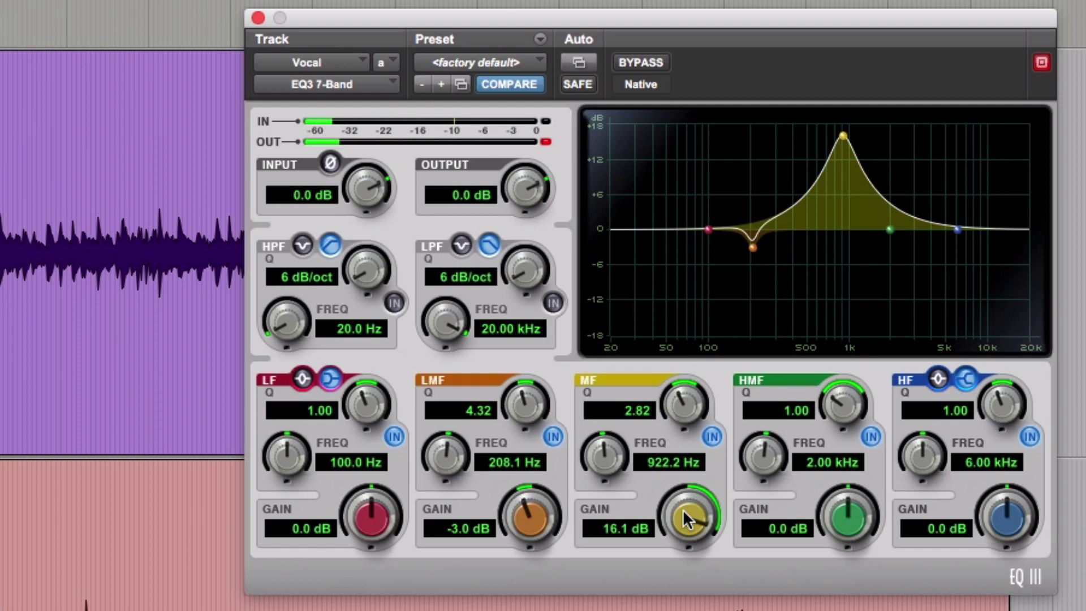
{"action": "left_click_drag", "start_coordinate": [688, 520], "coordinate": [681, 600]}
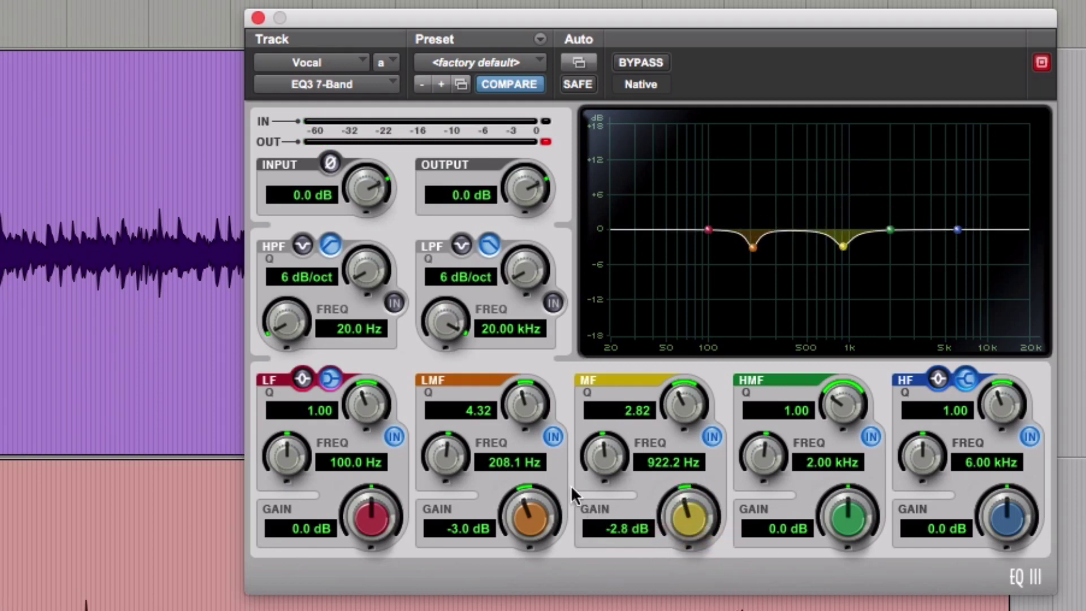
{"action": "left_click_drag", "start_coordinate": [692, 412], "coordinate": [686, 380]}
{"action": "left_click_drag", "start_coordinate": [535, 405], "coordinate": [534, 390]}
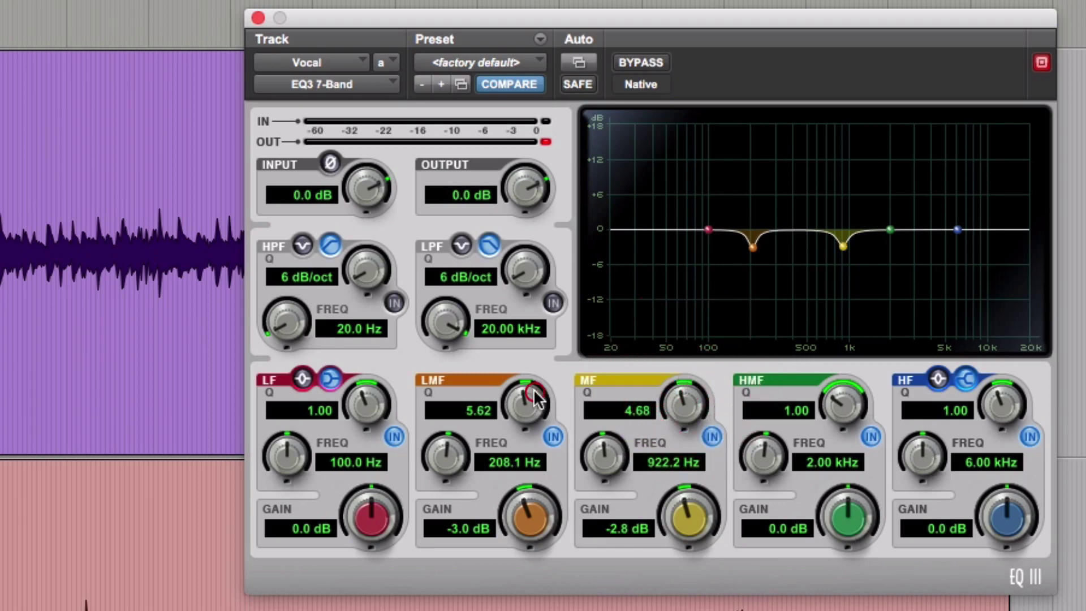
Step: Sweep a boosted HMF band for the unwanted frequency, and set it to -3.1 dB at 2.21 kHz with Q 5.31
{"action": "left_click_drag", "start_coordinate": [892, 234], "coordinate": [895, 156]}
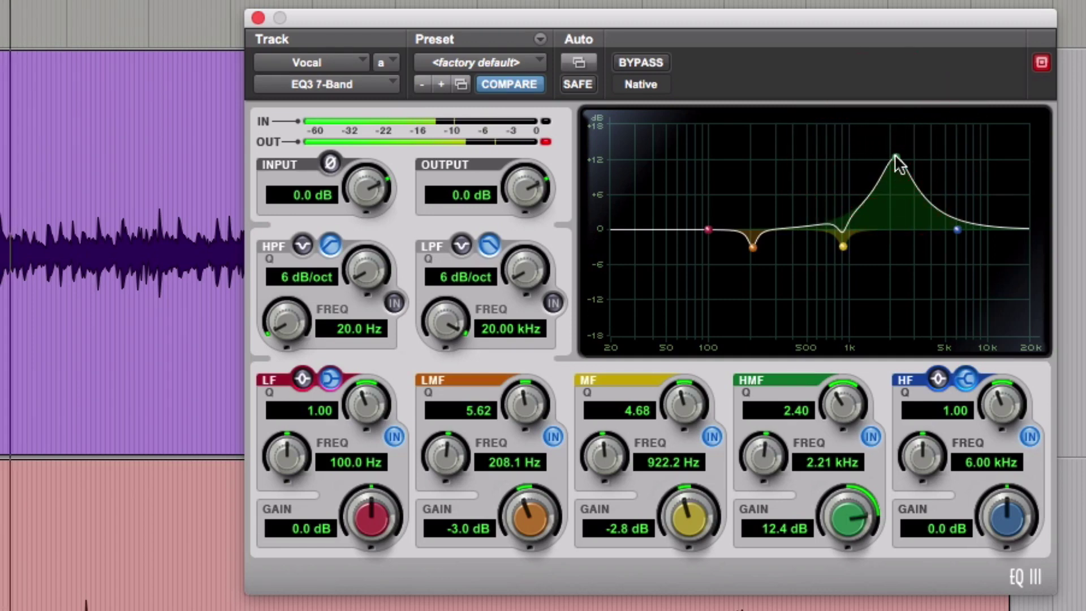
{"action": "left_click_drag", "start_coordinate": [851, 515], "coordinate": [851, 599]}
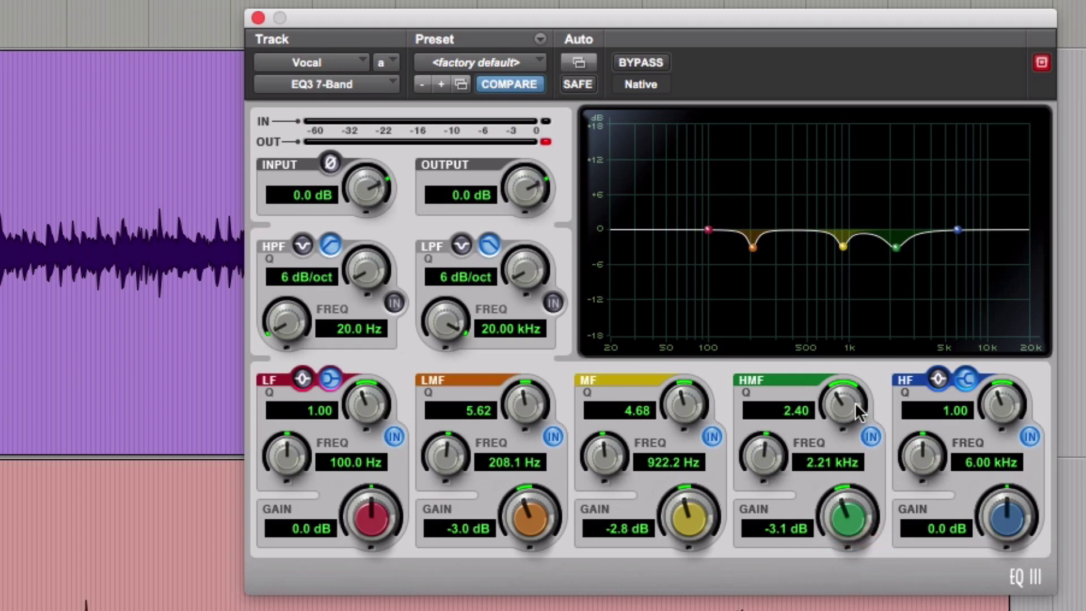
{"action": "left_click_drag", "start_coordinate": [854, 402], "coordinate": [851, 362]}
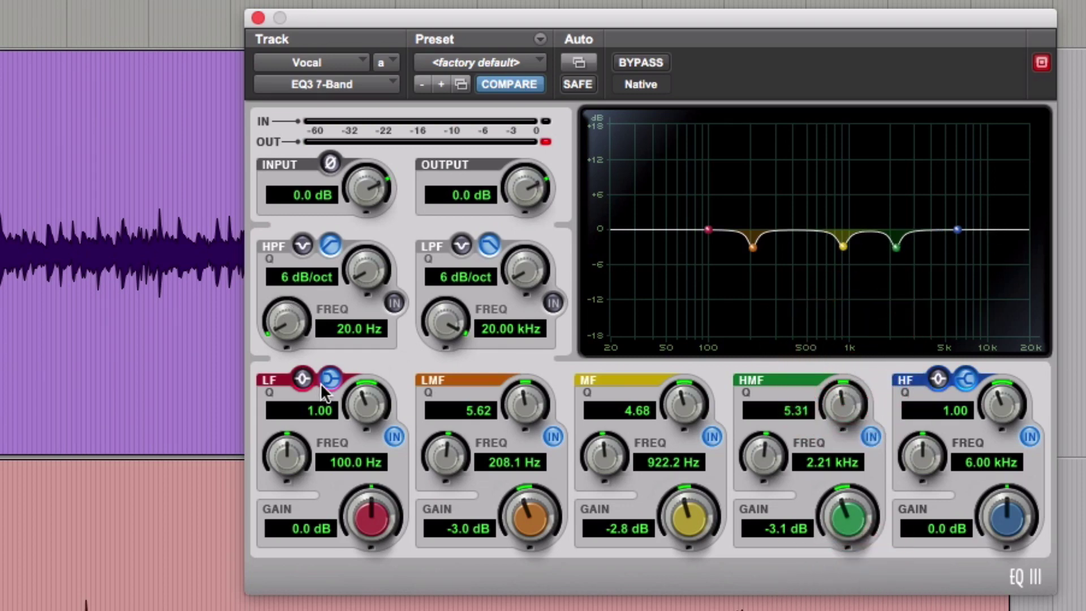
Step: Enable the Vocal EQ's high-pass filter and set it to 12 dB/oct at 83.0 Hz
{"action": "left_click", "coordinate": [396, 303]}
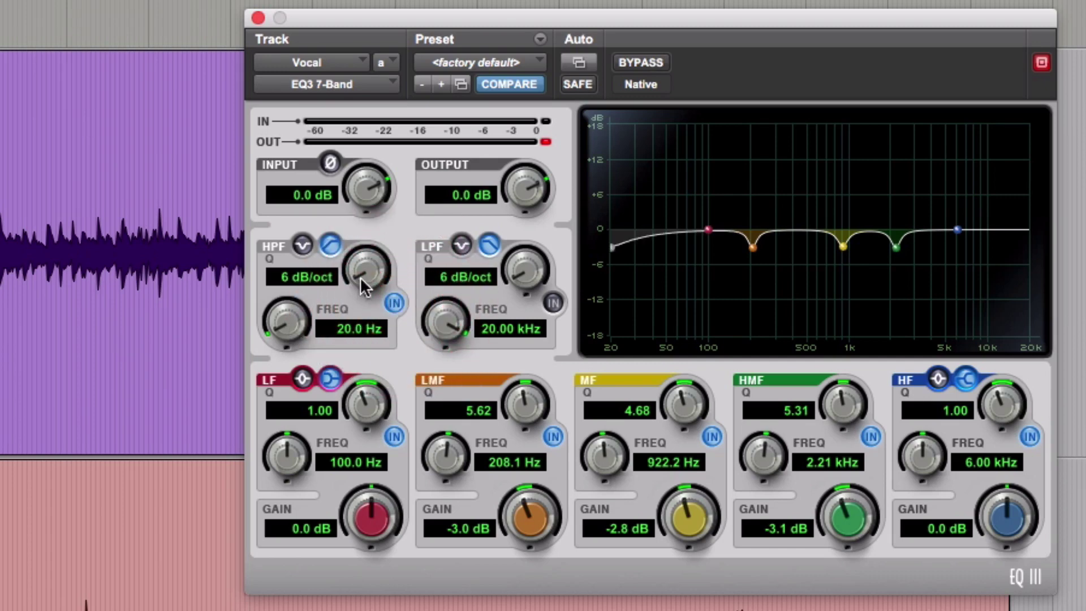
{"action": "left_click_drag", "start_coordinate": [360, 277], "coordinate": [360, 270]}
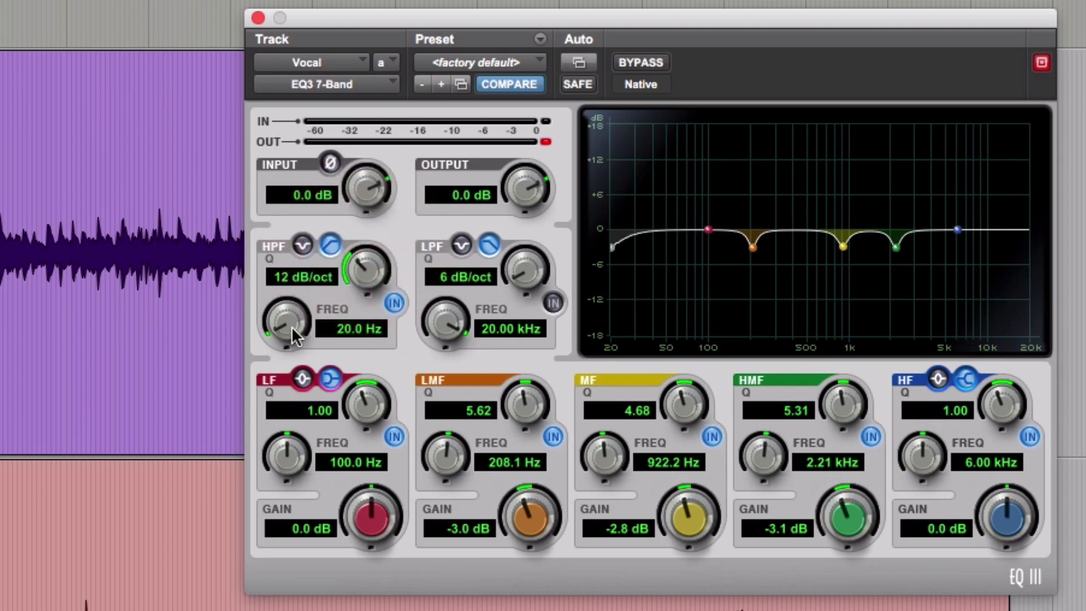
{"action": "left_click_drag", "start_coordinate": [295, 335], "coordinate": [285, 185]}
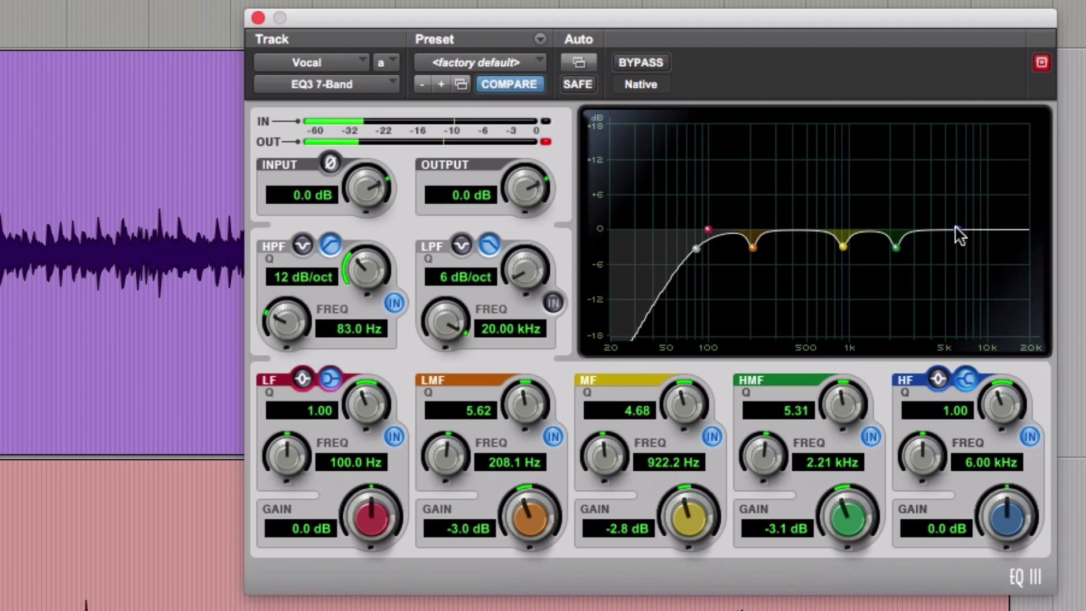
Step: Boost the HF shelf 3.4 dB at 6.20 kHz, and set the EQ output to 0.1 dB
{"action": "left_click_drag", "start_coordinate": [960, 235], "coordinate": [956, 208]}
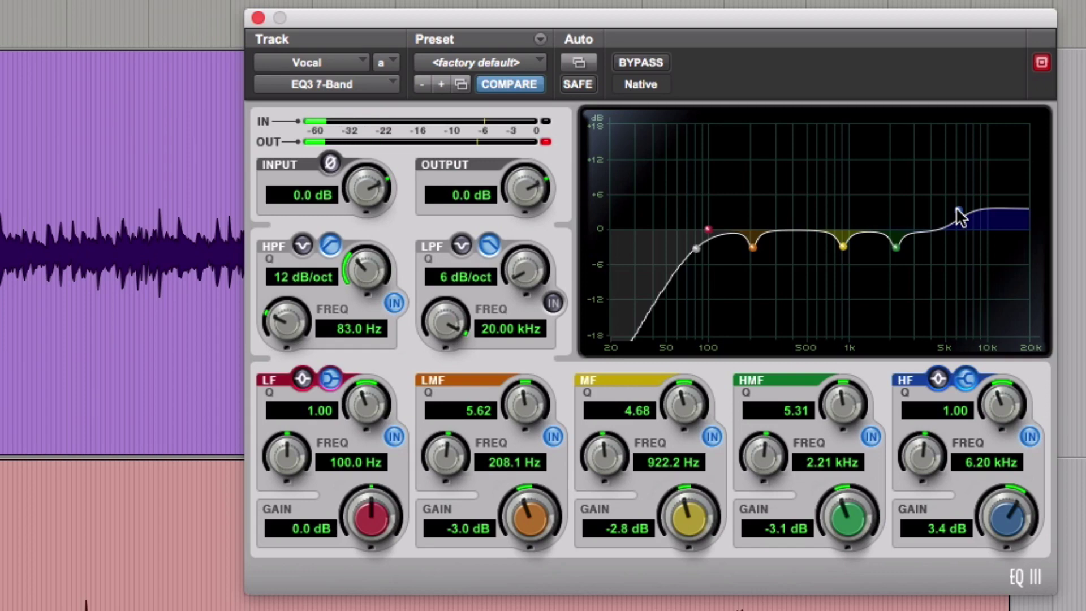
{"action": "left_click", "coordinate": [956, 205]}
{"action": "left_click", "coordinate": [473, 190]}
{"action": "type", "text": "."}
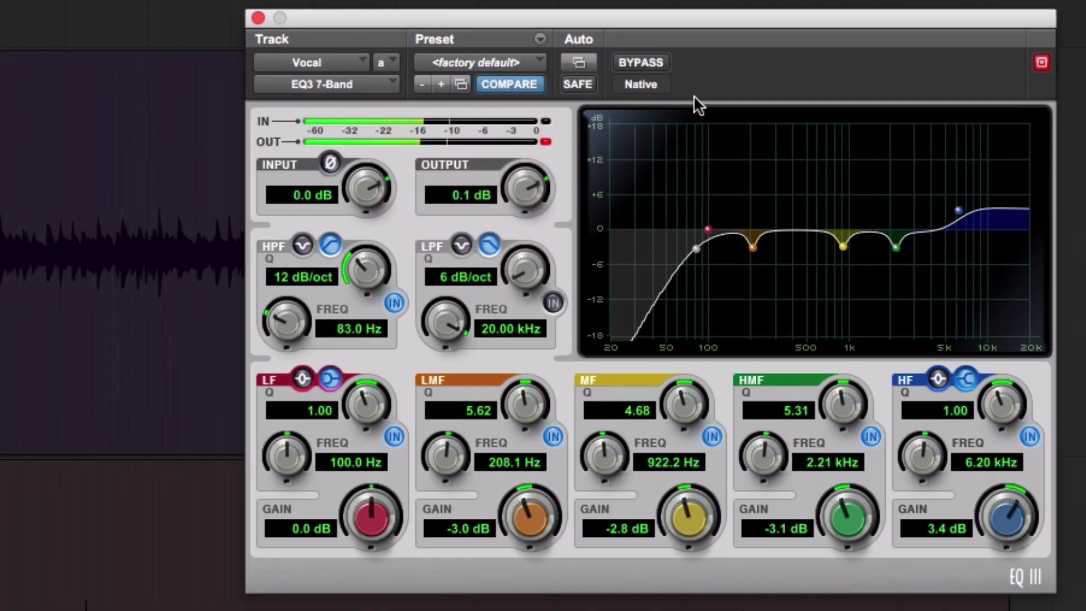
Step: Compare the Vocal sound with the EQ bypassed and active, and close the EQ window with it active
{"action": "left_click", "coordinate": [663, 61]}
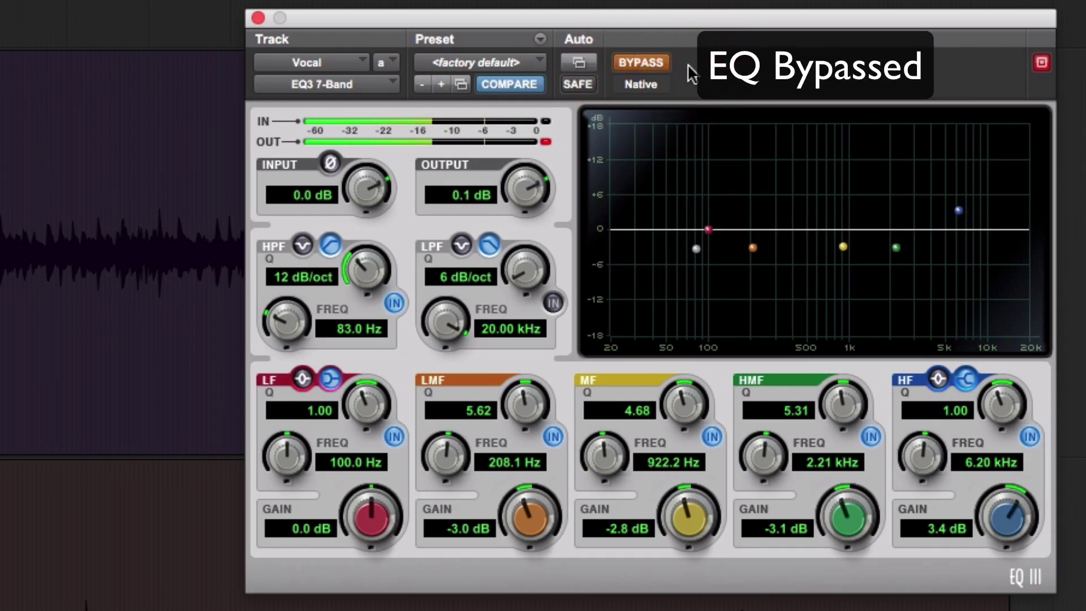
{"action": "left_click", "coordinate": [647, 63]}
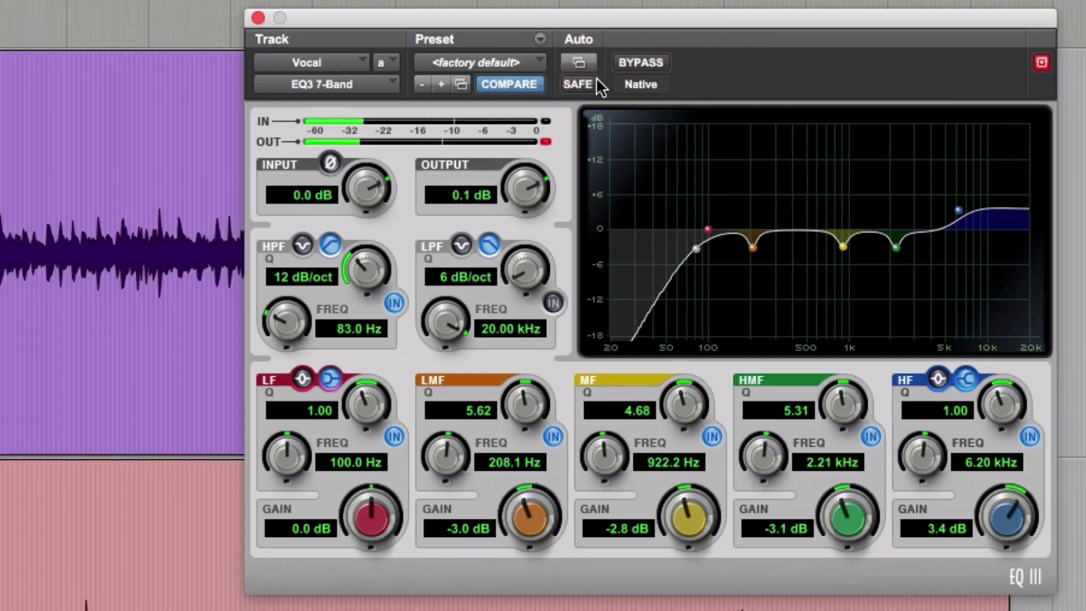
{"action": "left_click", "coordinate": [254, 19]}
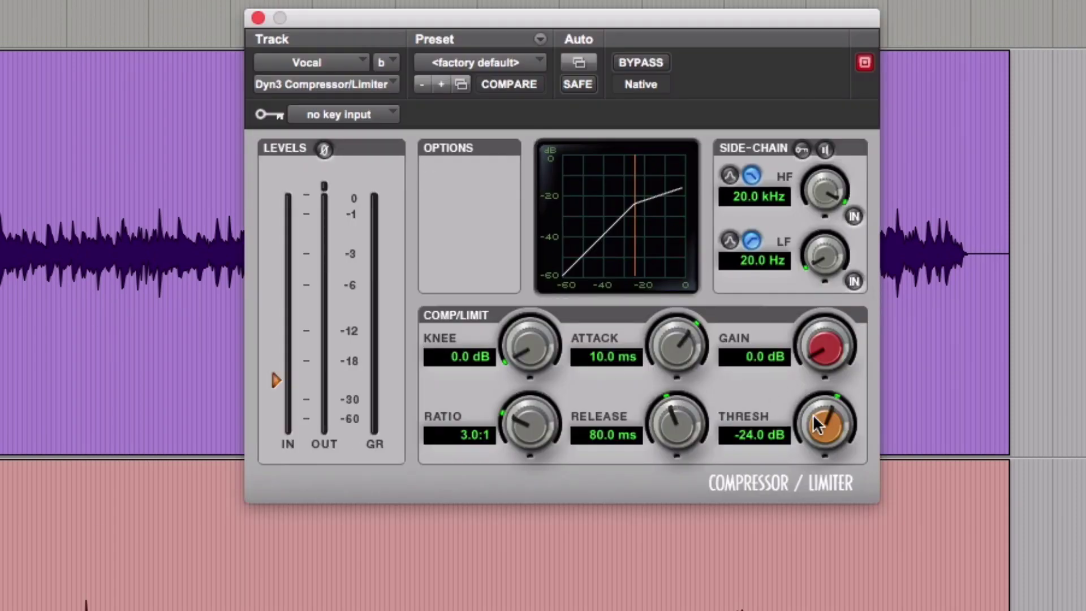
Step: During playback, set Vocal's Dyn3 Compressor/Limiter to a 4.7 ms attack, -21.1 dB threshold and 2.0 dB gain
{"action": "key", "text": "space"}
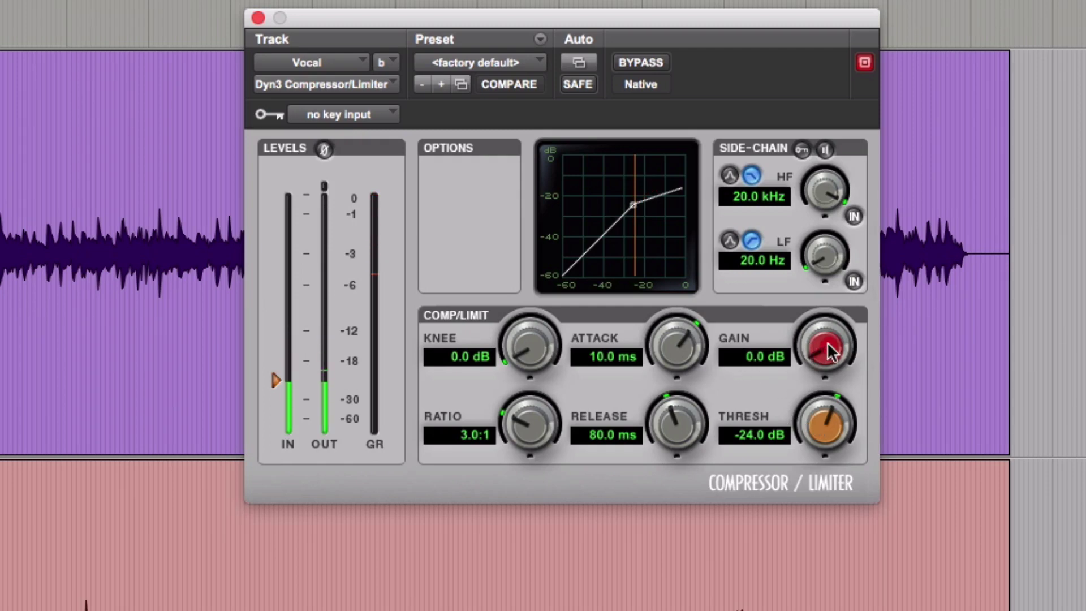
{"action": "left_click_drag", "start_coordinate": [827, 342], "coordinate": [823, 304]}
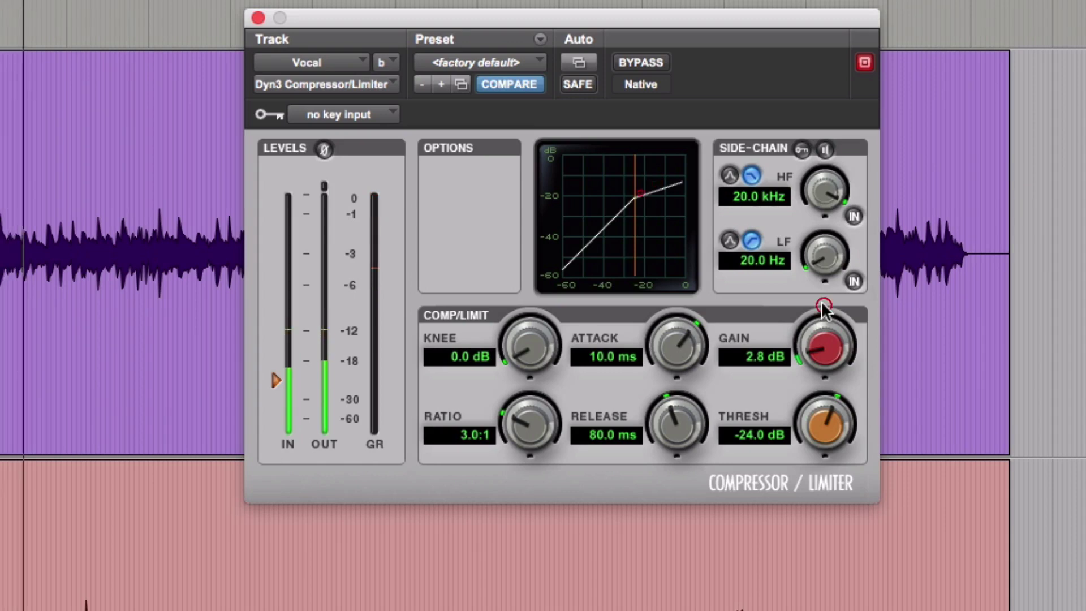
{"action": "left_click_drag", "start_coordinate": [678, 326], "coordinate": [659, 441]}
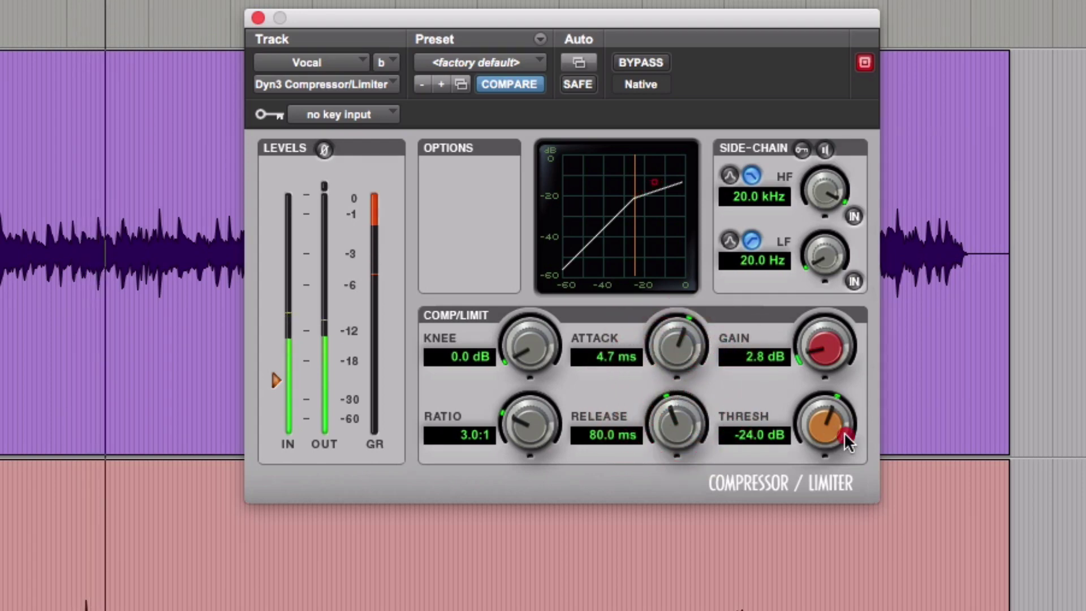
{"action": "left_click_drag", "start_coordinate": [845, 431], "coordinate": [842, 409]}
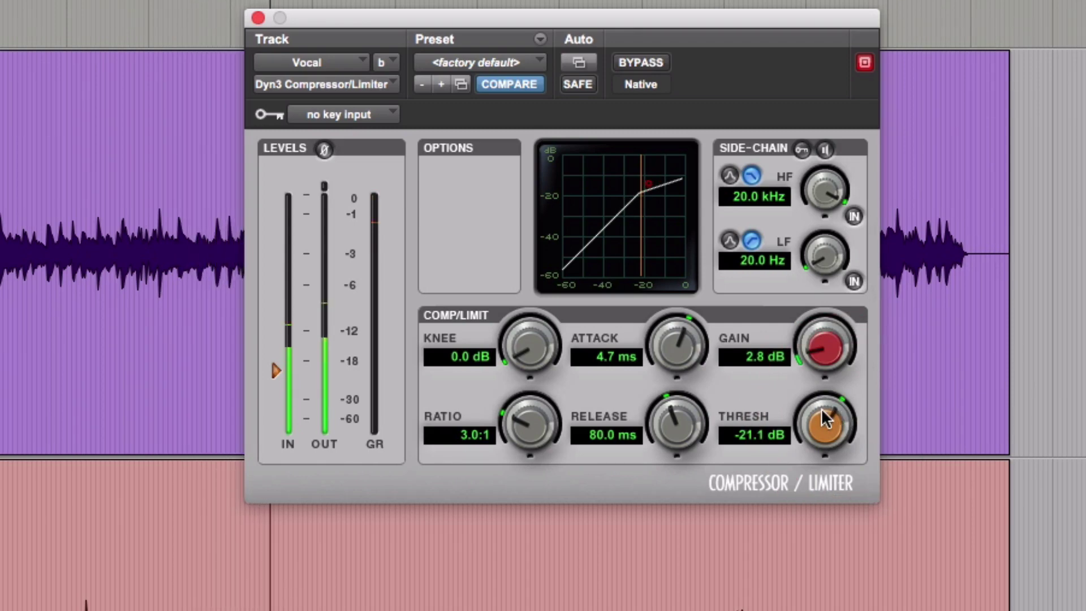
{"action": "left_click", "coordinate": [775, 355]}
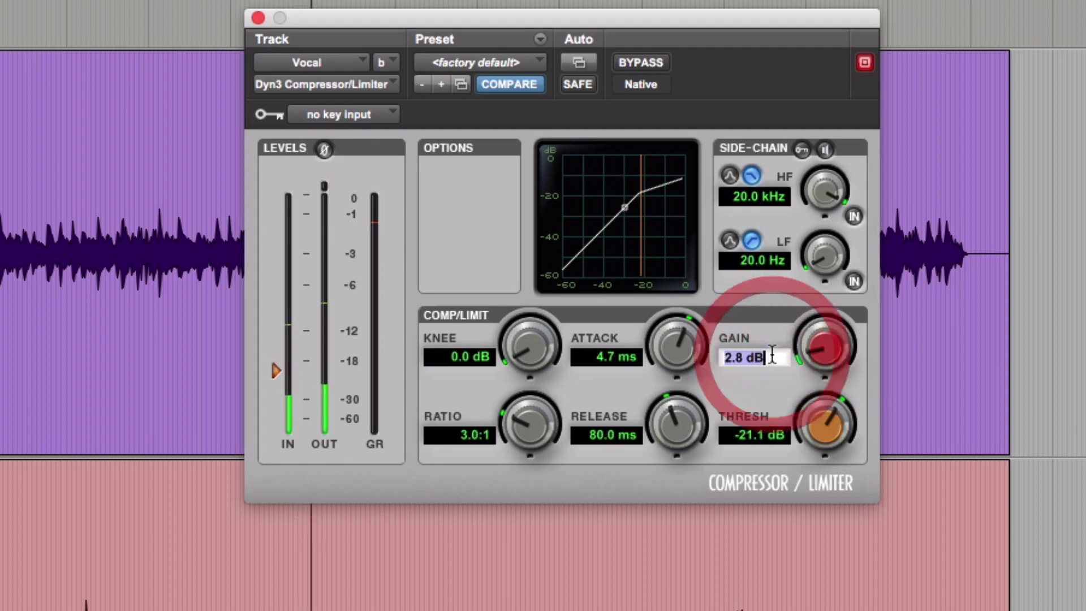
{"action": "type", "text": "2"}
{"action": "key", "text": "Return"}
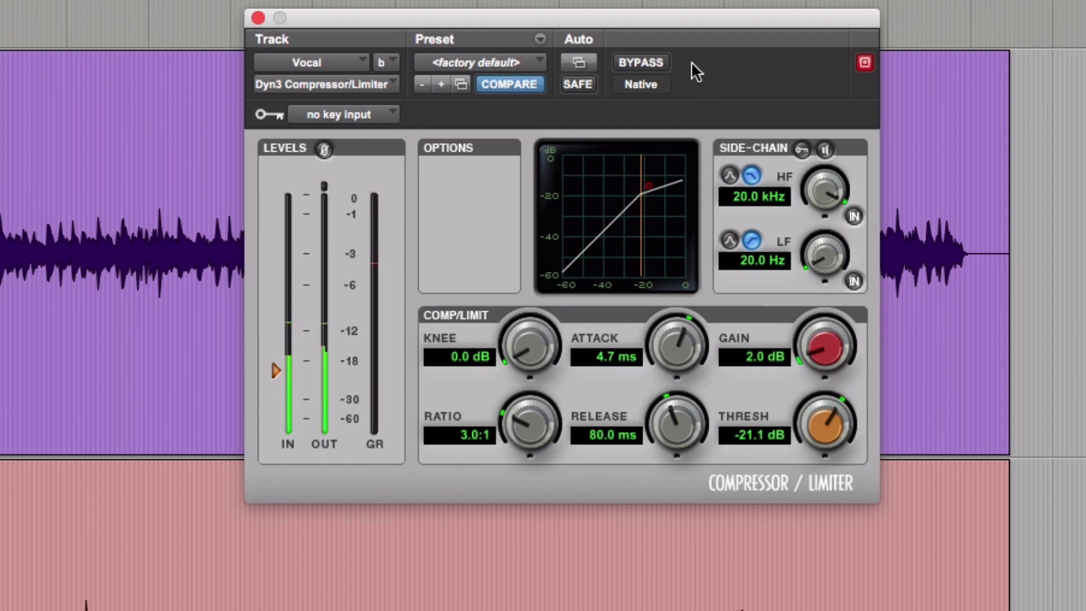
Step: Compare the Vocal sound with the Dyn3 Compressor/Limiter bypassed and active, leaving the compressor active
{"action": "left_click", "coordinate": [659, 63]}
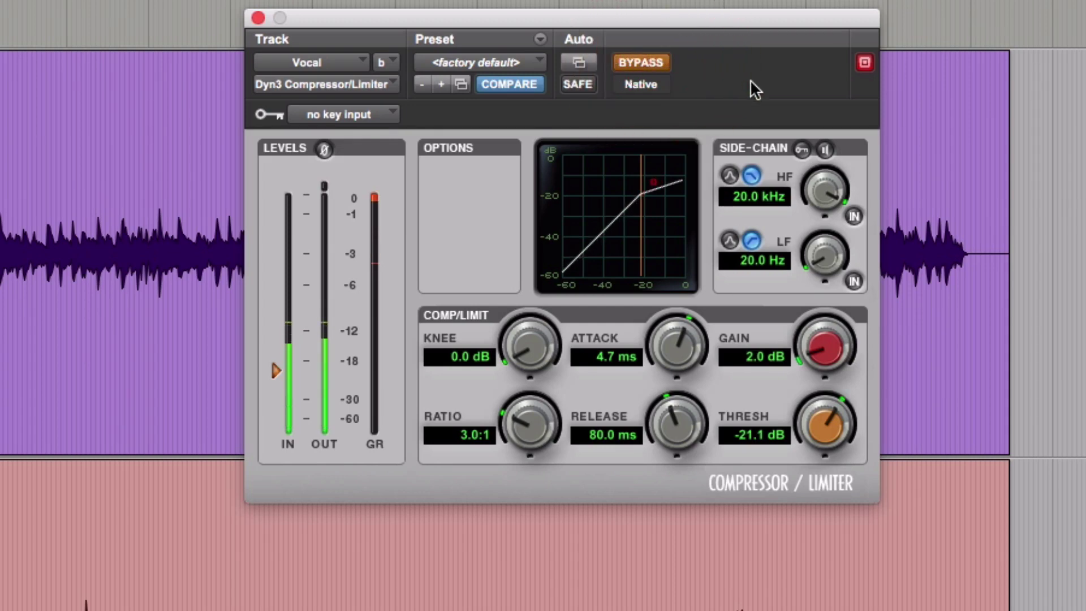
{"action": "left_click", "coordinate": [654, 62]}
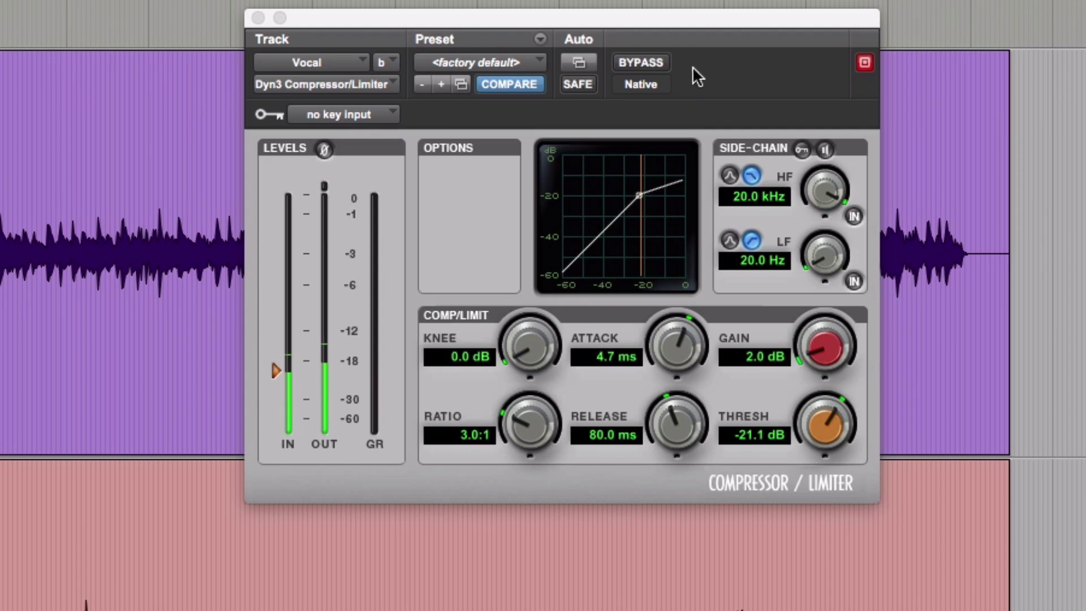
{"action": "left_click", "coordinate": [656, 62]}
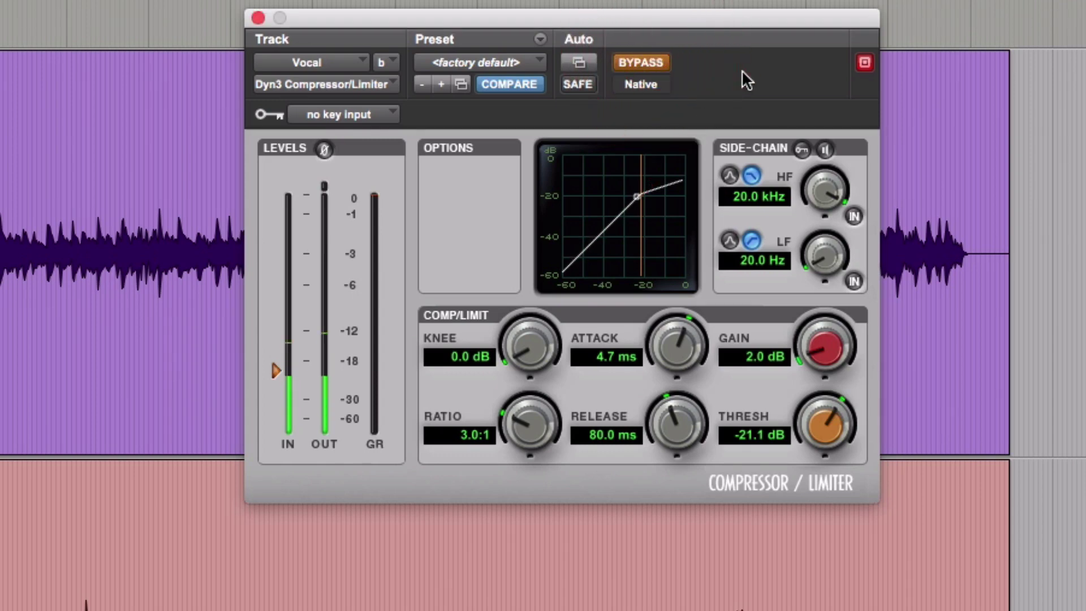
{"action": "left_click", "coordinate": [643, 63]}
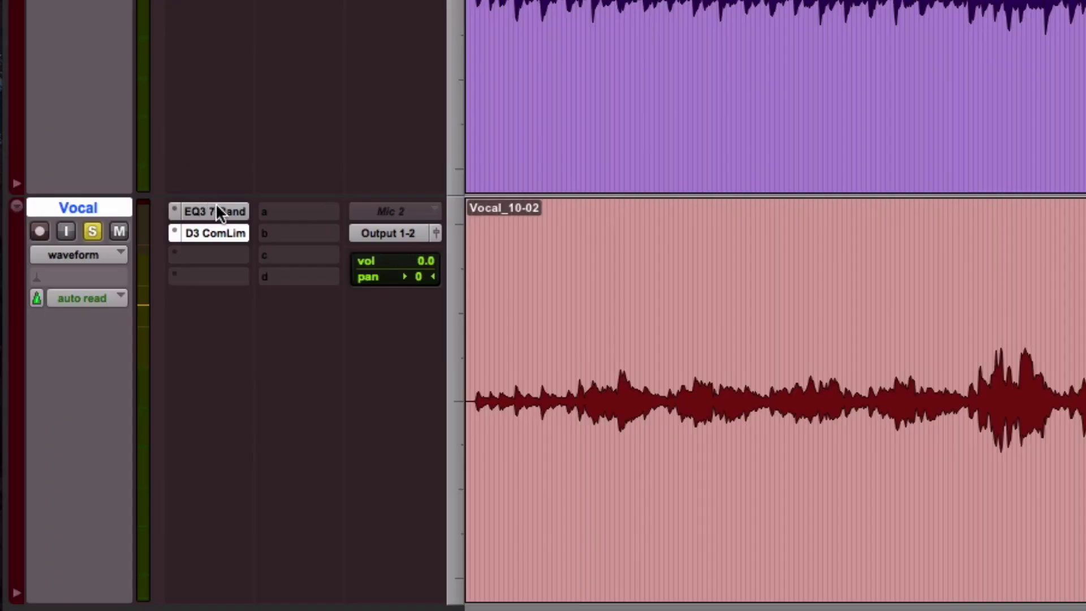
Step: Play the Vocal track from around bar 13 and compare it with both its EQ and compressor bypassed and active
{"action": "left_click", "coordinate": [981, 367]}
{"action": "key", "text": "space"}
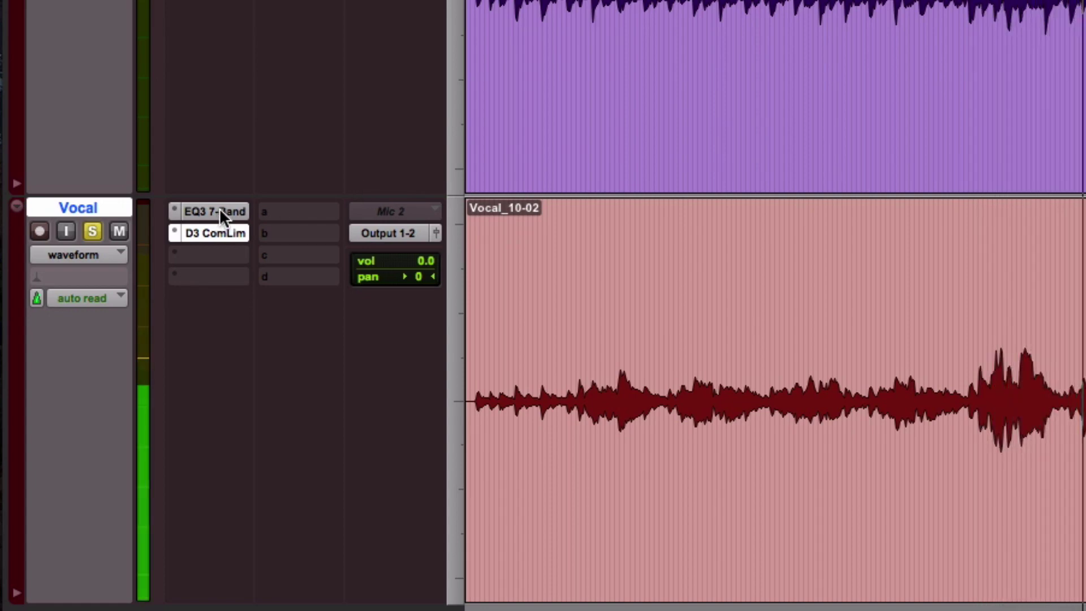
{"action": "left_click", "coordinate": [219, 208], "text": "shift+super"}
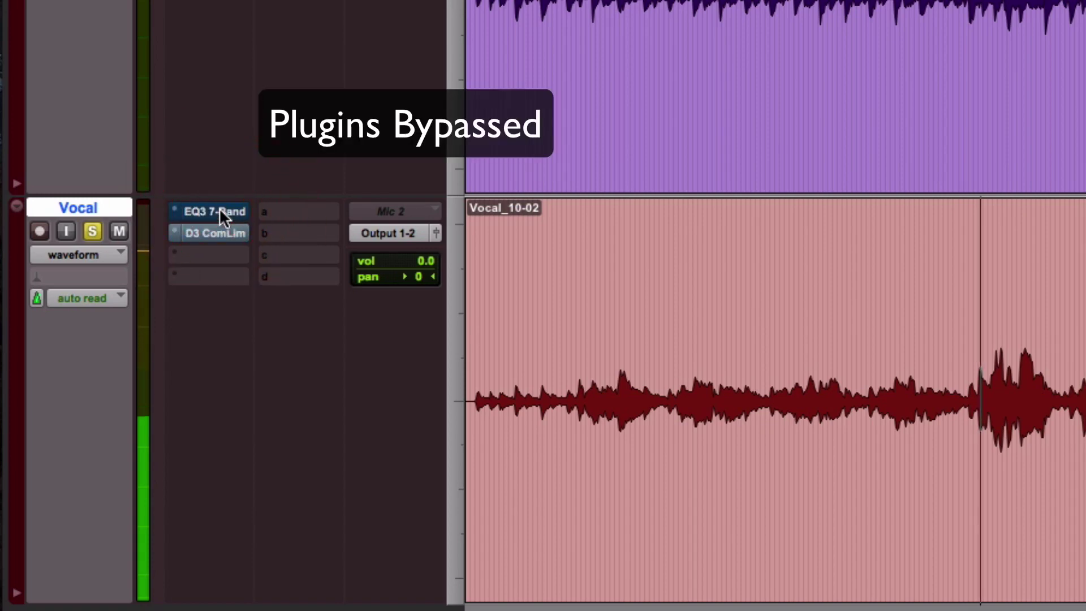
{"action": "left_click", "coordinate": [219, 208], "text": "shift+super"}
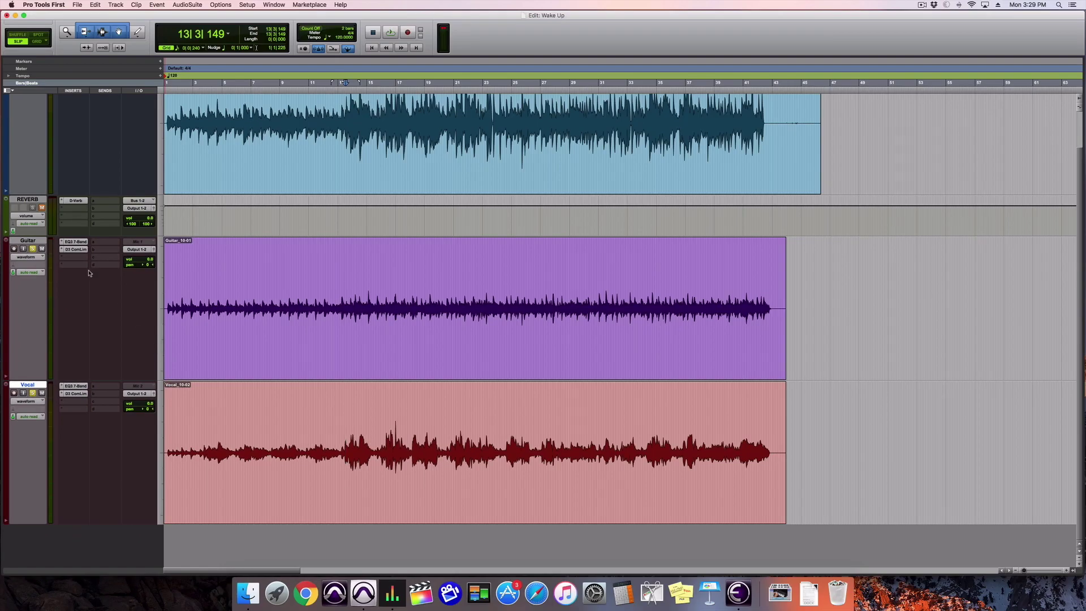
Step: Play Guitar and Vocal together from bar 13 in the Mix window, comparing all EQ and compressor inserts bypassed and active
{"action": "left_click", "coordinate": [340, 420]}
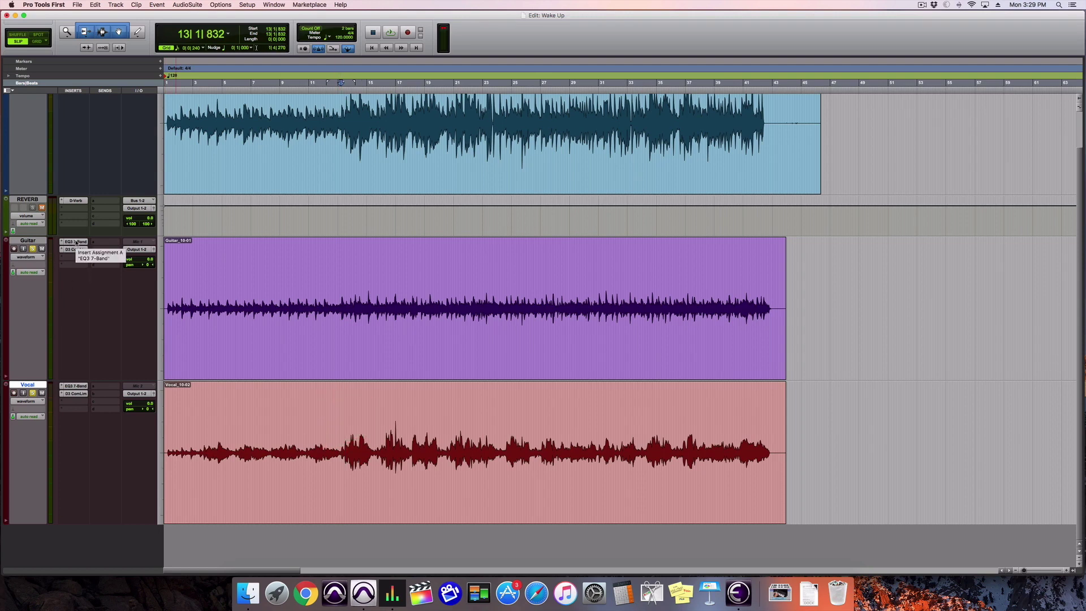
{"action": "key", "text": "super+equal"}
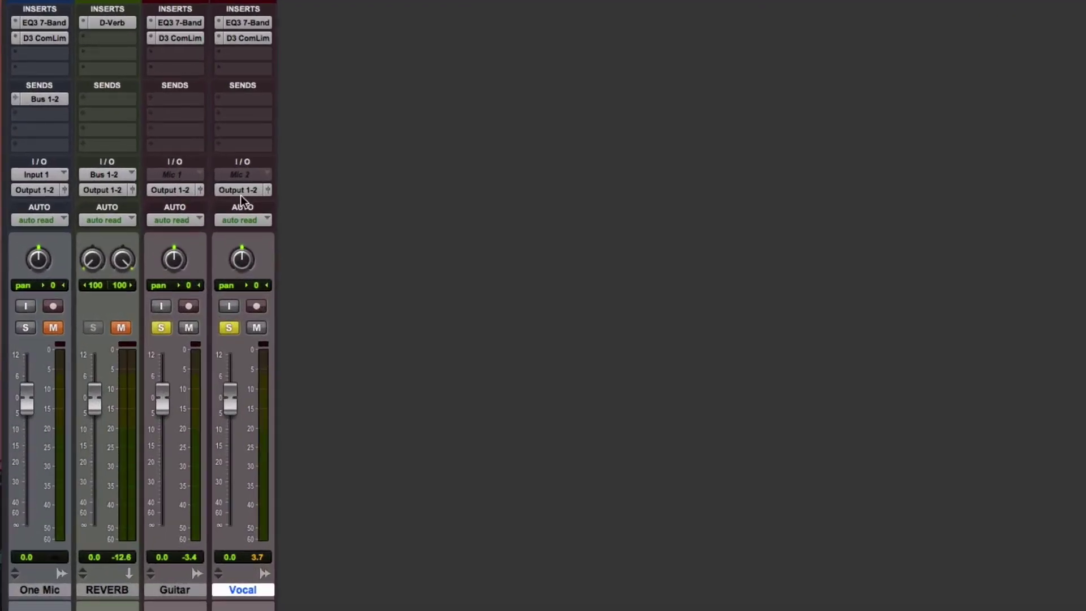
{"action": "key", "text": "space"}
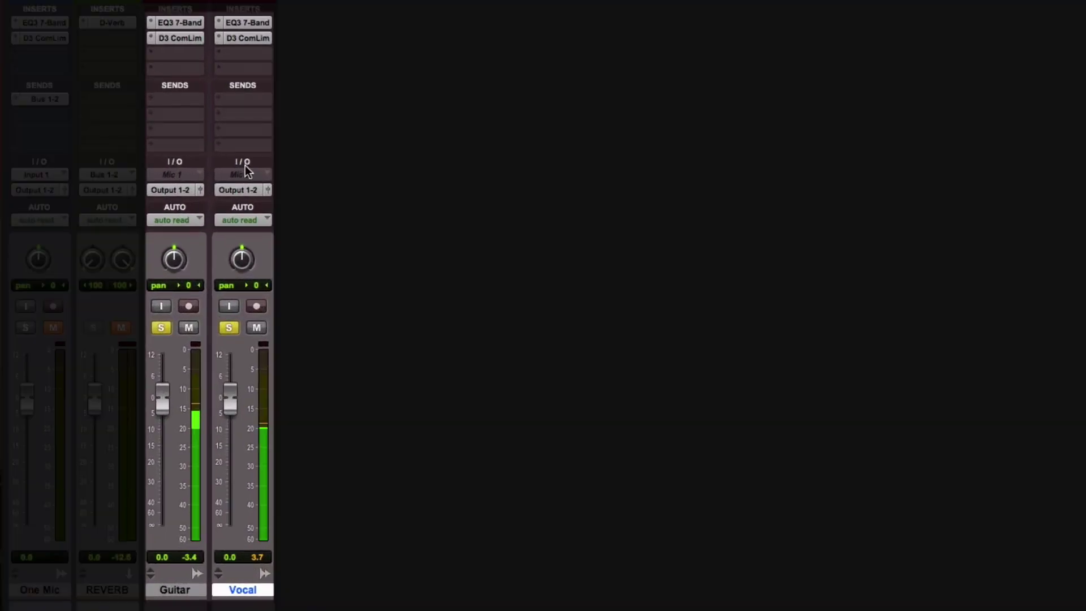
{"action": "left_click", "coordinate": [252, 22], "text": "alt+super"}
{"action": "left_click", "coordinate": [252, 39], "text": "alt+super"}
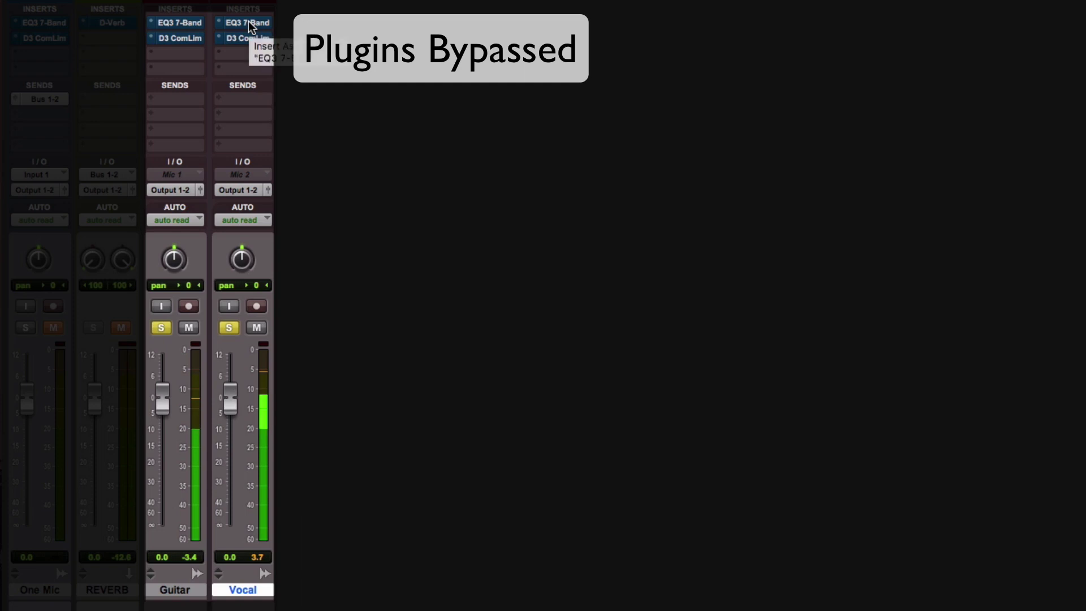
{"action": "left_click", "coordinate": [249, 24], "text": "alt+super"}
{"action": "left_click", "coordinate": [249, 38], "text": "alt+super"}
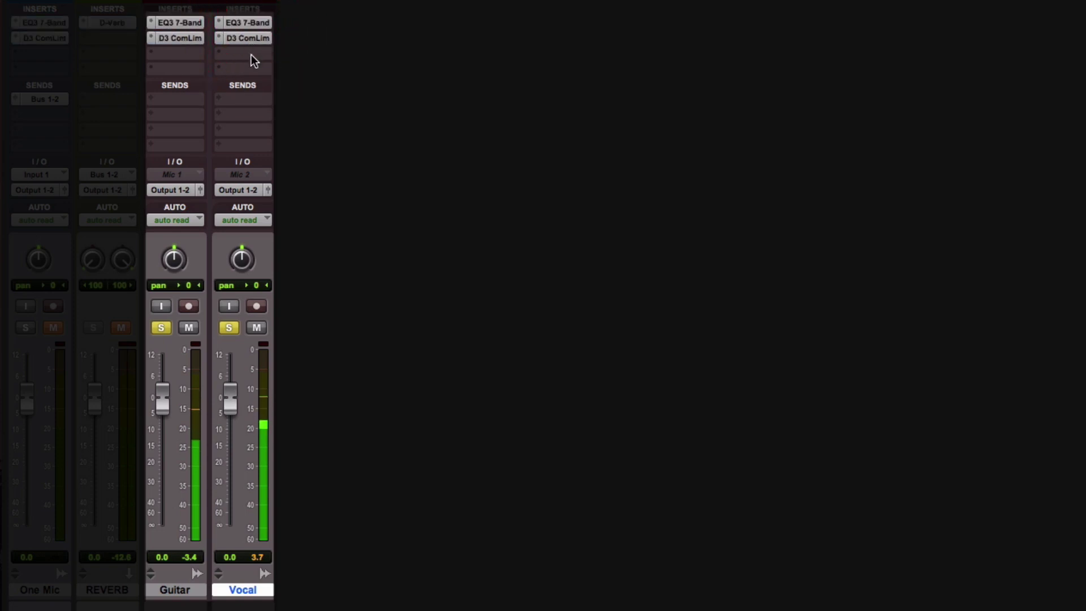
{"action": "left_click", "coordinate": [249, 26], "text": "alt+super"}
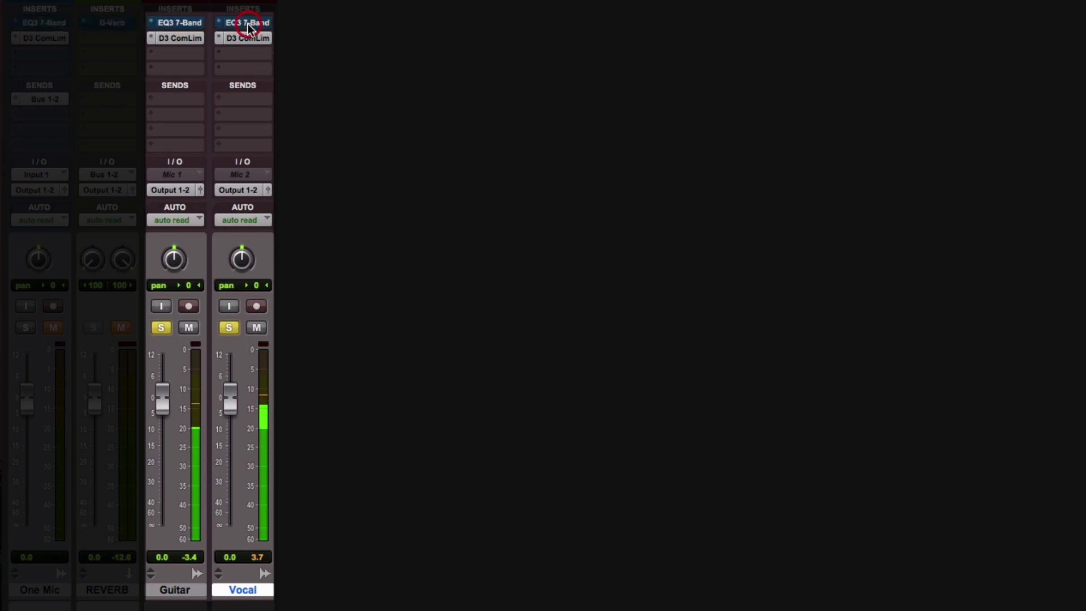
{"action": "left_click", "coordinate": [249, 38], "text": "alt+super"}
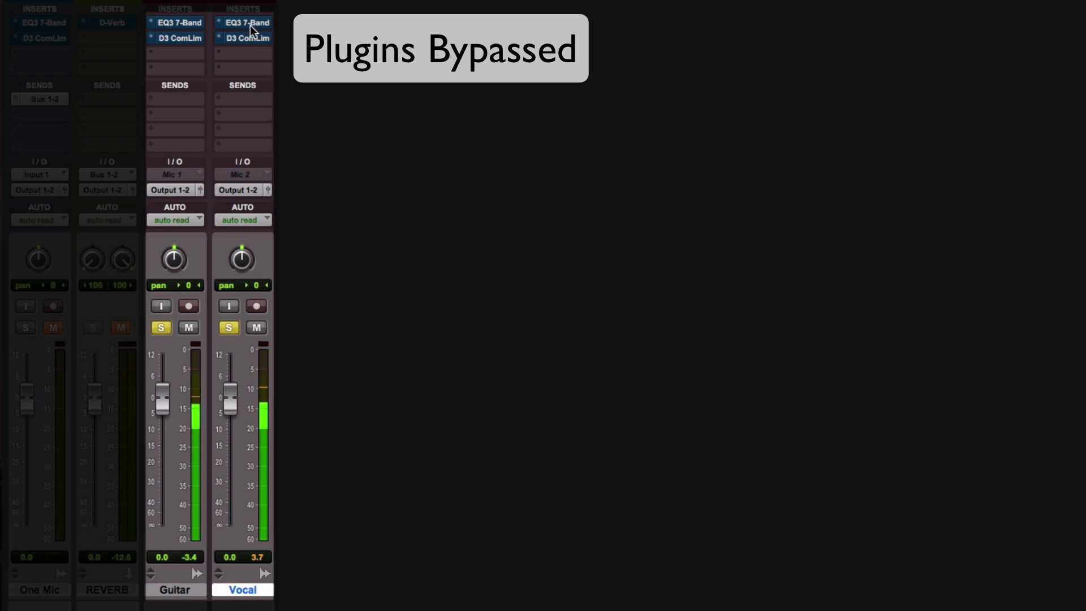
{"action": "left_click", "coordinate": [250, 25], "text": "alt+super"}
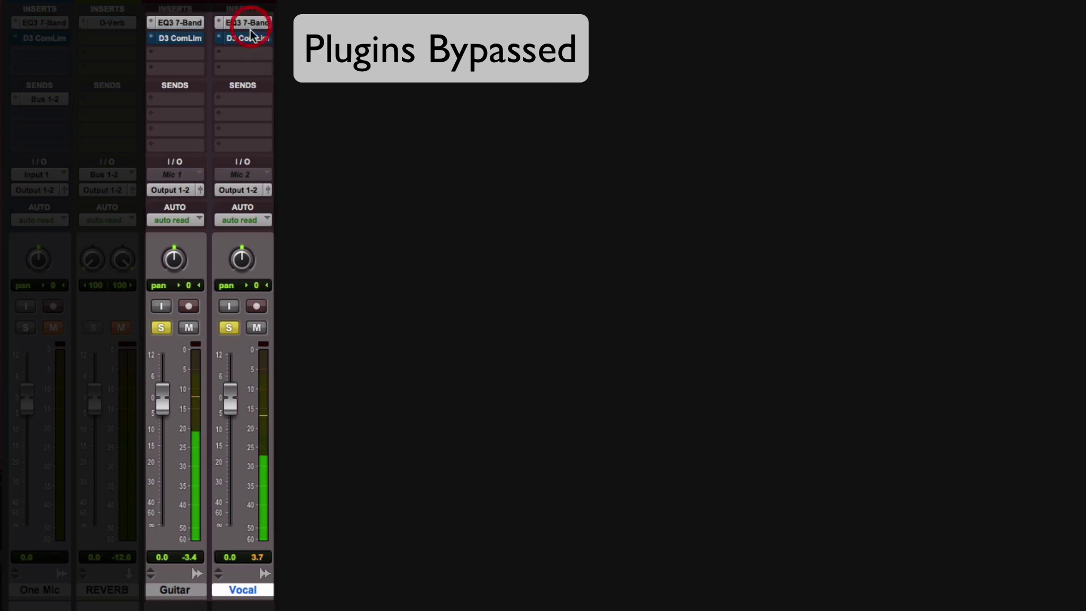
{"action": "left_click", "coordinate": [251, 39], "text": "alt+super"}
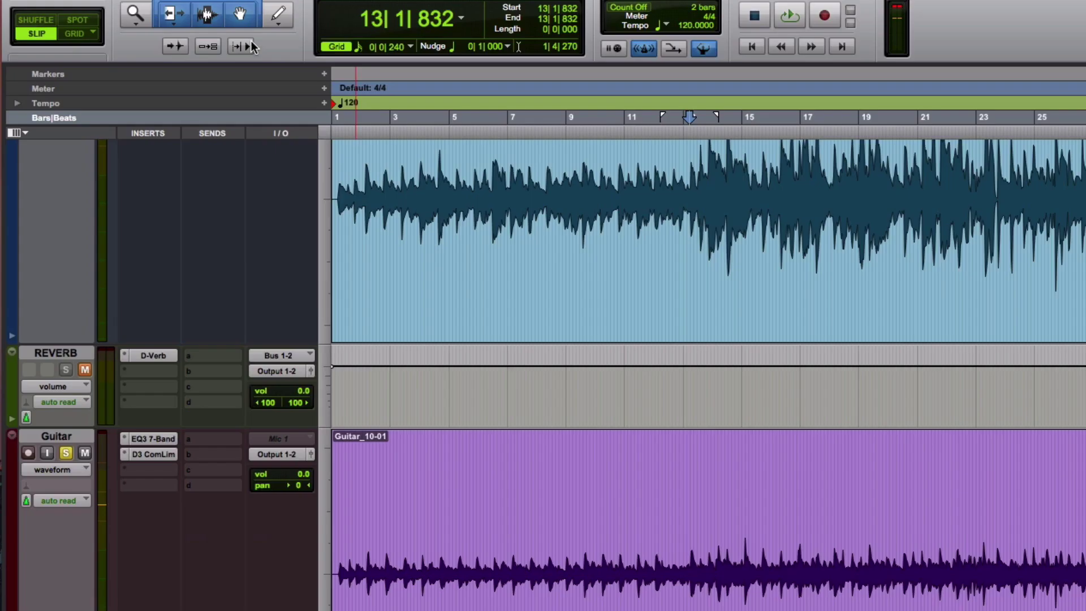
Step: Unmute the REVERB track and copy One Mic's Bus 1-2 send to the first send slot of Guitar and Vocal
{"action": "left_click", "coordinate": [83, 369]}
{"action": "left_click", "coordinate": [220, 439]}
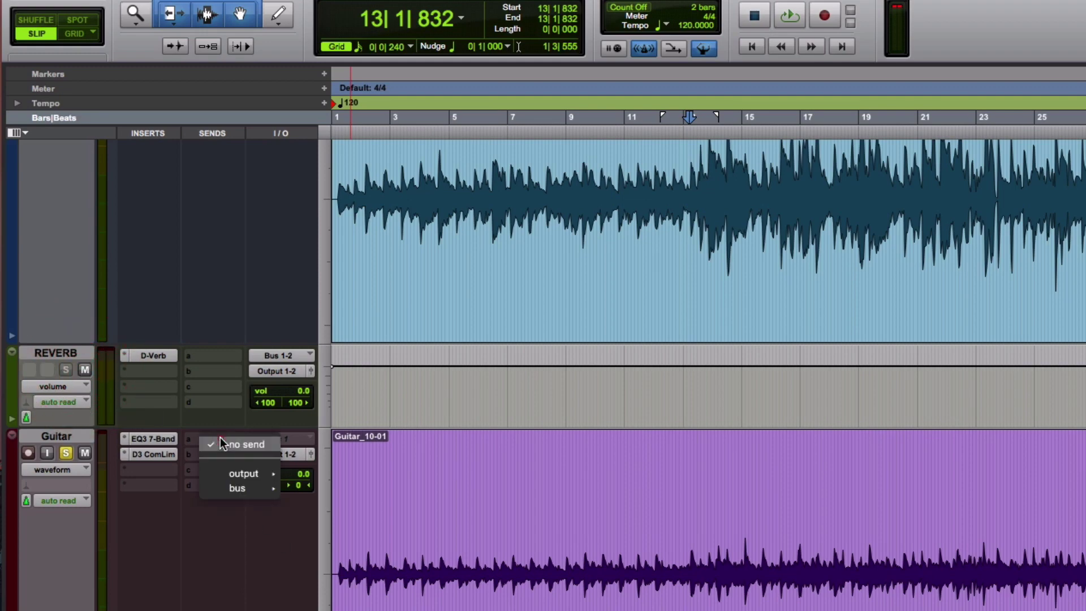
{"action": "left_click", "coordinate": [170, 540]}
{"action": "scroll", "coordinate": [202, 541], "scroll_direction": "up", "scroll_amount": 3}
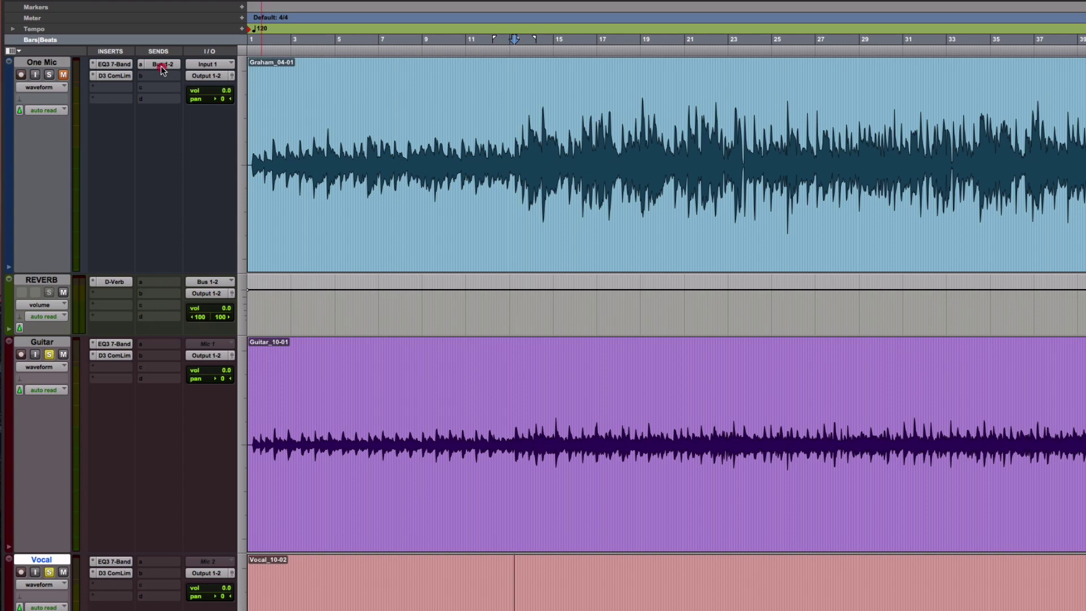
{"action": "left_click_drag", "start_coordinate": [162, 69], "coordinate": [168, 563]}
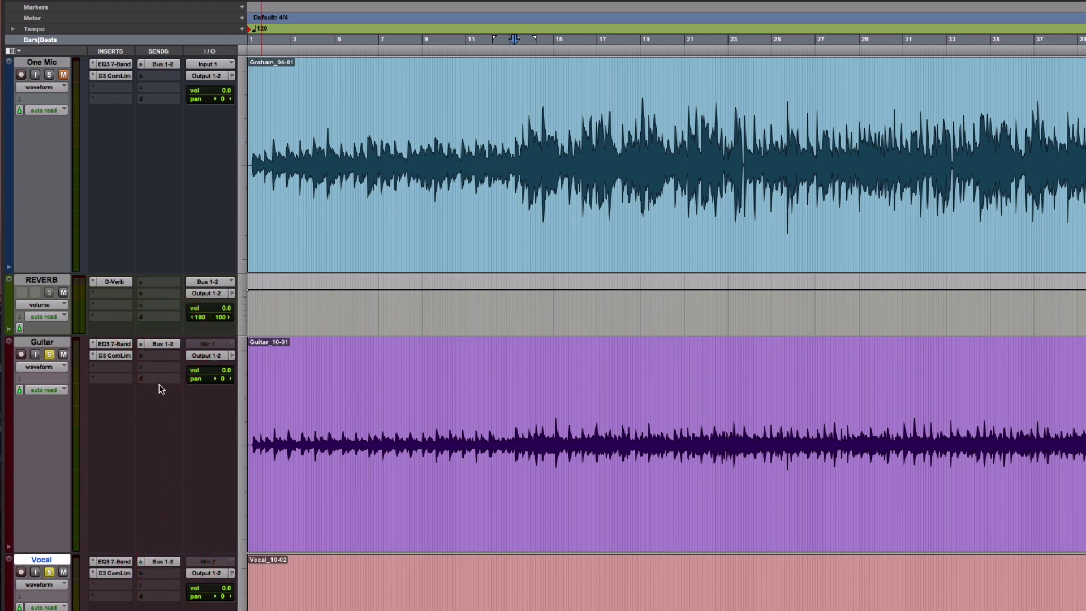
Step: During playback, lower the Vocal's Bus 1-2 send level and set the Guitar's Bus 1-2 send to -16.1 dB
{"action": "left_click", "coordinate": [163, 344]}
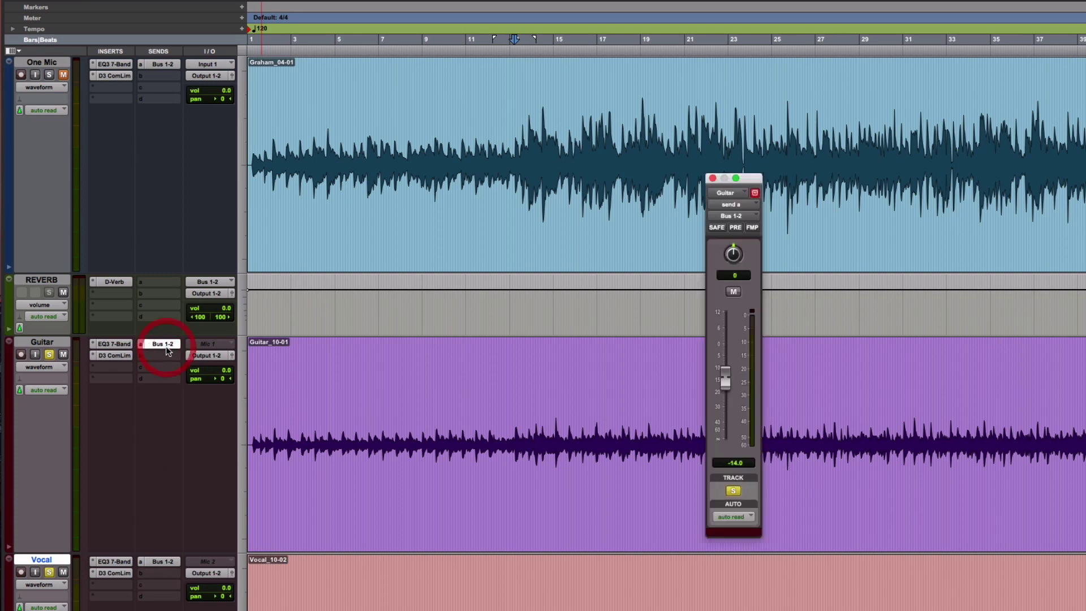
{"action": "left_click", "coordinate": [167, 563]}
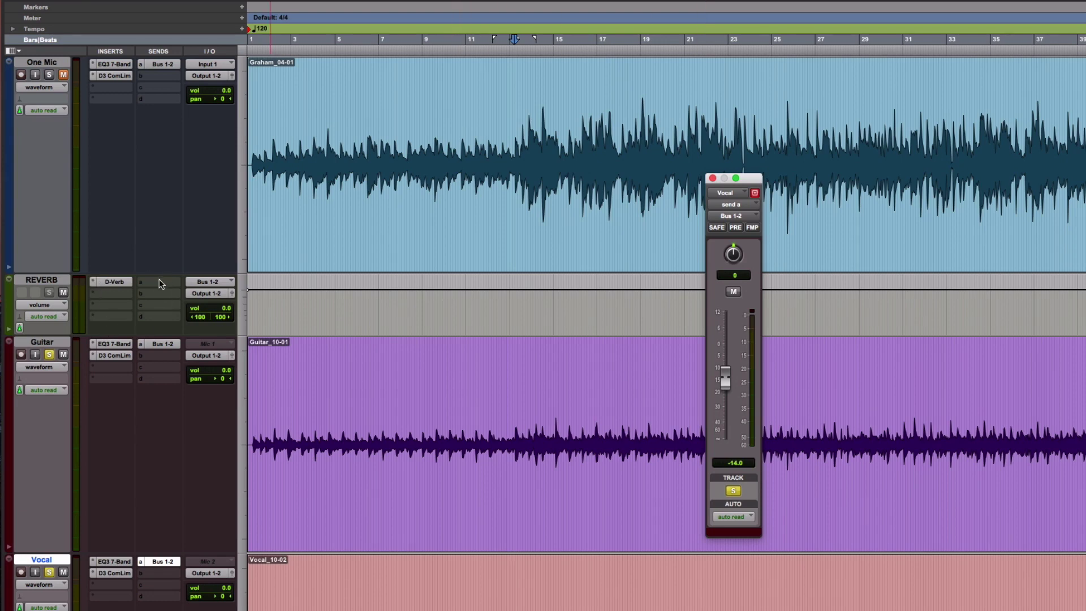
{"action": "key", "text": "space"}
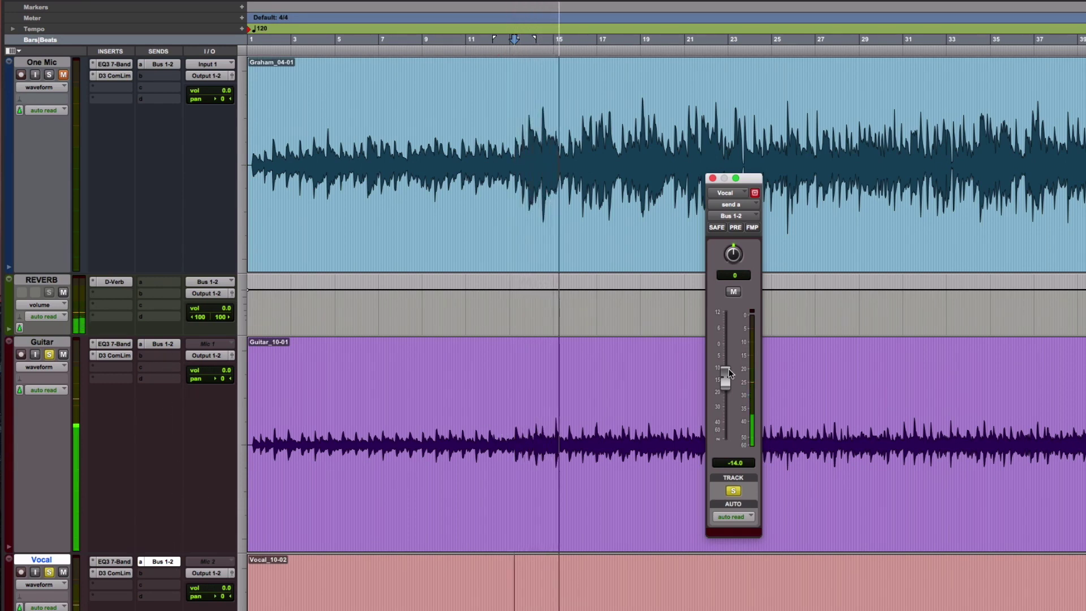
{"action": "left_click_drag", "start_coordinate": [728, 371], "coordinate": [726, 386]}
{"action": "left_click", "coordinate": [167, 346]}
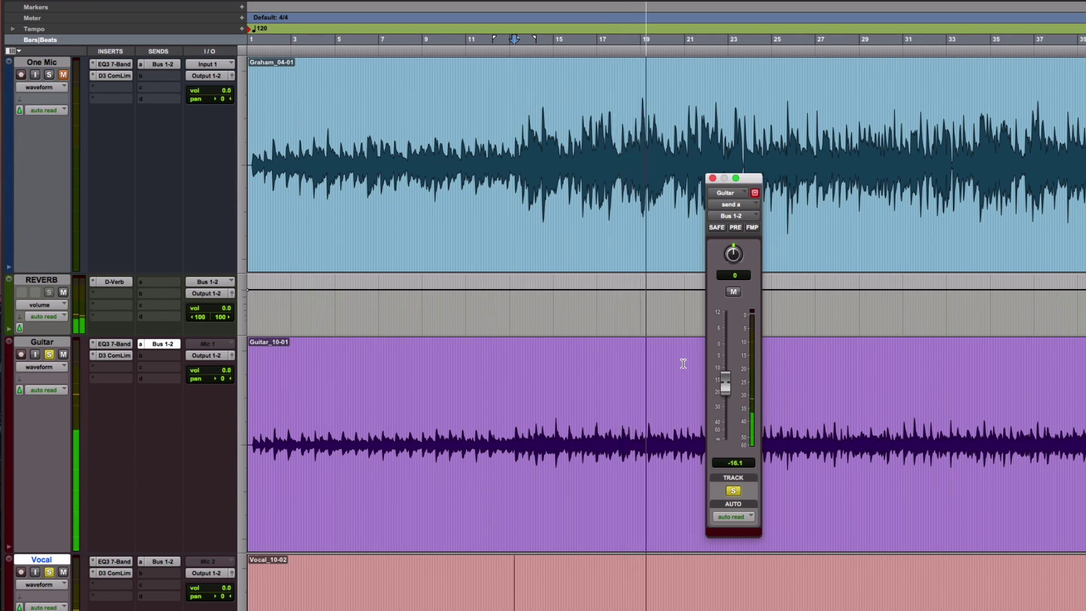
{"action": "key", "text": "space"}
Step: Play the mix in the Mix window and compare it with all inserts bypassed, REVERB muted and unmuted, and the inserts active
{"action": "key", "text": "super+equal"}
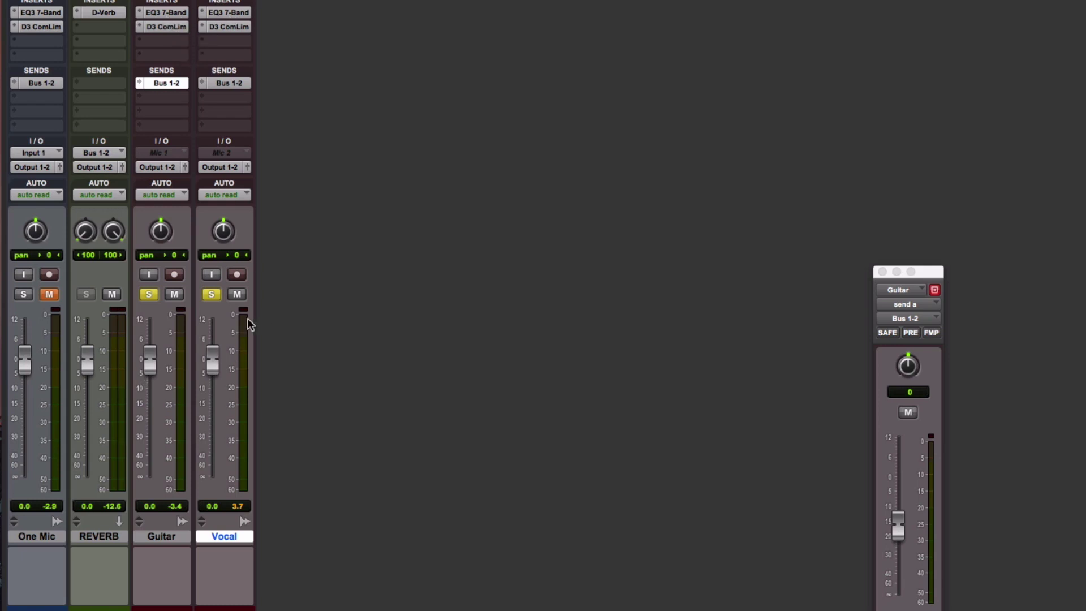
{"action": "key", "text": "space"}
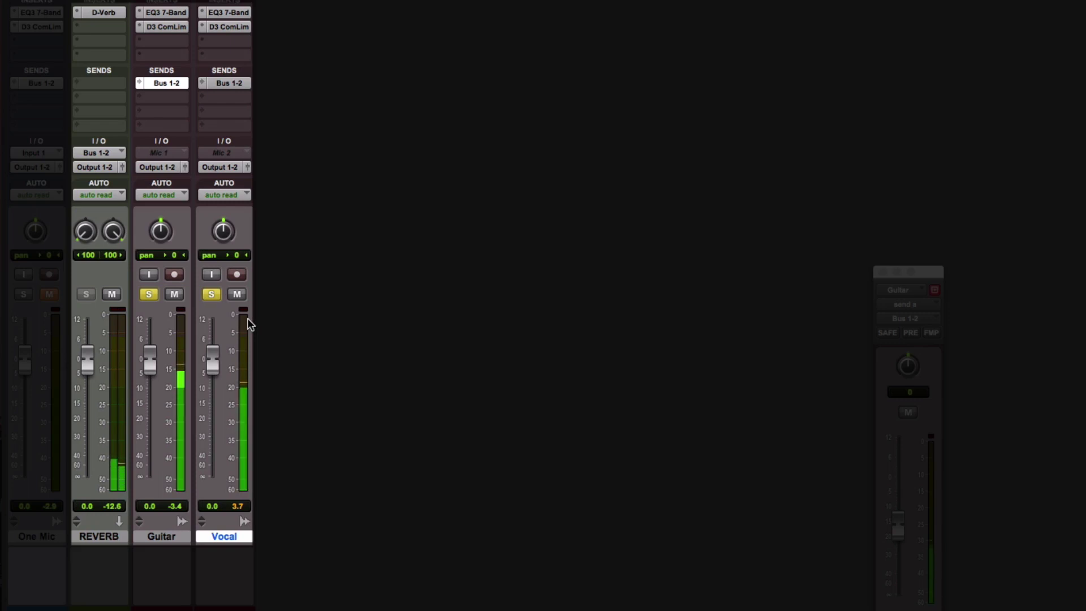
{"action": "left_click", "coordinate": [226, 12], "text": "alt+super"}
{"action": "left_click", "coordinate": [227, 26], "text": "alt+super"}
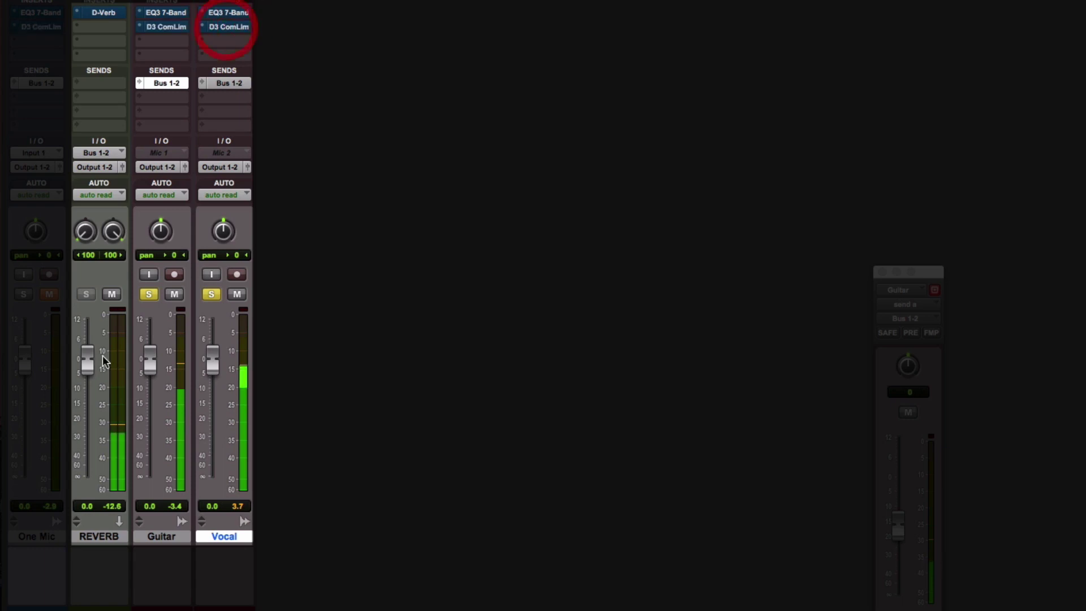
{"action": "left_click", "coordinate": [112, 295]}
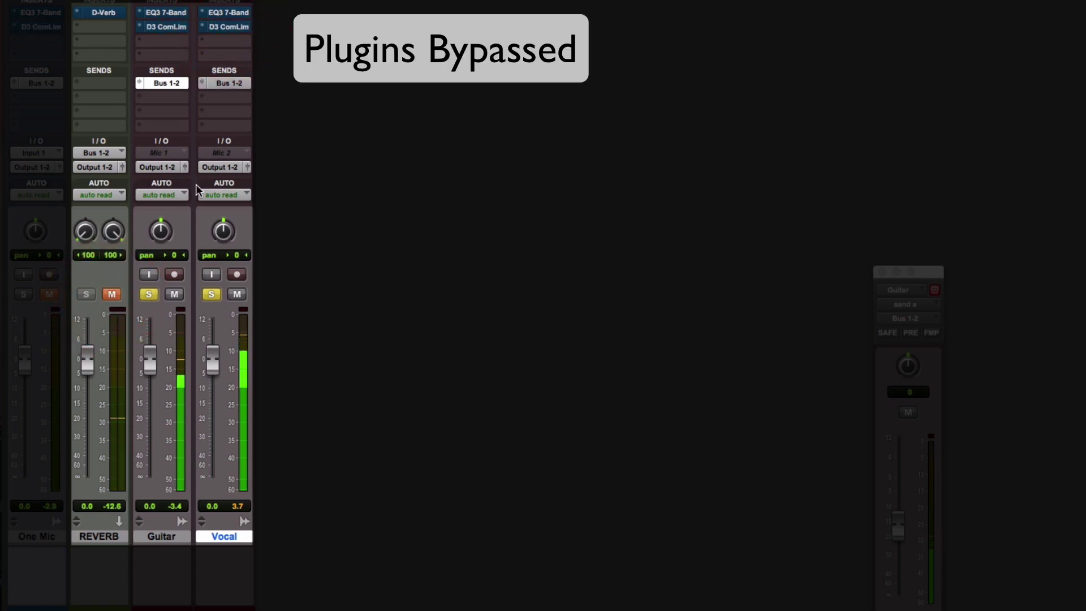
{"action": "left_click", "coordinate": [111, 295]}
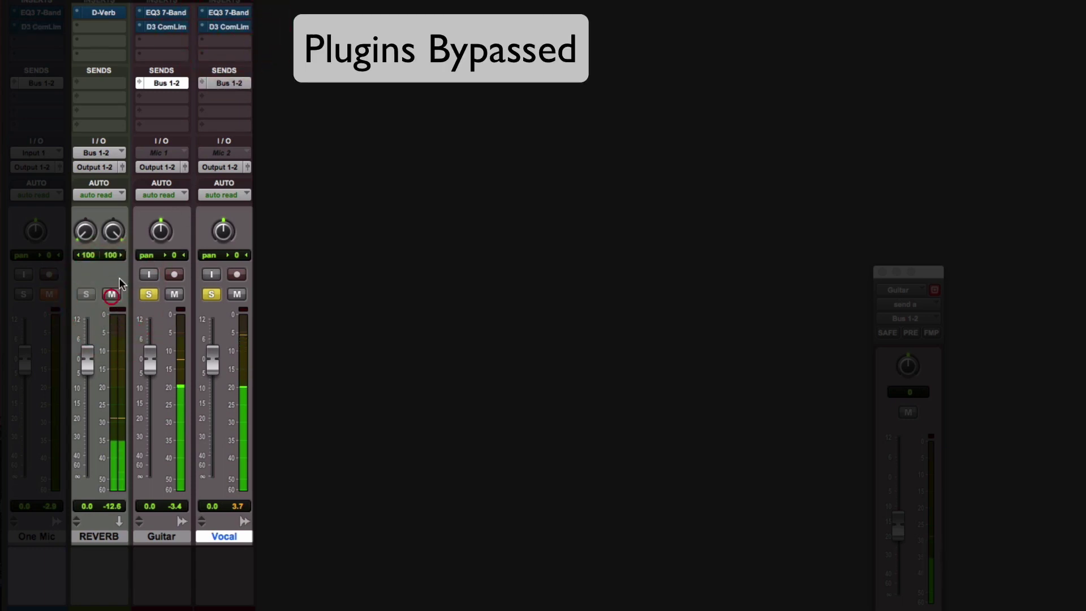
{"action": "left_click", "coordinate": [227, 12], "text": "alt+super"}
{"action": "left_click", "coordinate": [230, 27], "text": "alt+super"}
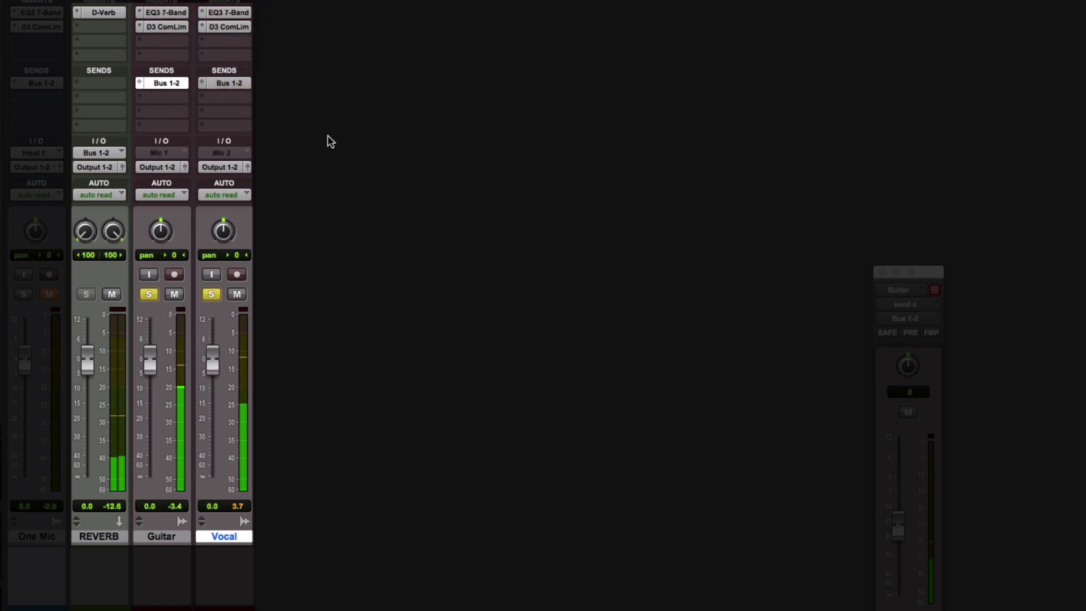
Step: Compare the mix again with all inserts bypassed and active, then dry with REVERB muted, ending with all inserts and REVERB on
{"action": "left_click", "coordinate": [226, 12], "text": "alt+super"}
{"action": "left_click", "coordinate": [229, 27], "text": "alt+super"}
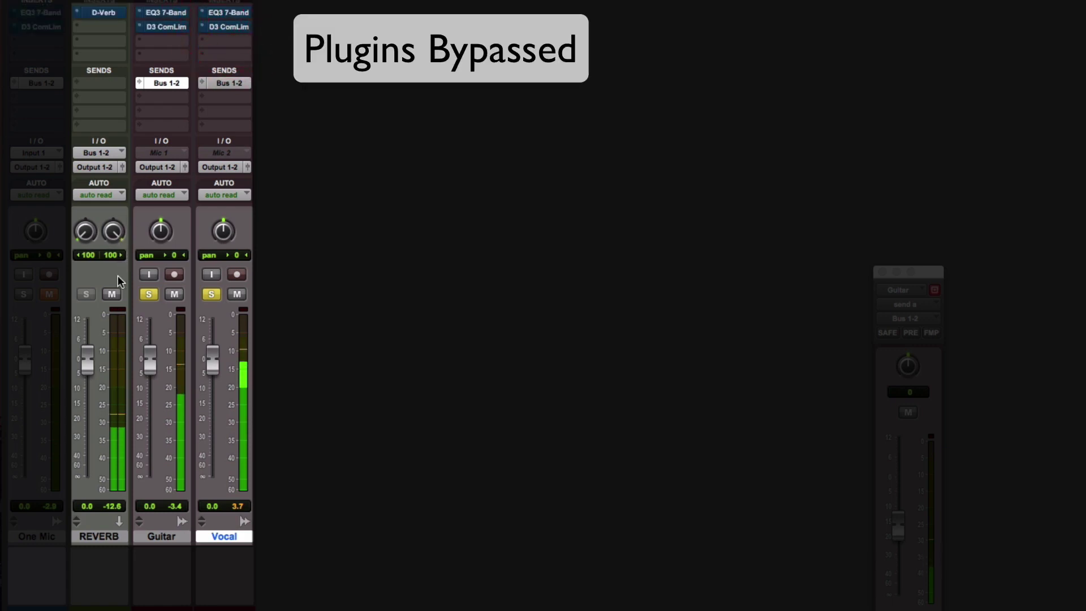
{"action": "left_click", "coordinate": [237, 16], "text": "alt+super"}
{"action": "left_click", "coordinate": [238, 29], "text": "alt+super"}
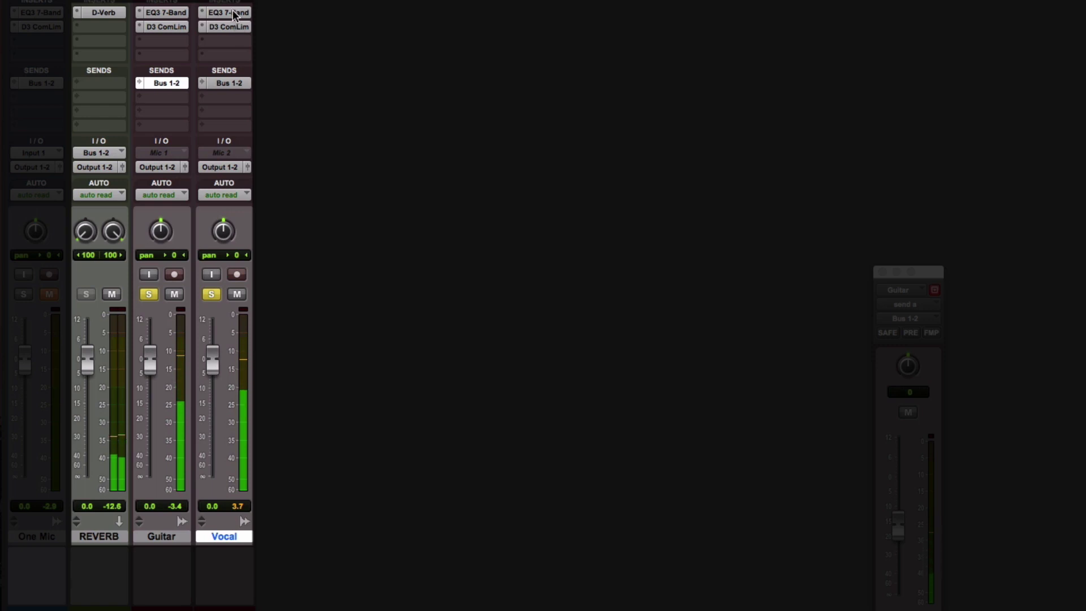
{"action": "left_click", "coordinate": [234, 13], "text": "alt+shift+super"}
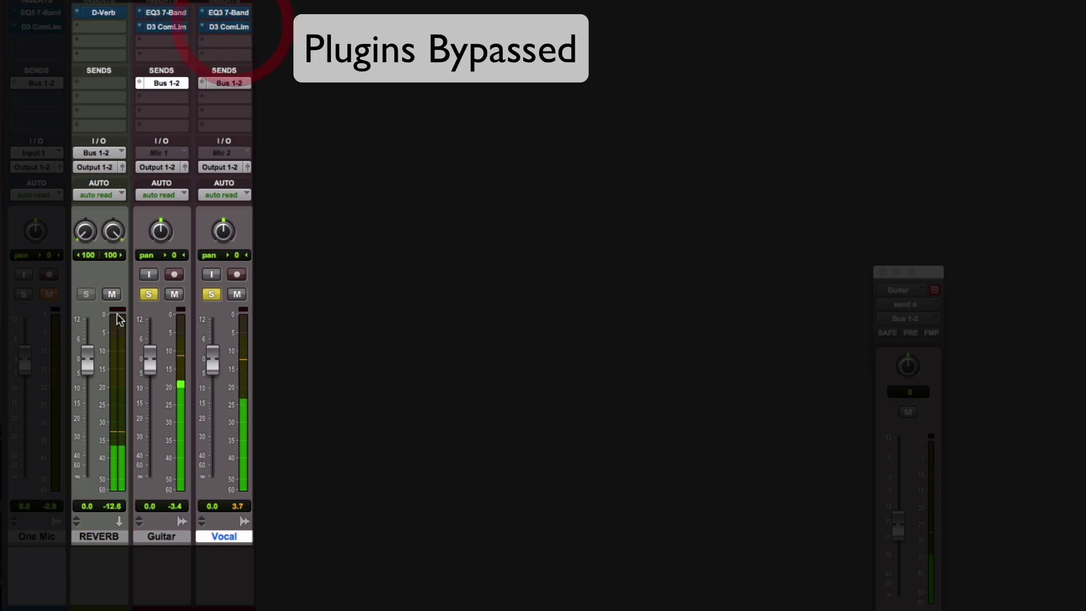
{"action": "left_click", "coordinate": [112, 294]}
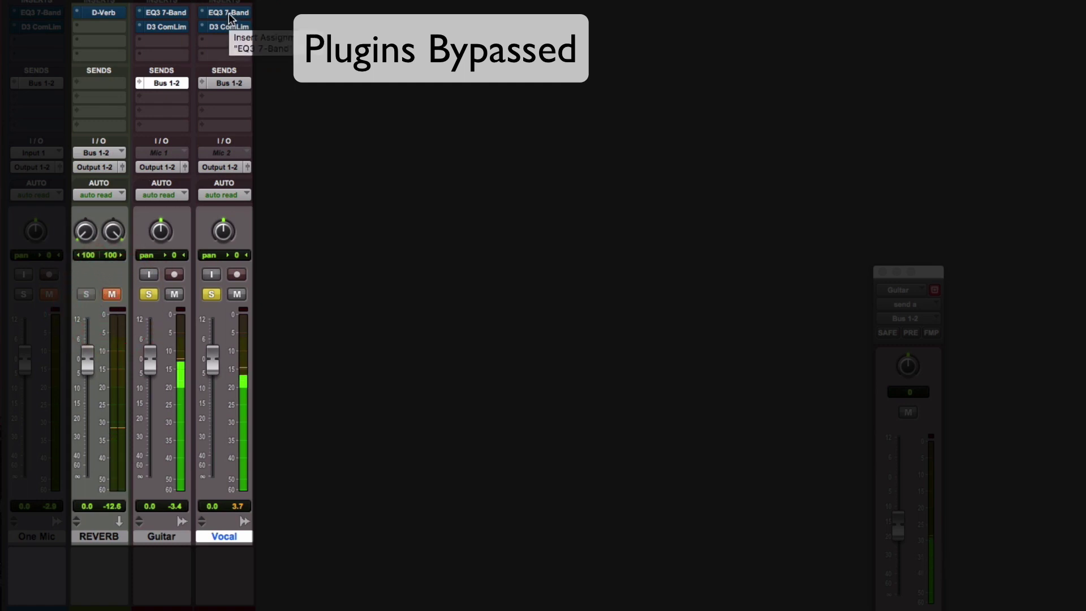
{"action": "left_click", "coordinate": [230, 14], "text": "alt+shift+super"}
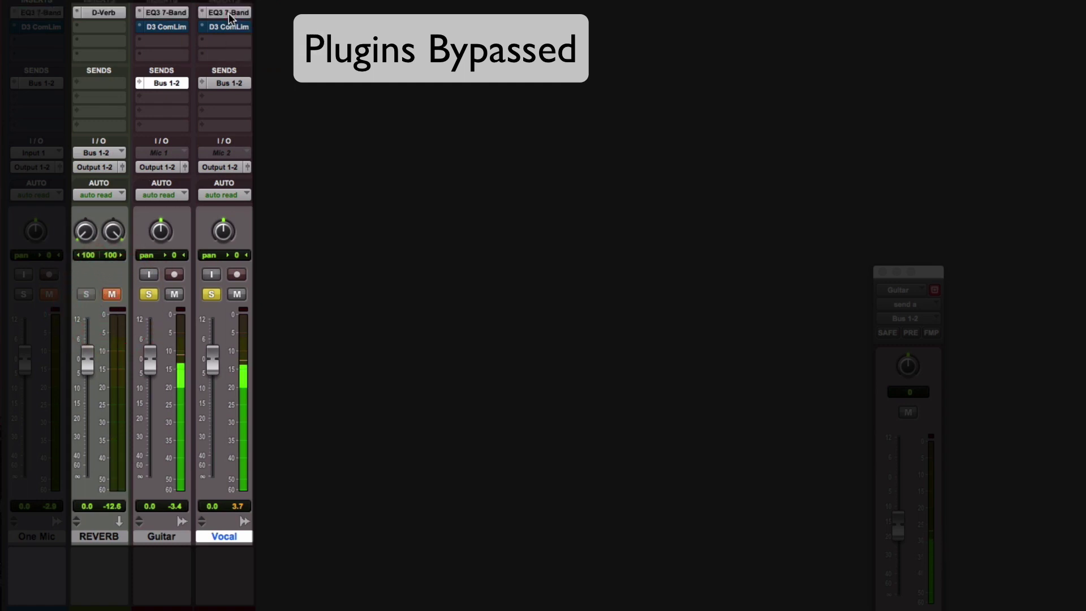
{"action": "left_click", "coordinate": [112, 293]}
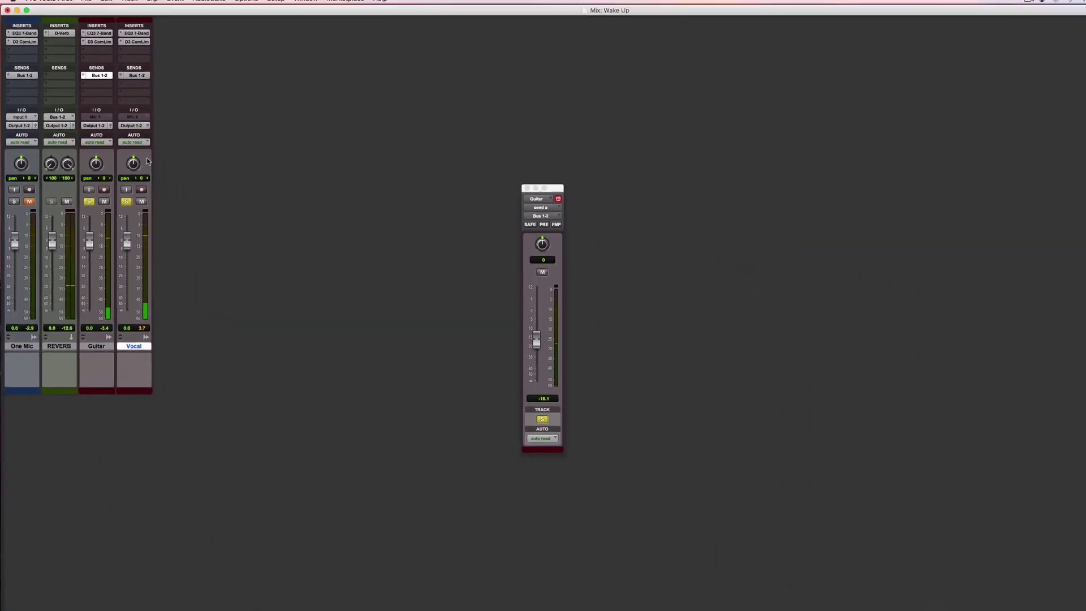
{"action": "key", "text": "super+equal"}
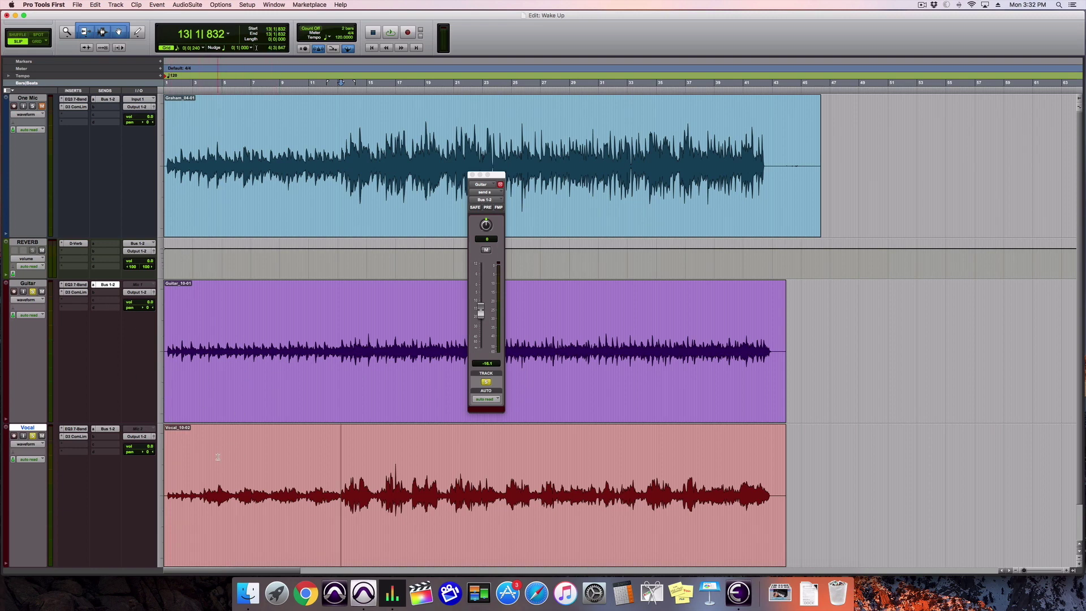
{"action": "key", "text": "super+equal"}
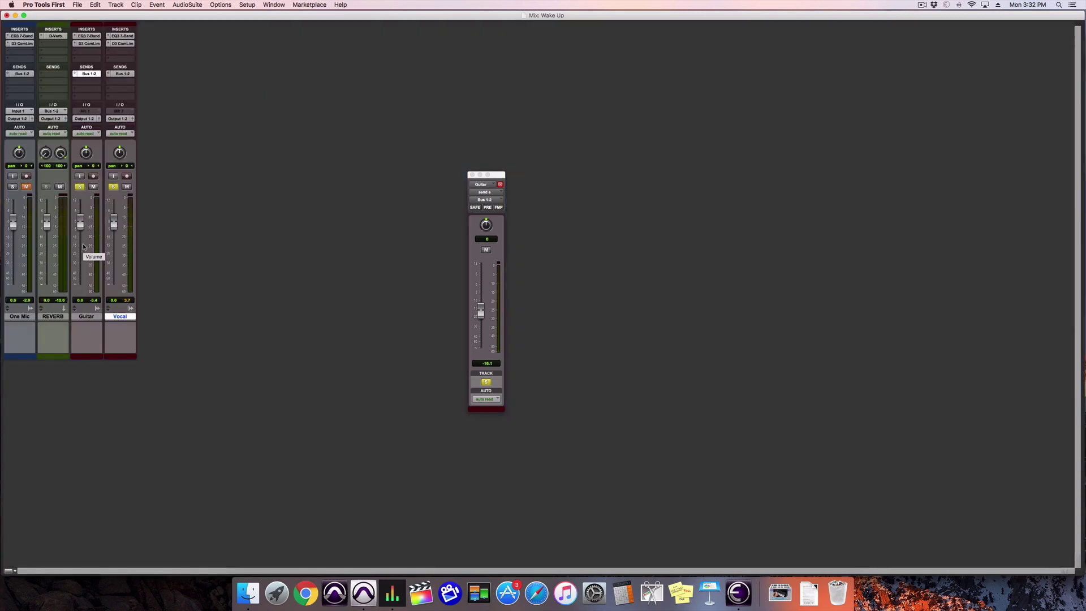
{"action": "key", "text": "super+equal"}
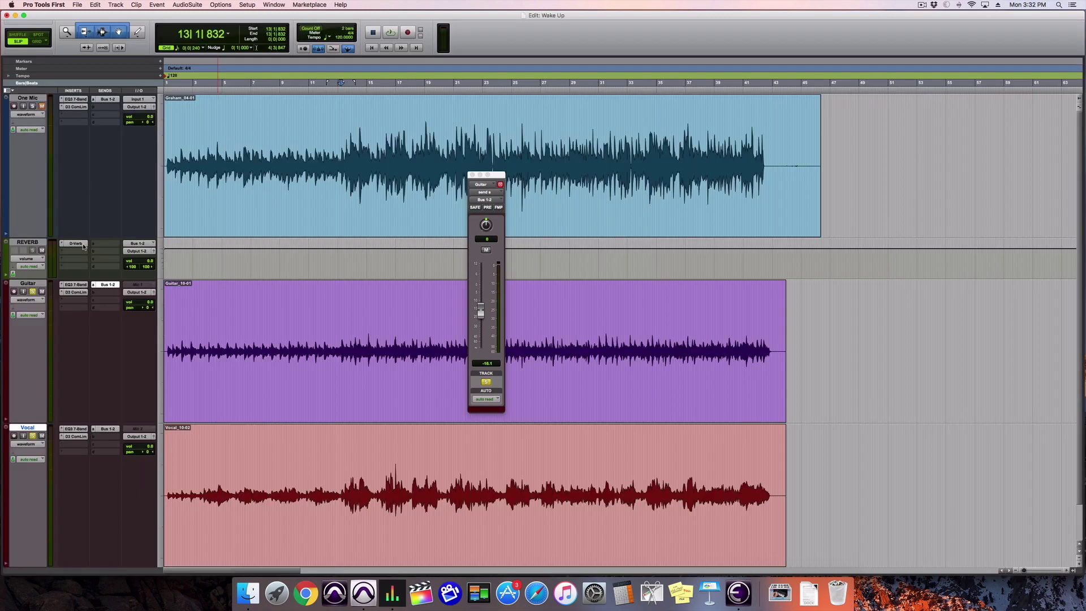